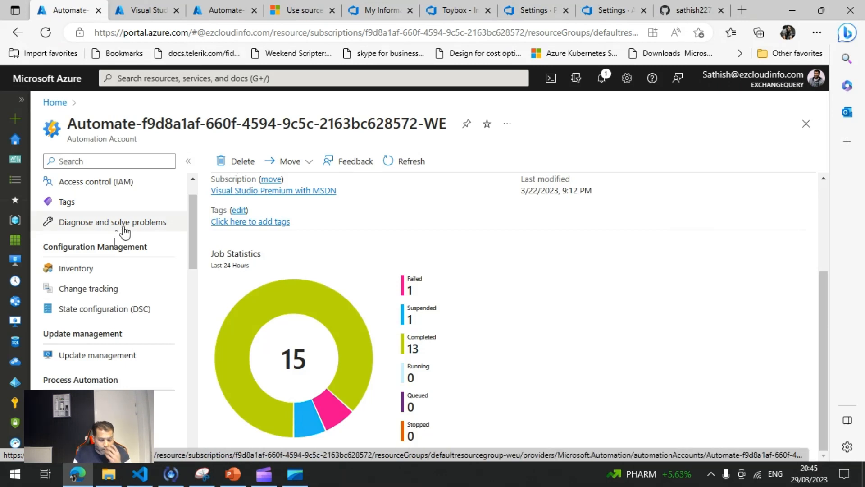
Find the automation account's source control settings by filtering the menu for "source" and open that page
scroll(118, 234, "down", 1)
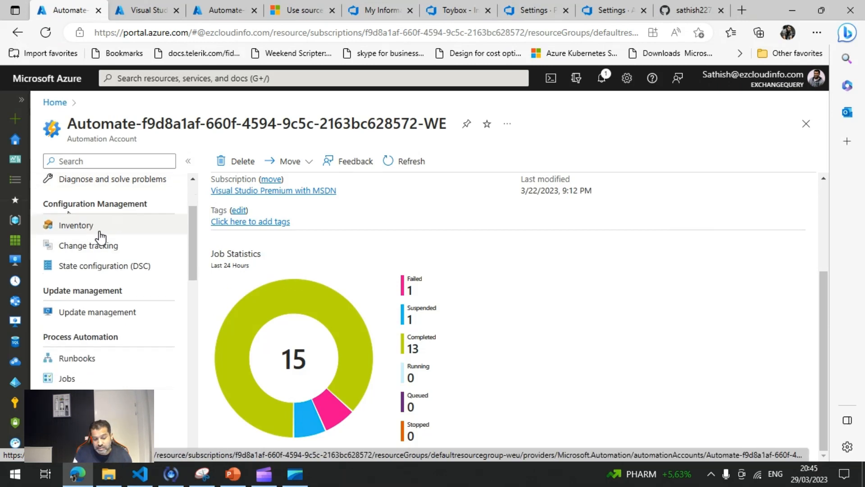
scroll(90, 235, "down", 2)
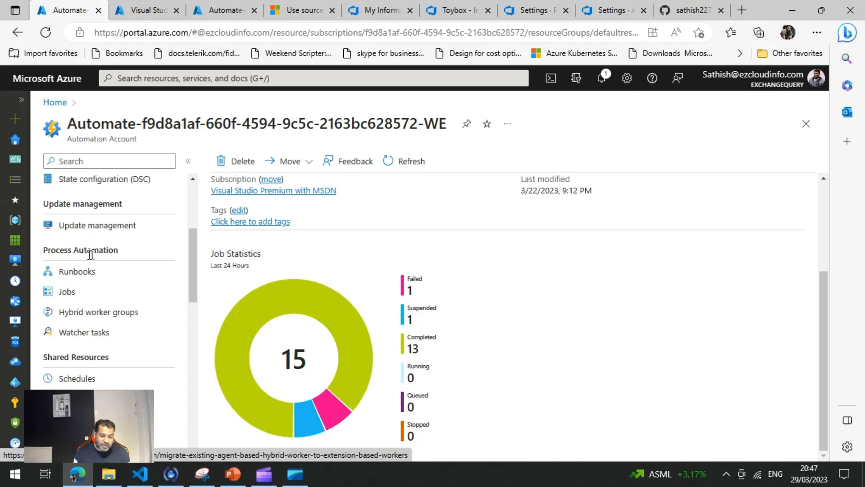
left_click(100, 158)
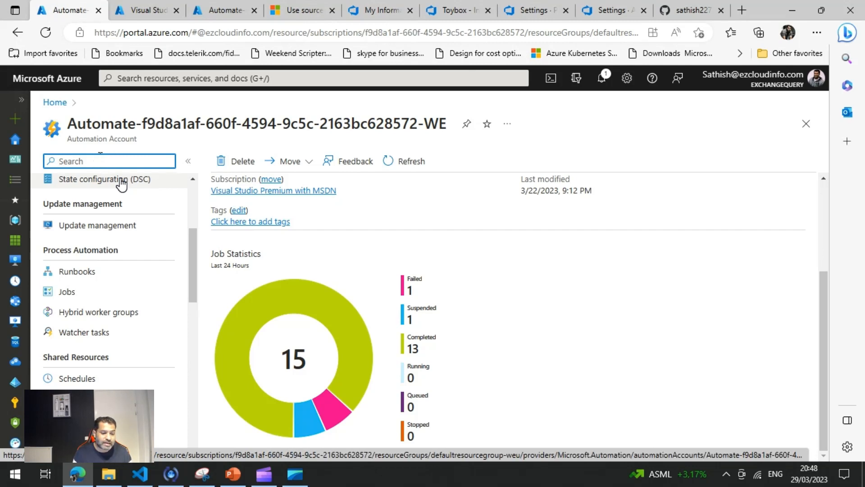
type("source")
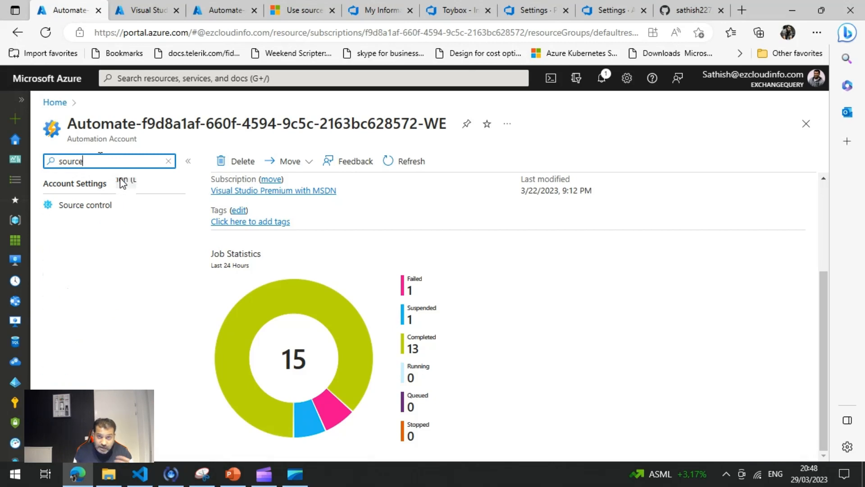
left_click(96, 206)
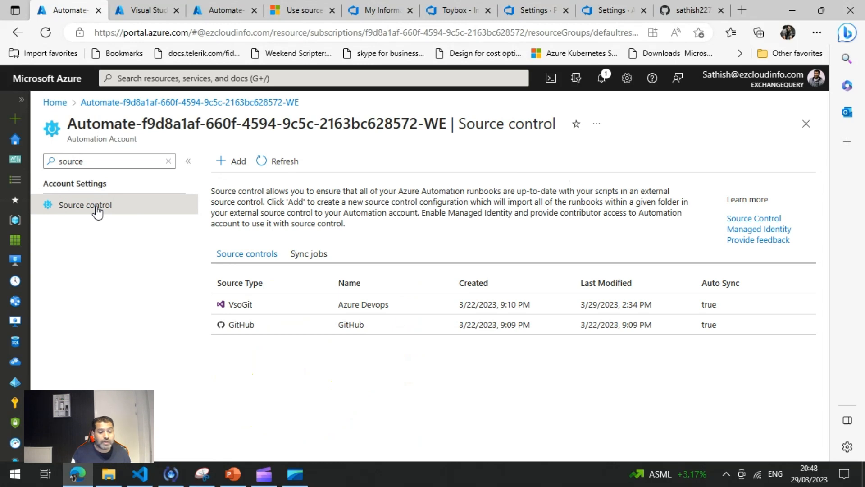
left_click(231, 161)
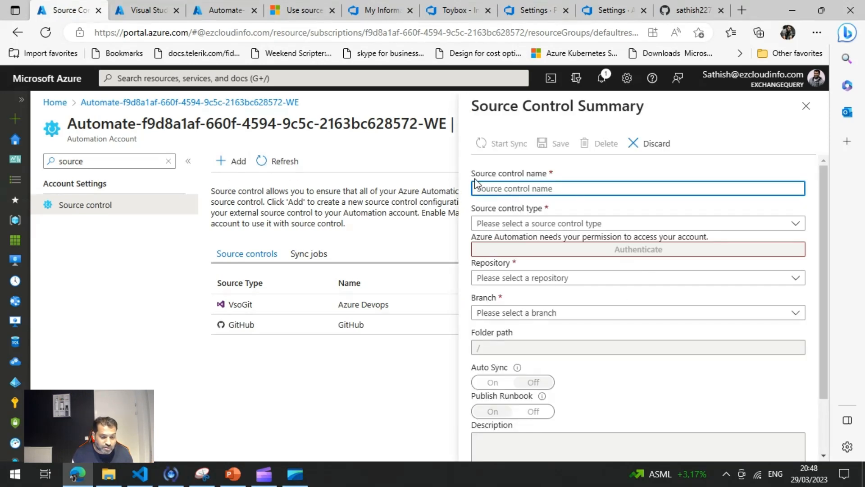
left_click(527, 225)
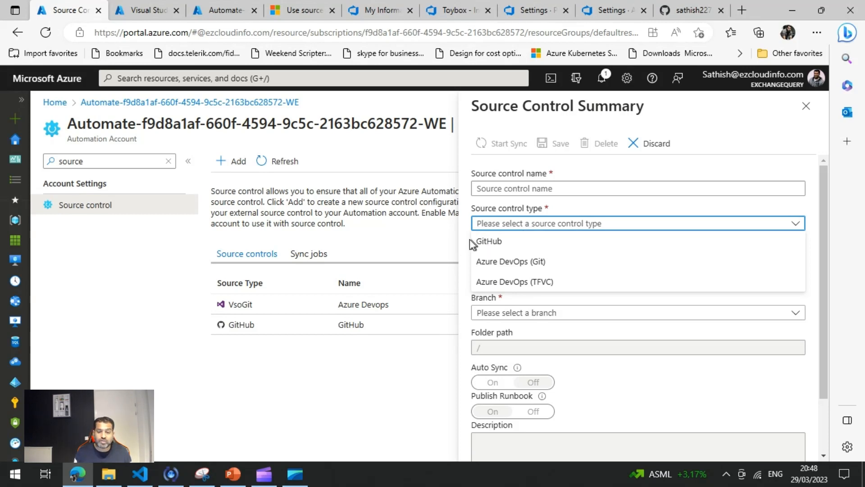
left_click(519, 263)
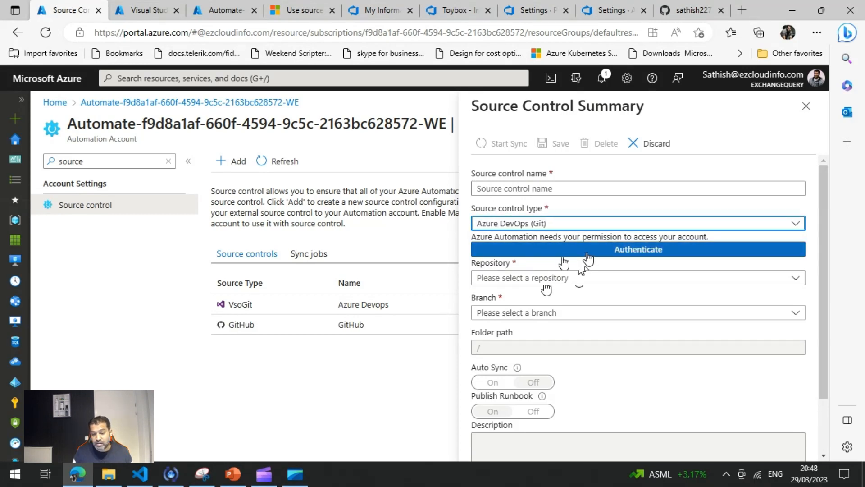
left_click(530, 284)
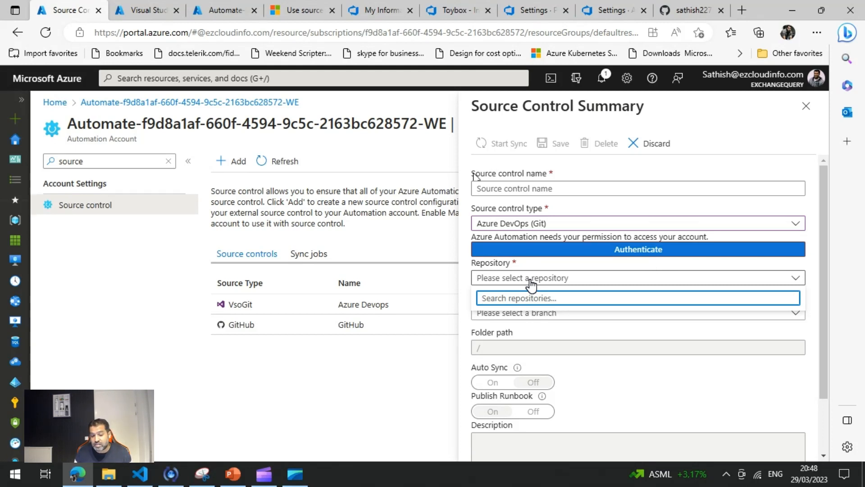
left_click(467, 309)
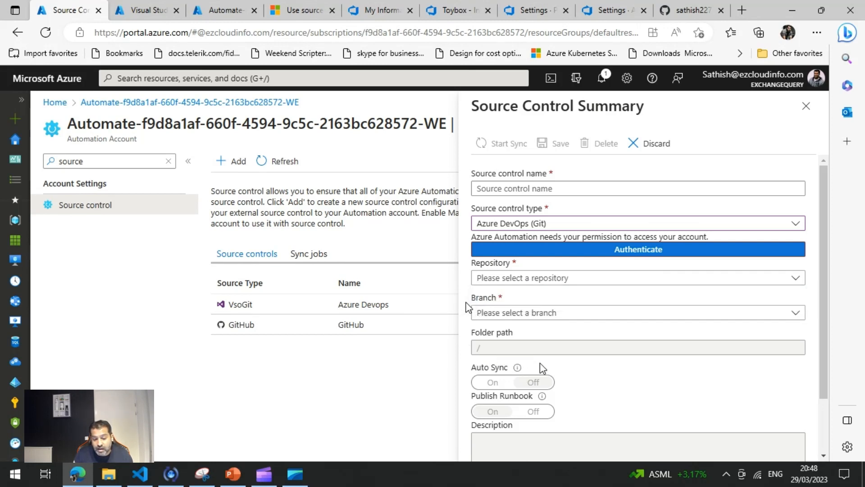
left_click(815, 108)
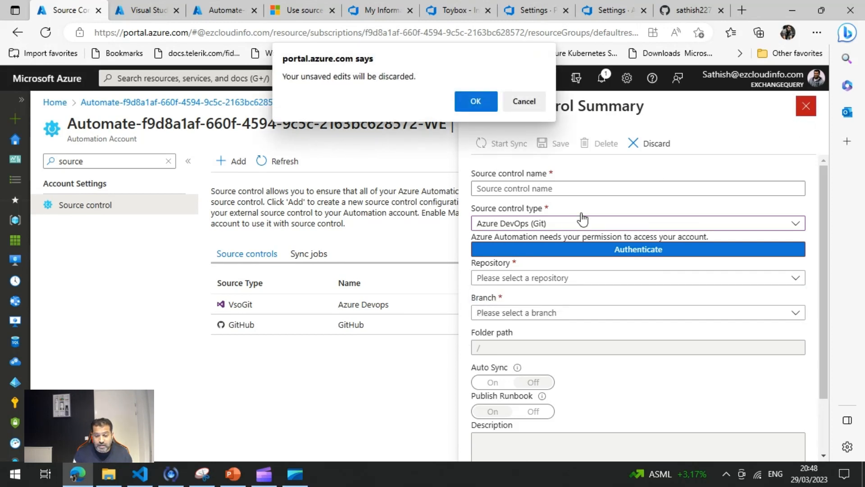
left_click(471, 101)
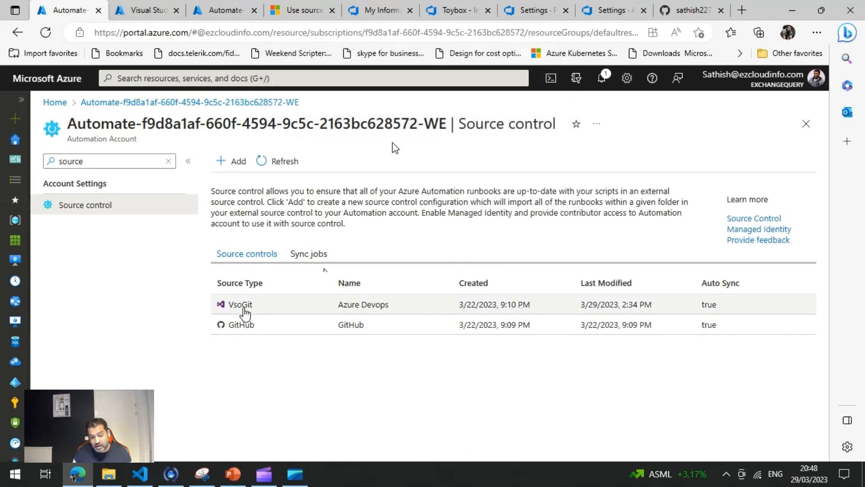
Open the existing Azure Devops source control entry and examine its branch options, folder path, auto sync and publish runbook settings
left_click(284, 309)
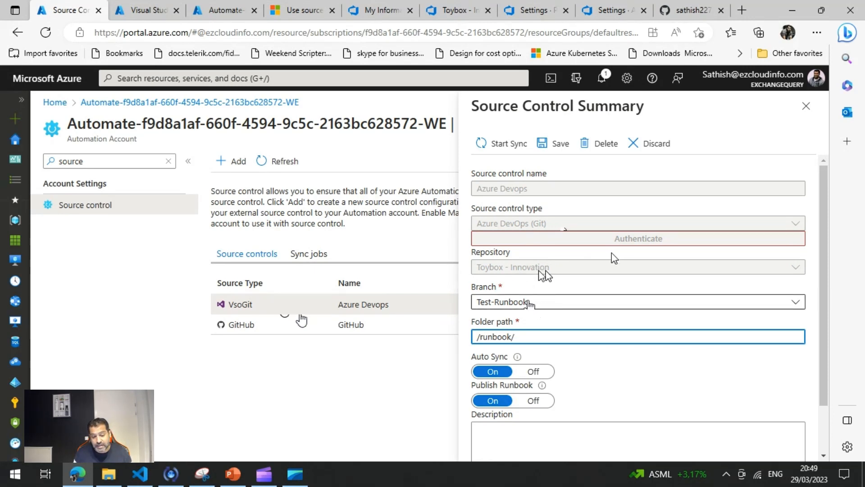
left_click(547, 306)
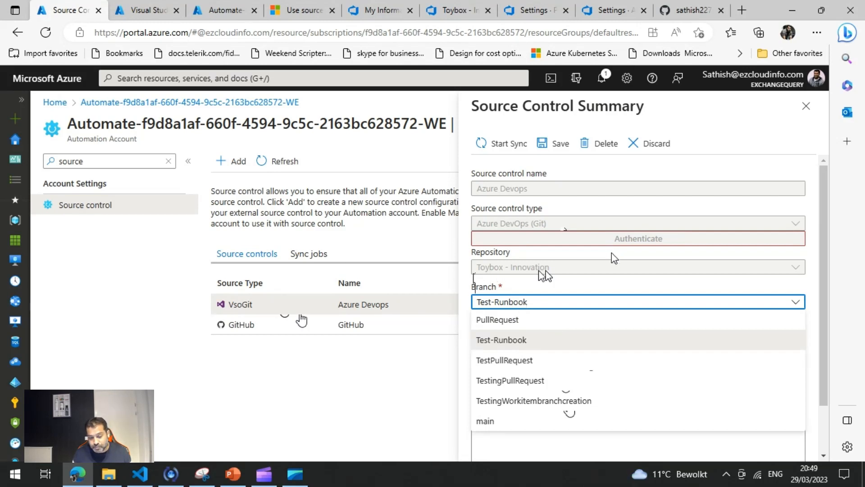
left_click(519, 302)
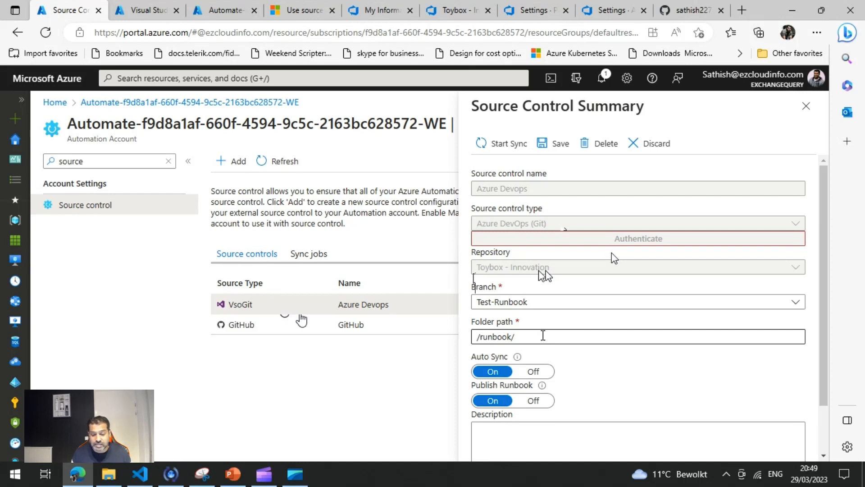
left_click(543, 336)
type("-")
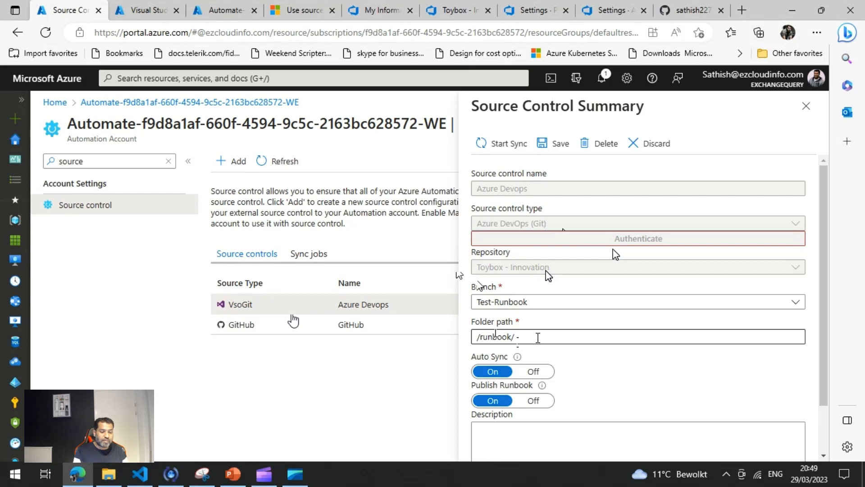
key("BackSpace")
key("BackSpace")
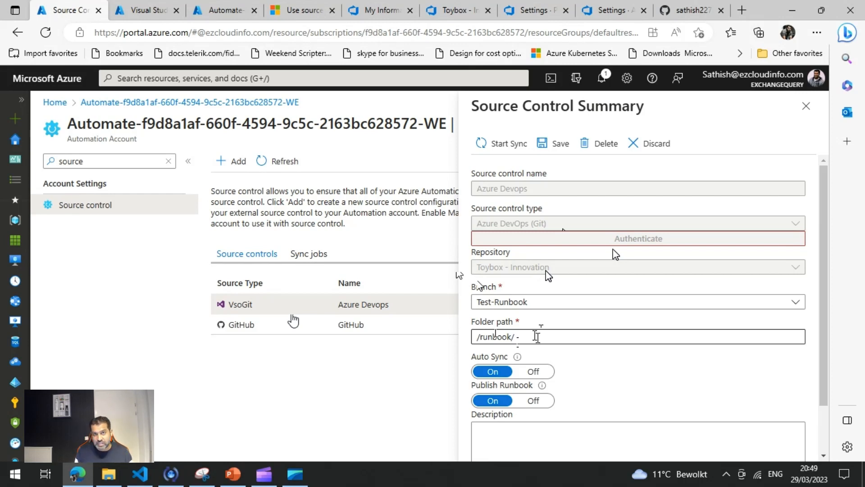
mouse_move(516, 357)
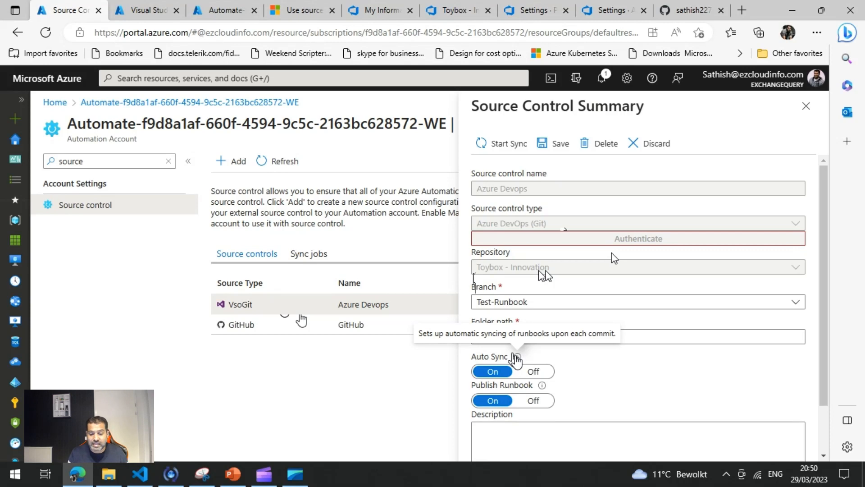
mouse_move(544, 391)
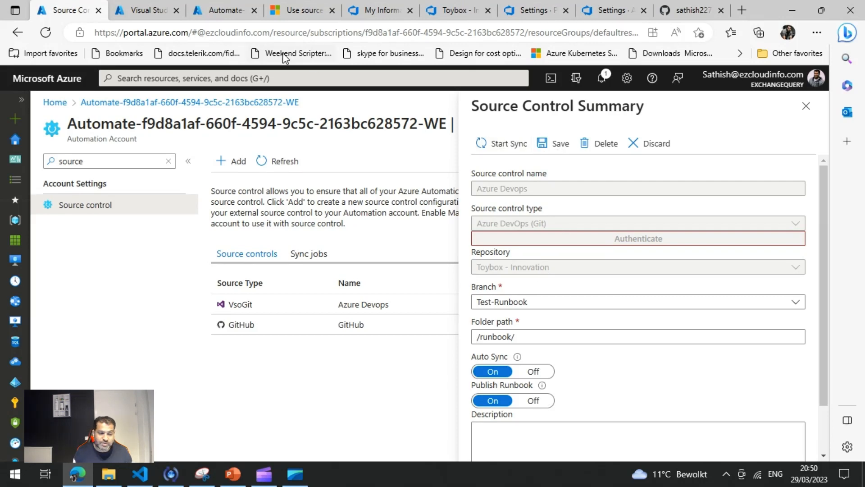
Review the Azure DevOps organization's projects, the Toybox - Innovation repository files and the organization's application connection policies
left_click(380, 12)
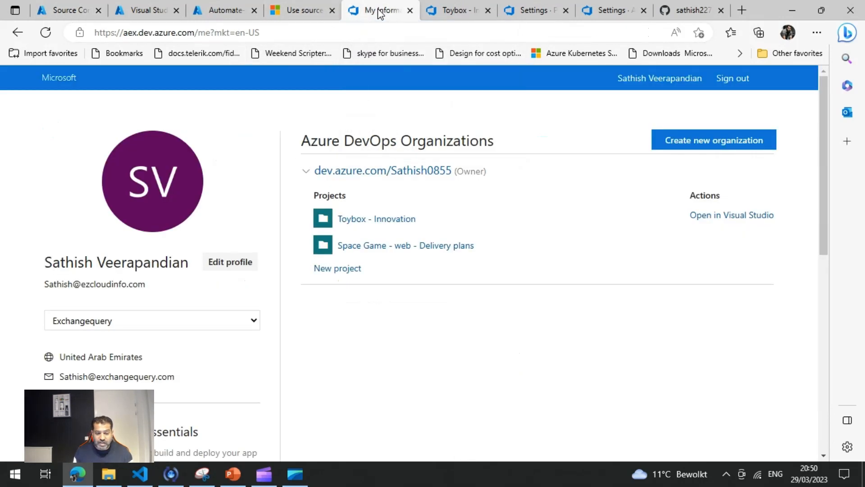
left_click(462, 15)
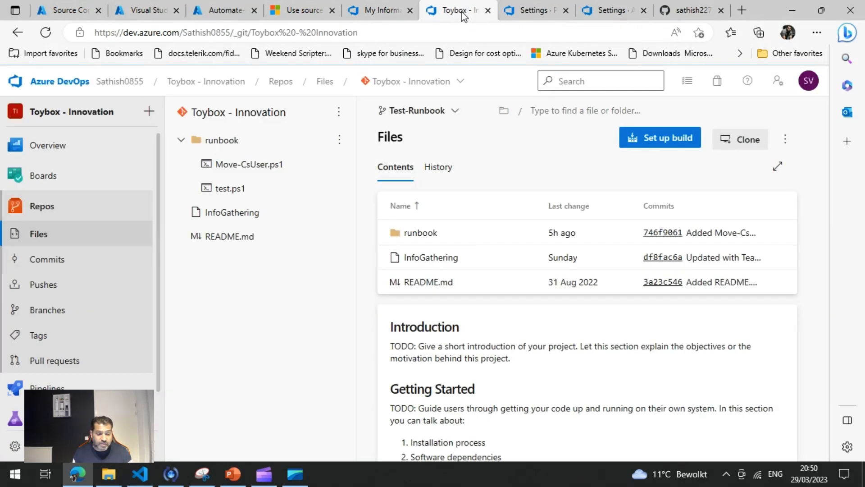
left_click(525, 13)
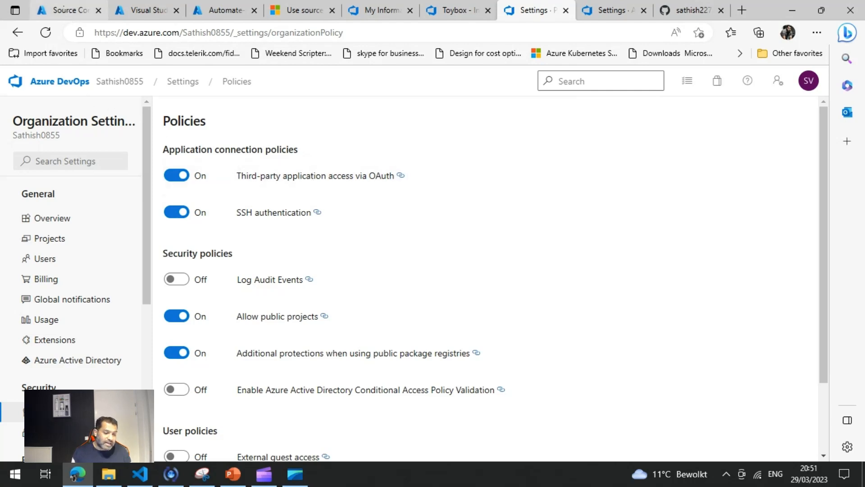
Check the role assignments on the Visual Studio Premium with MSDN subscription and the Automation Contributor assignment on the automation account
mouse_move(145, 12)
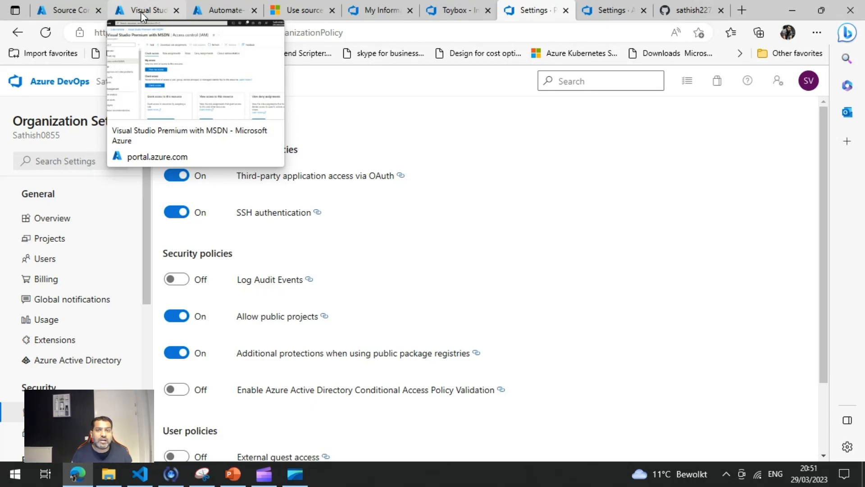
left_click(143, 16)
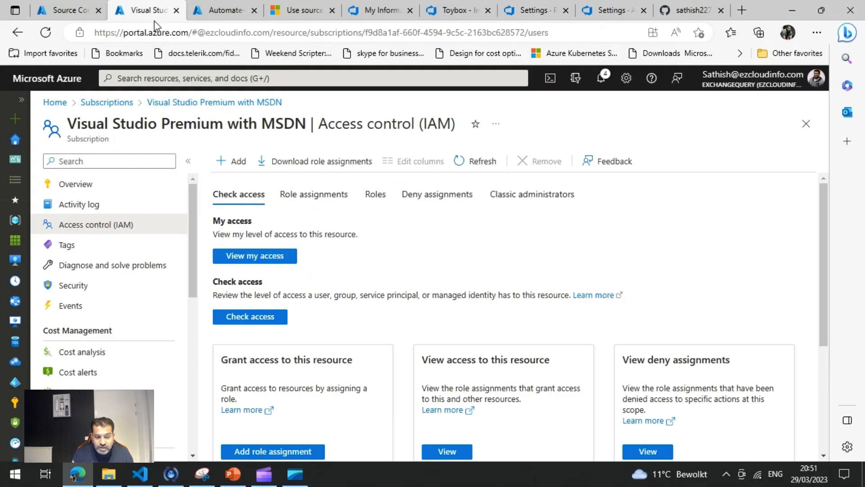
left_click(296, 197)
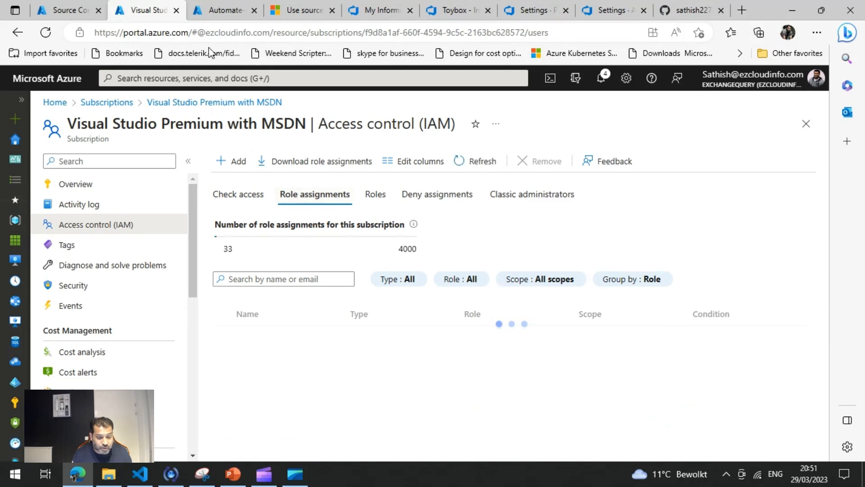
left_click(201, 10)
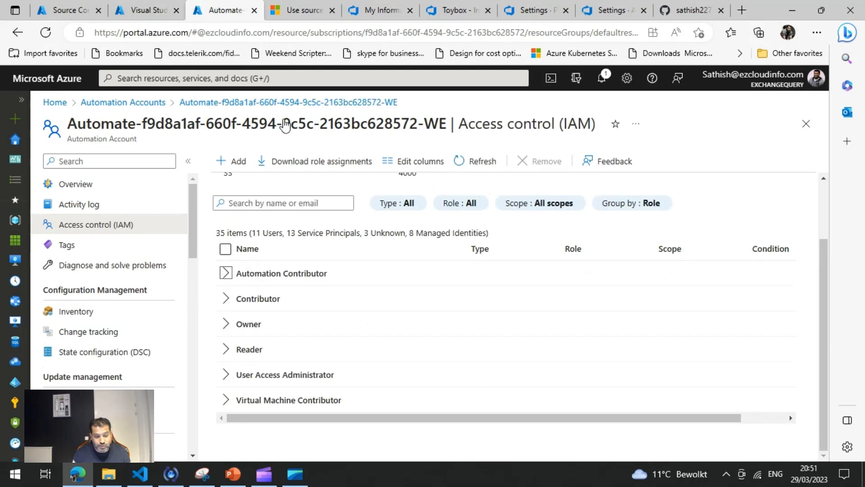
left_click(226, 273)
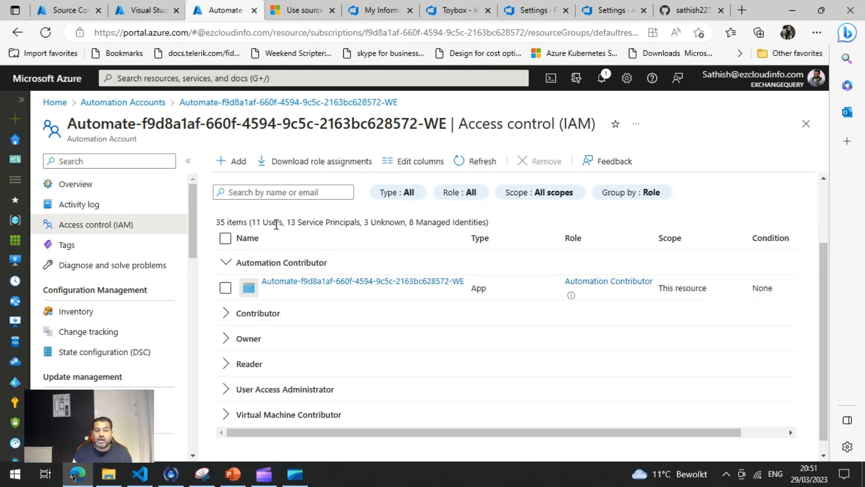
Start adding a role assignment on the Visual Studio Premium with MSDN subscription, using the job function roles assignment type
left_click(134, 12)
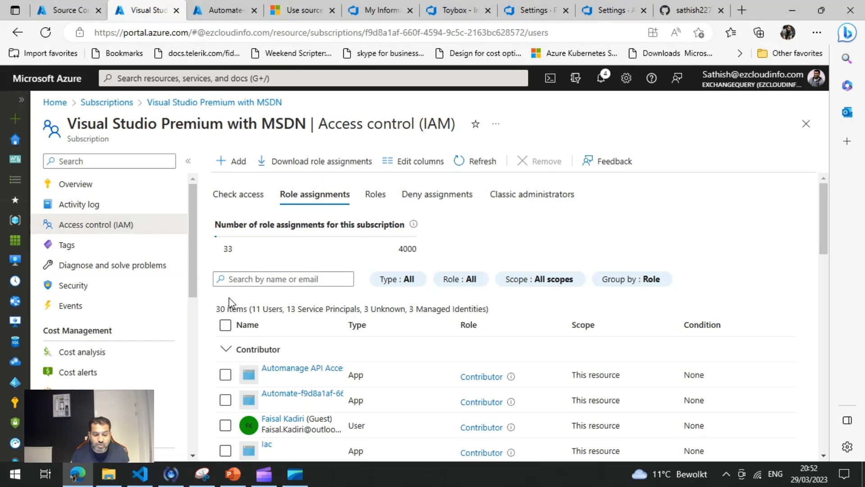
left_click(238, 163)
left_click(253, 183)
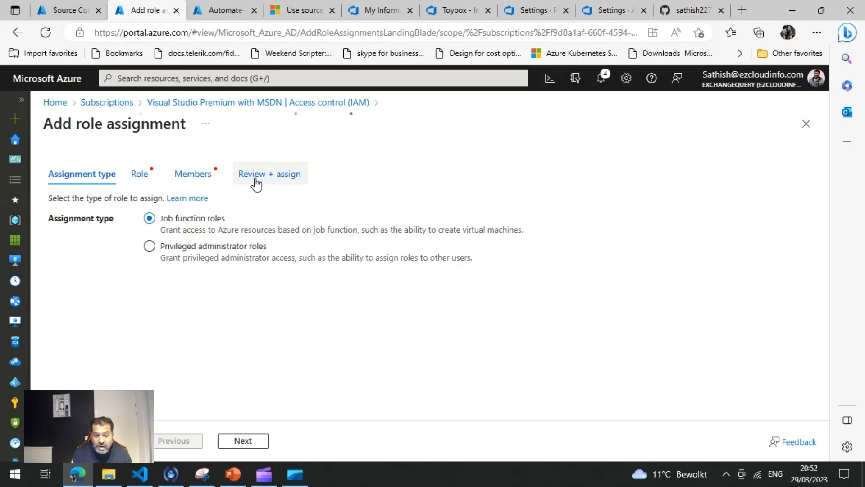
left_click(242, 440)
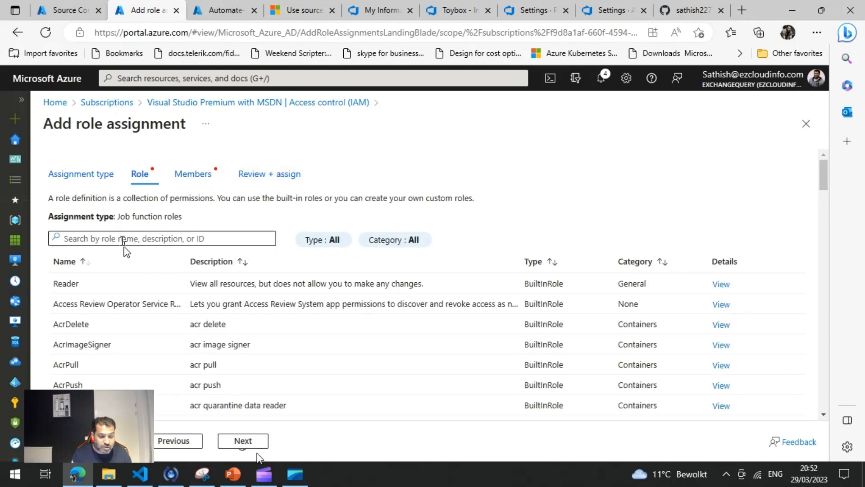
Search the roles for "virtual machine" and select the Virtual Machine Contributor role for the assignment
left_click(122, 238)
type("vi")
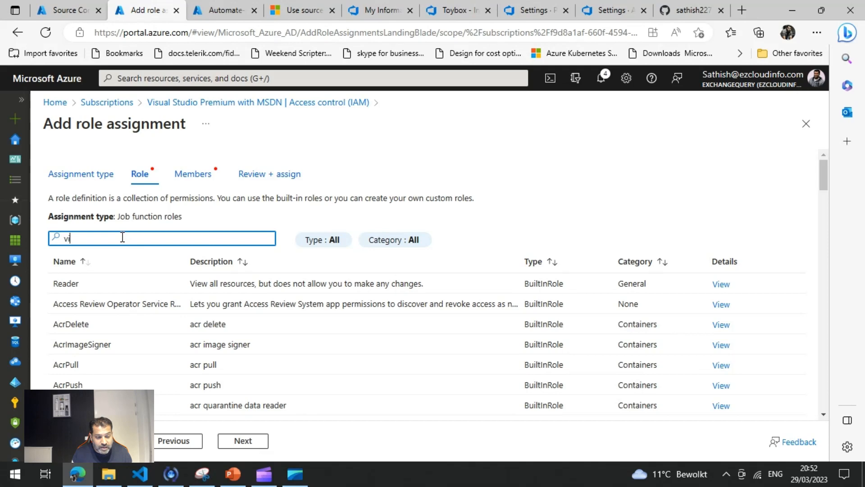
type("rtual")
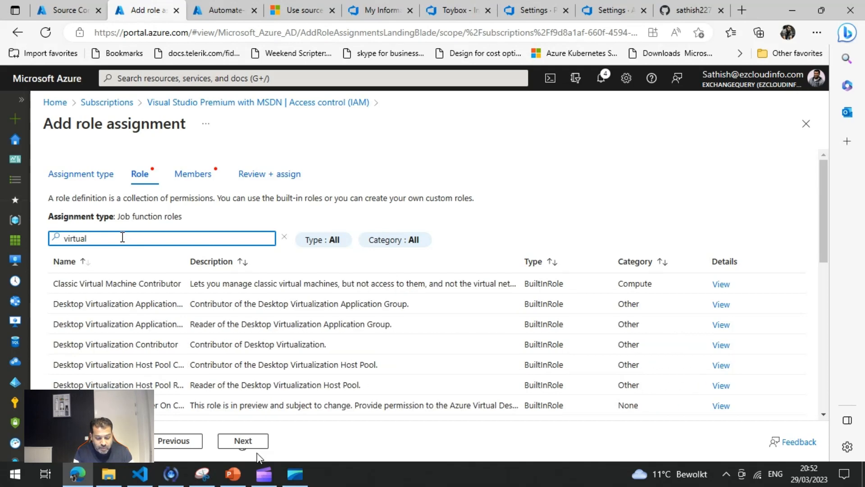
type(" machine")
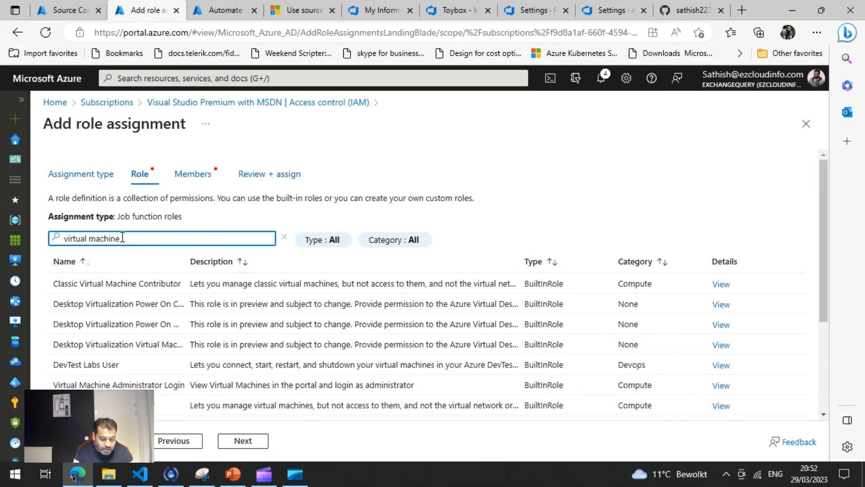
left_click(113, 404)
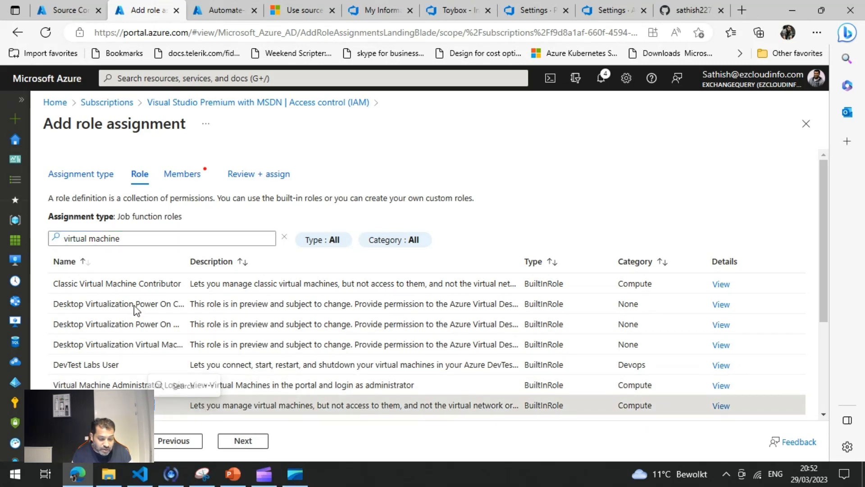
scroll(135, 316, "down", 1)
double_click(122, 364)
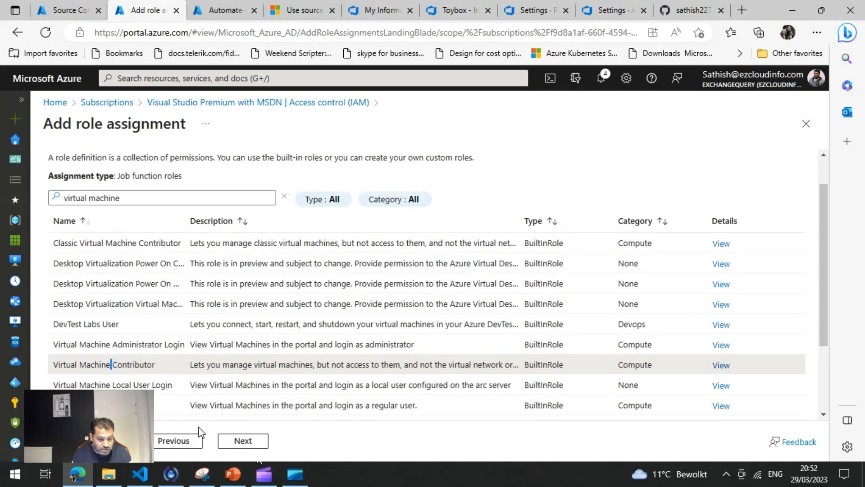
Assign the Virtual Machine Contributor role to a managed identity and list the subscription's Automation Account identities as candidate members
left_click(240, 440)
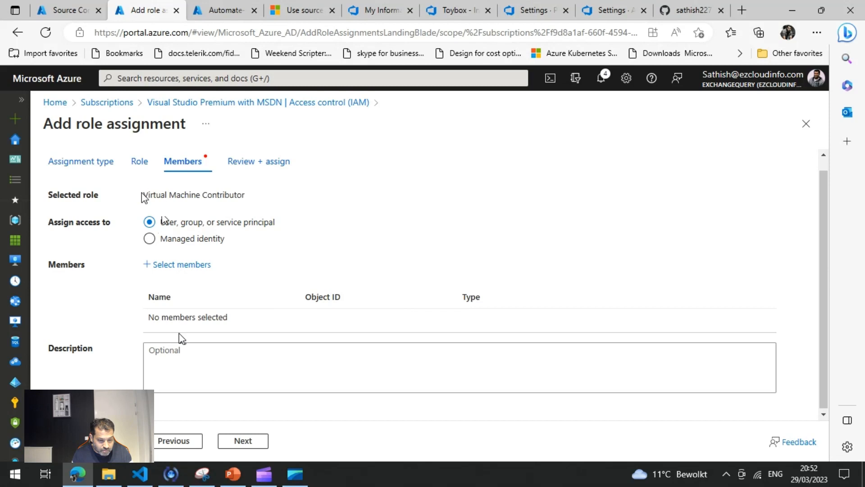
left_click(150, 239)
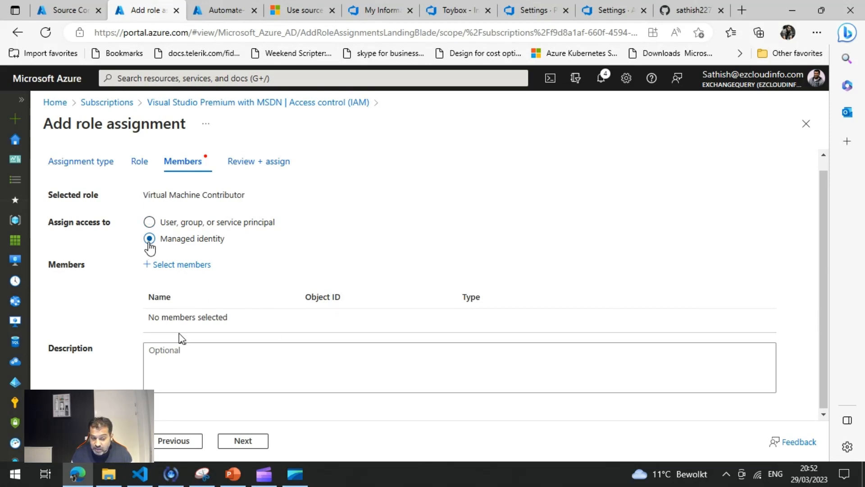
left_click(188, 266)
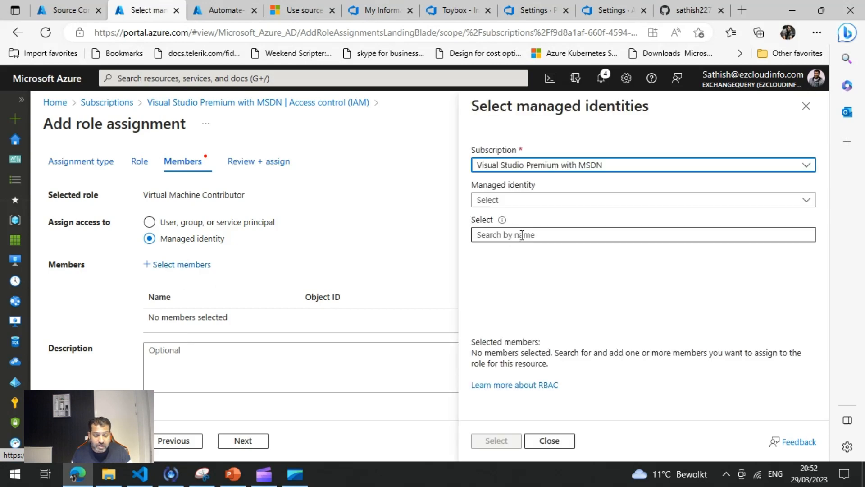
left_click(512, 200)
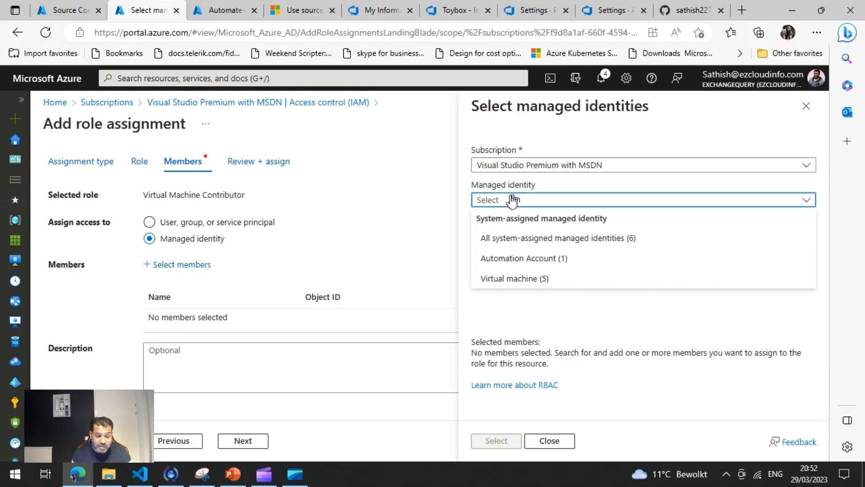
left_click(518, 258)
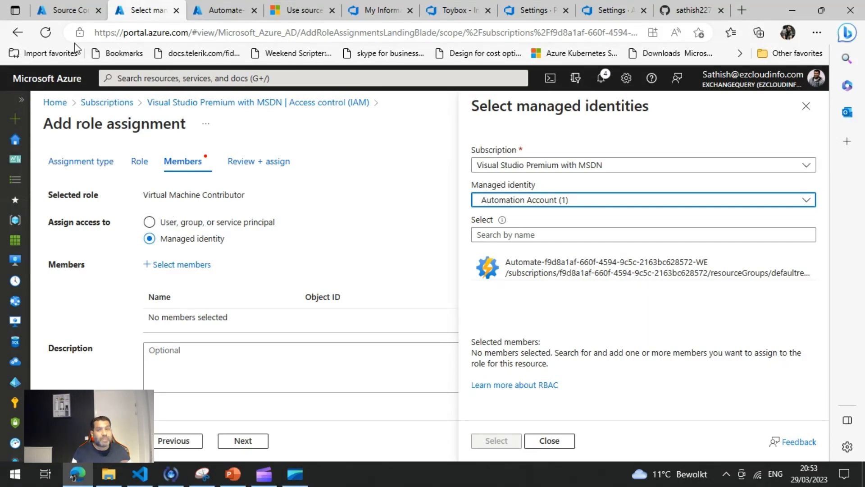
Review the automation account's role assignments, the Azure DevOps application connection policies and the full names of the authorized OAuth apps
left_click(225, 11)
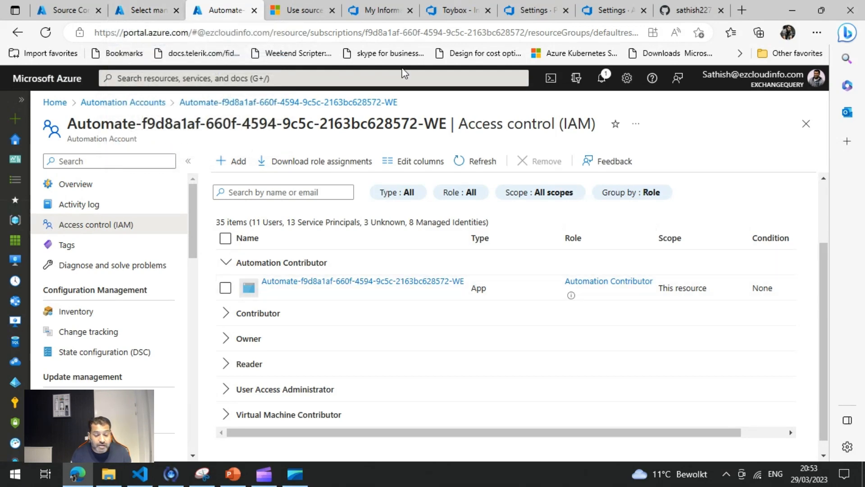
left_click(526, 16)
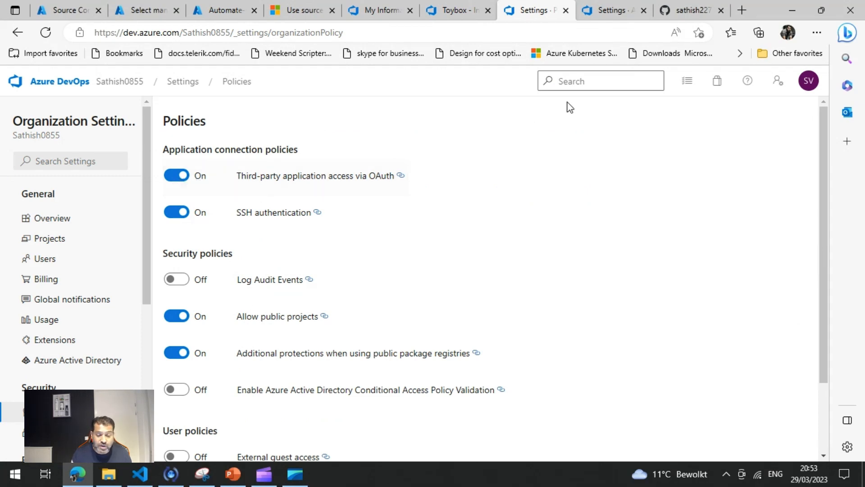
left_click(599, 9)
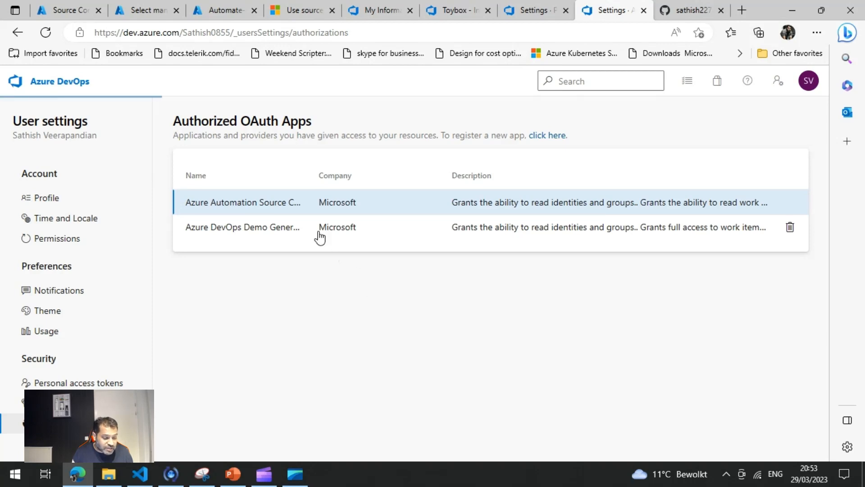
double_click(311, 176)
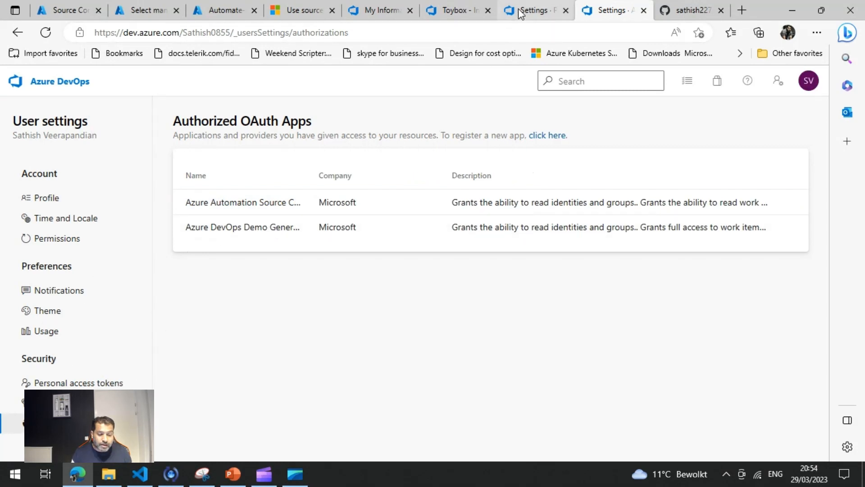
left_click(532, 10)
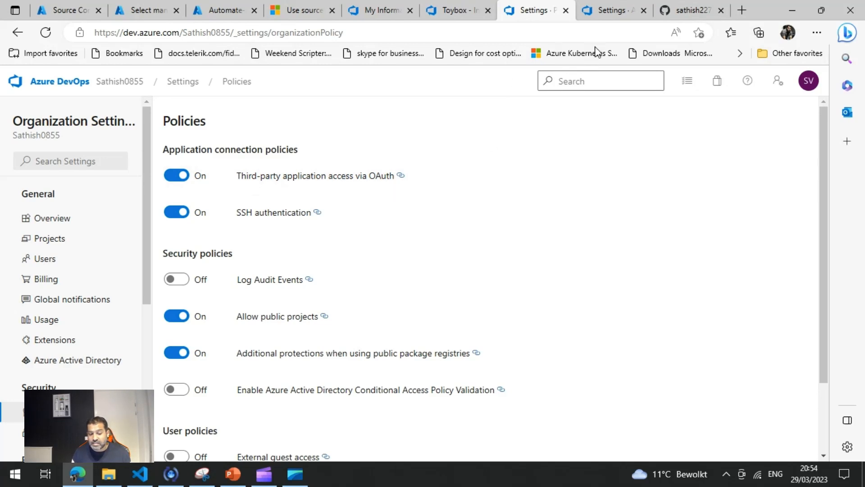
left_click(610, 18)
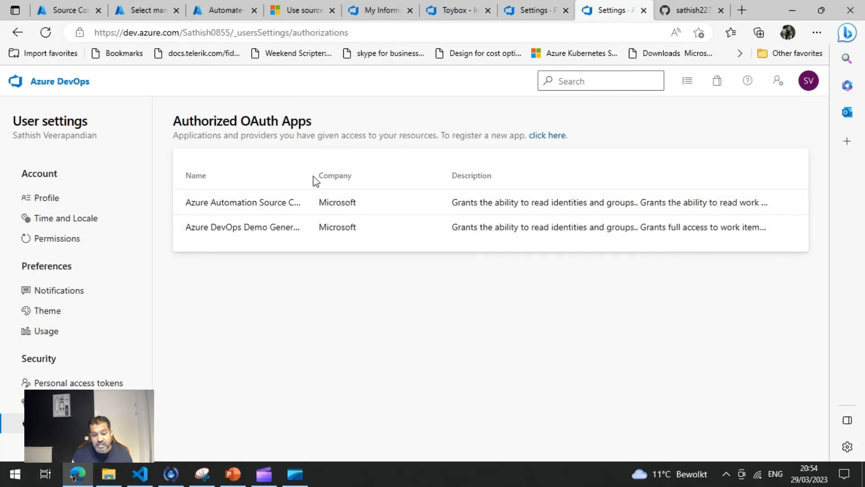
left_click_drag(311, 179, 429, 189)
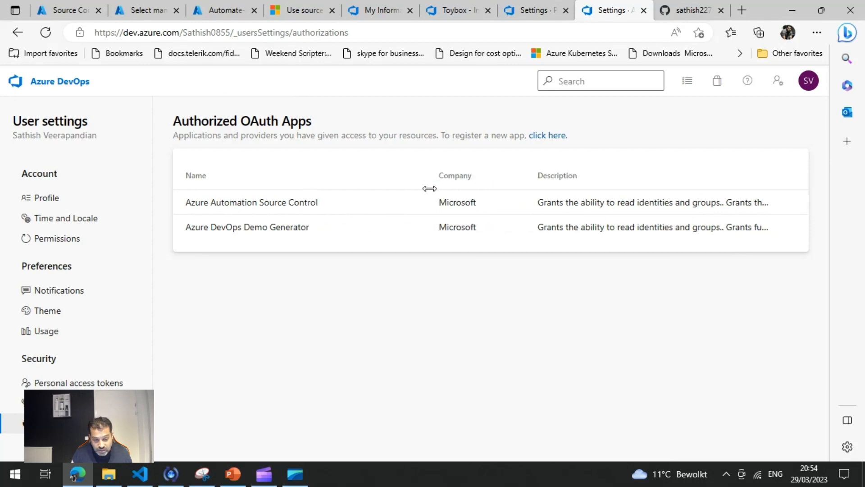
Read the "Use source control integration" article from the source control types and prerequisites through to the source control property descriptions
left_click(296, 14)
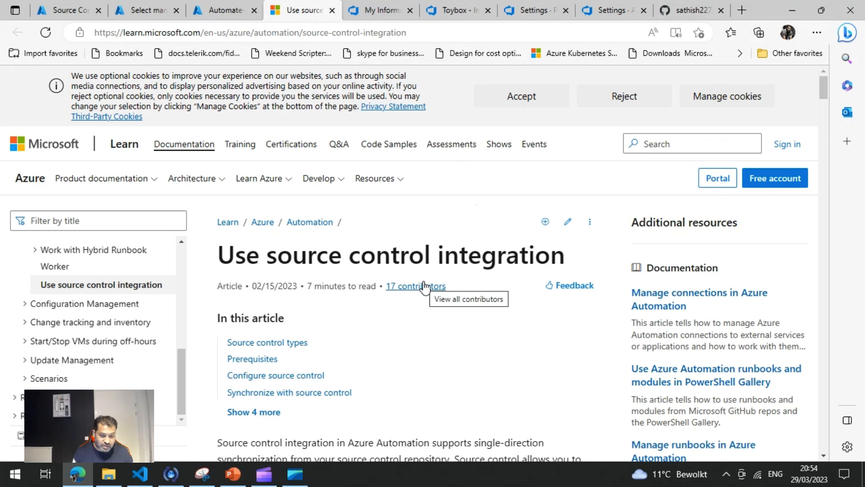
scroll(423, 287, "down", 3)
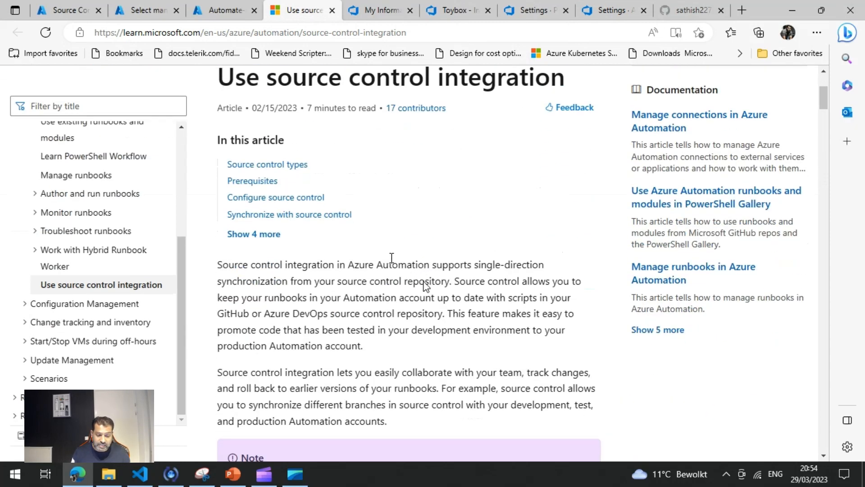
scroll(464, 286, "down", 4)
scroll(468, 287, "down", 6)
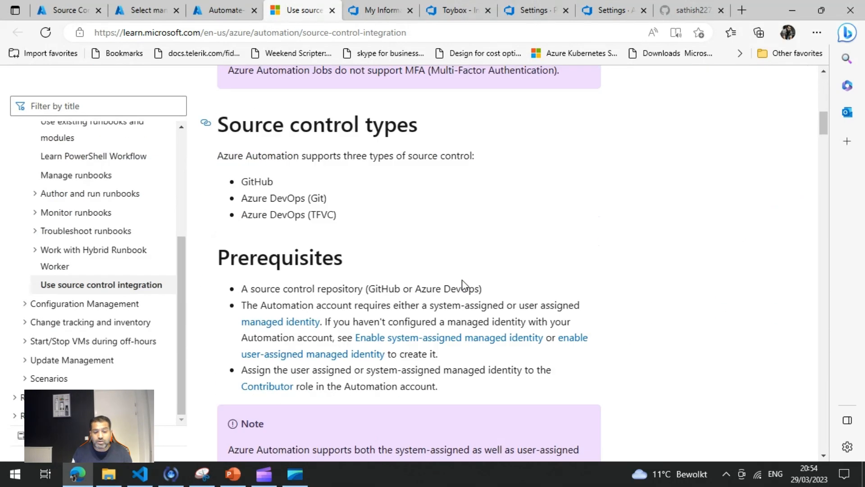
scroll(428, 261, "up", 2)
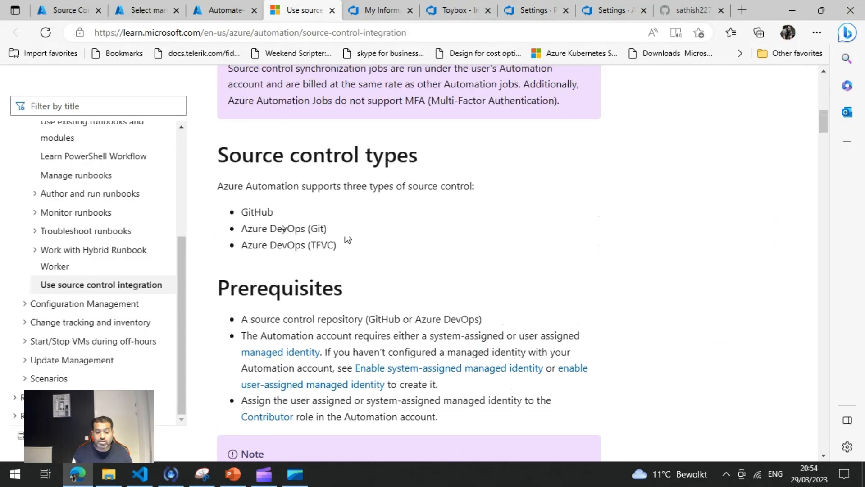
scroll(347, 279, "down", 10)
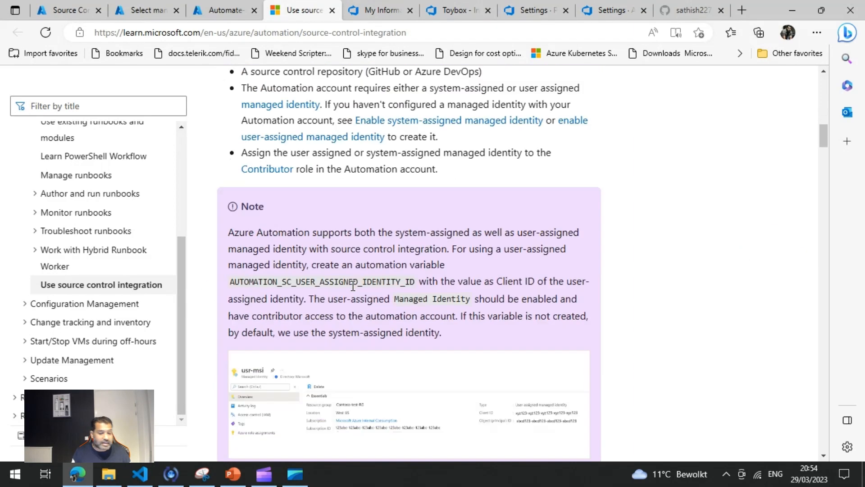
scroll(360, 293, "down", 12)
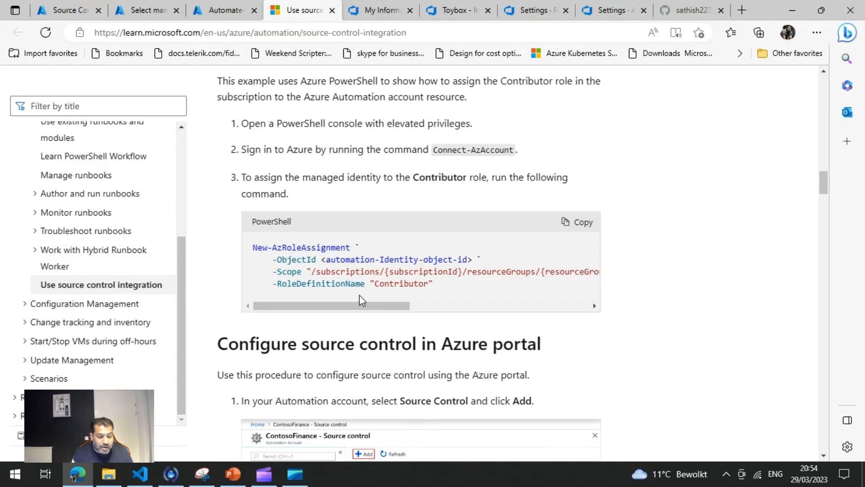
scroll(363, 295, "down", 10)
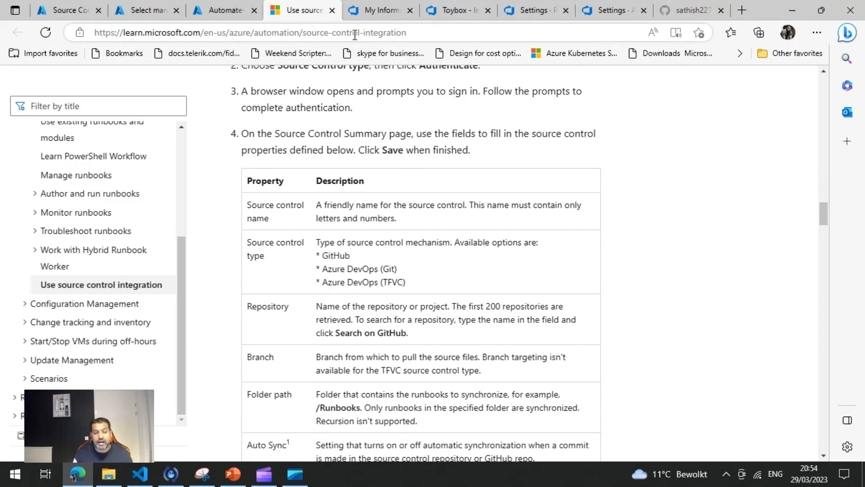
Check the Azure DevOps personal access tokens and reread the article's portal configuration steps, OAuth policy note and managed identity prerequisites
left_click(606, 11)
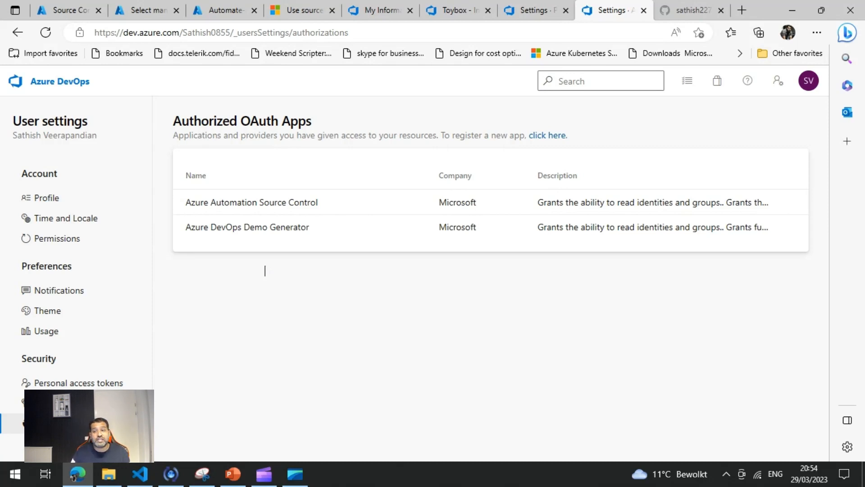
left_click(80, 384)
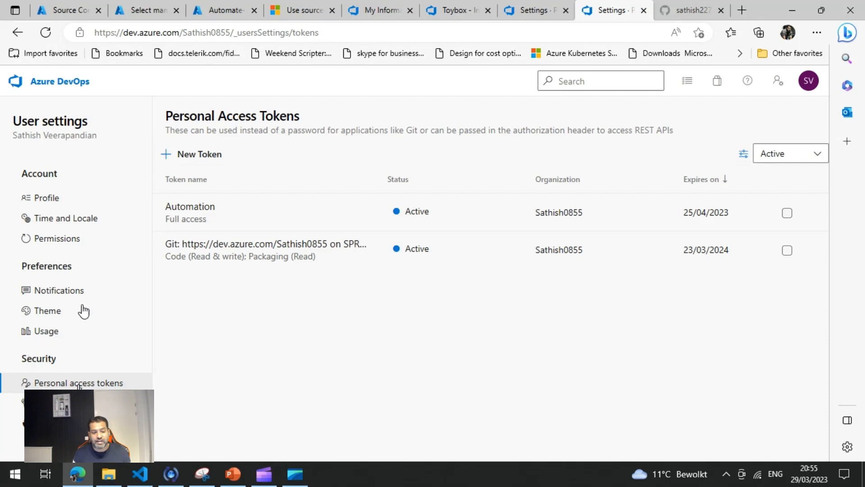
left_click(297, 17)
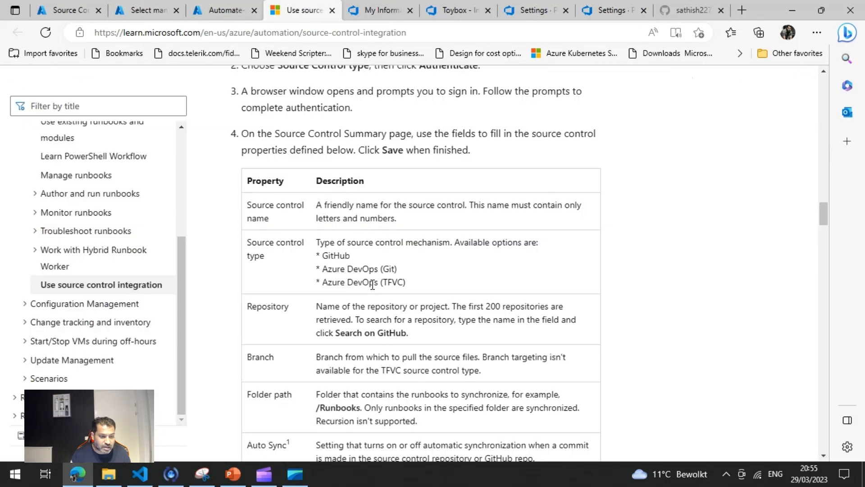
scroll(398, 281, "down", 8)
scroll(398, 281, "up", 9)
scroll(398, 281, "up", 15)
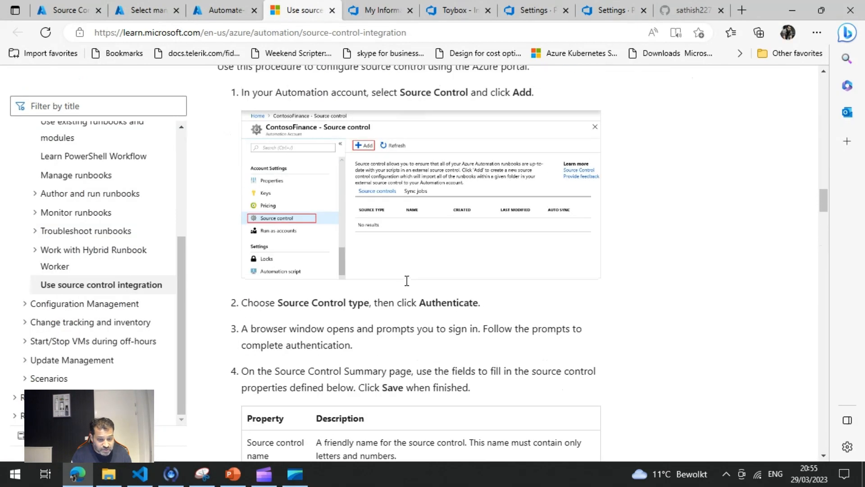
scroll(426, 275, "up", 6)
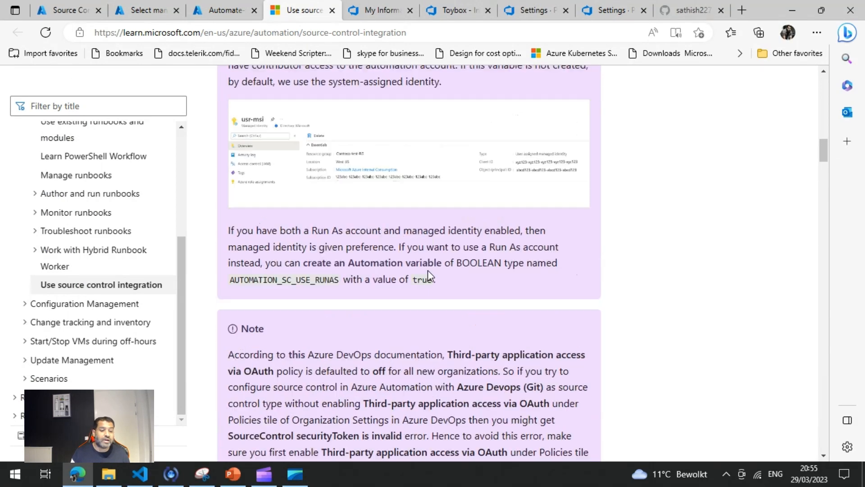
scroll(431, 265, "up", 2)
scroll(432, 270, "up", 2)
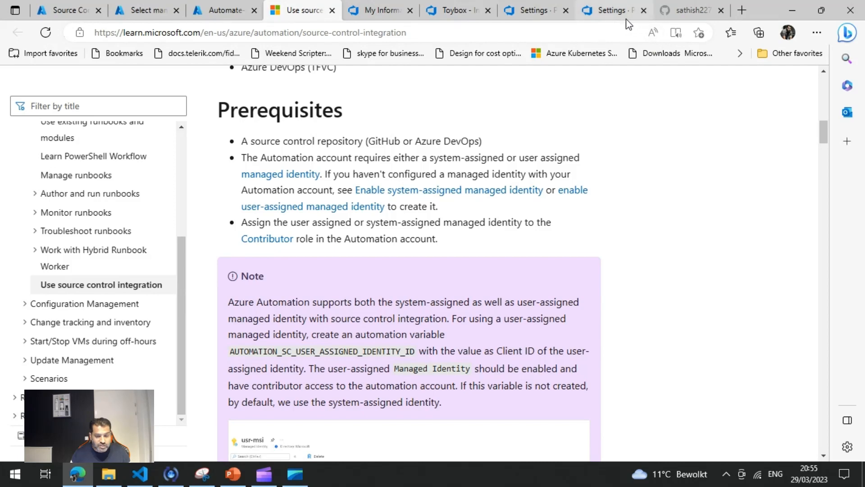
Compare the Azure Devops source control's branch choices and folder path with the Test-Runbook branch files in the Toybox - Innovation repository
left_click(65, 12)
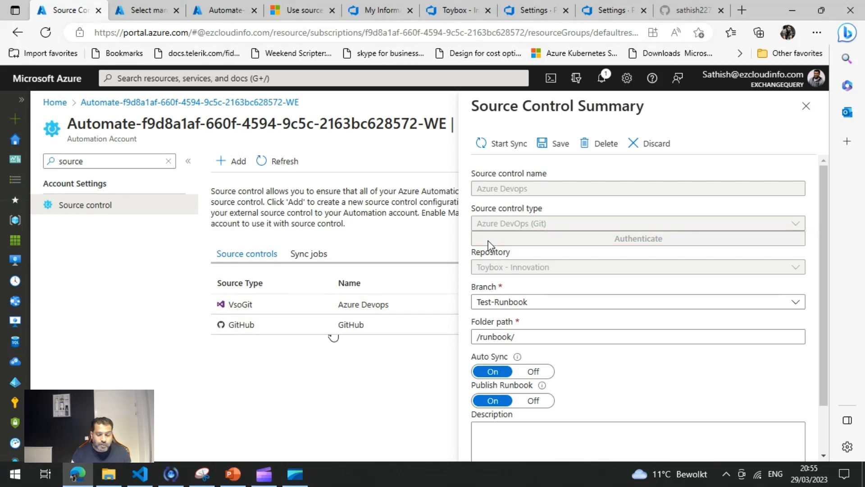
left_click(445, 14)
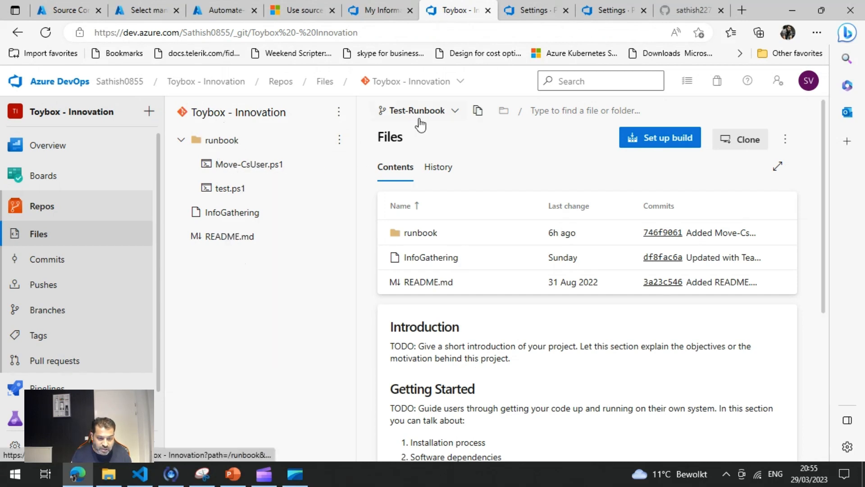
left_click(64, 11)
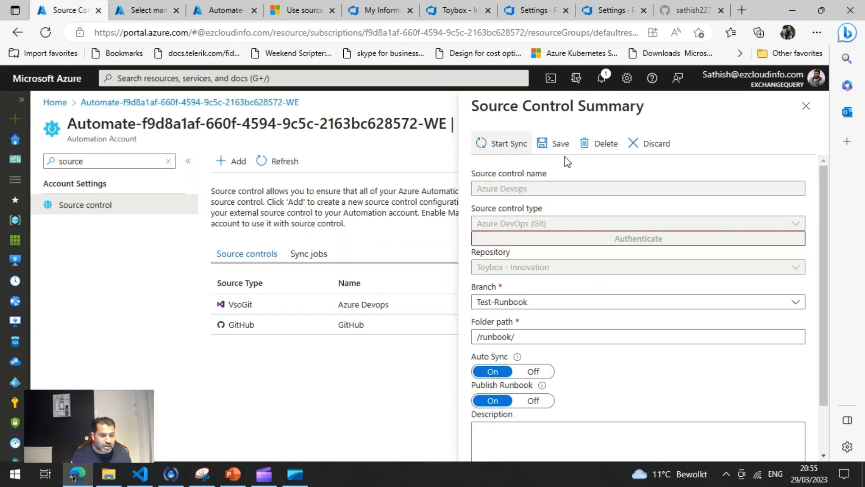
left_click(541, 307)
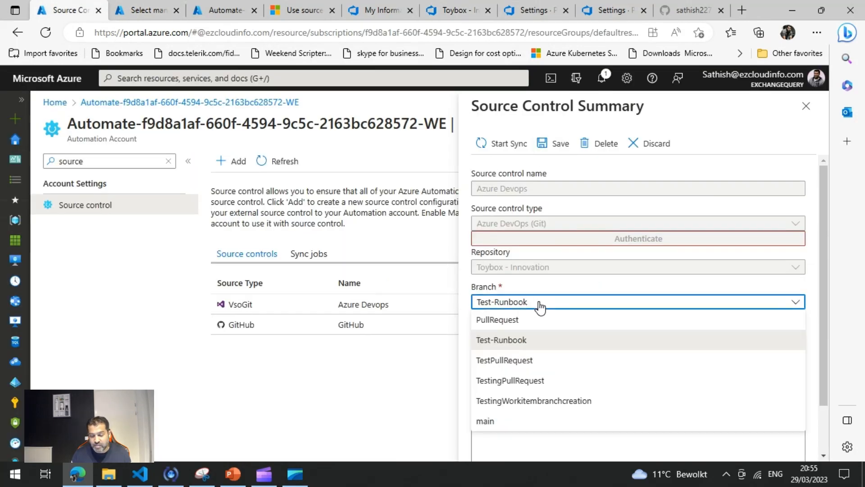
left_click(541, 307)
left_click(554, 310)
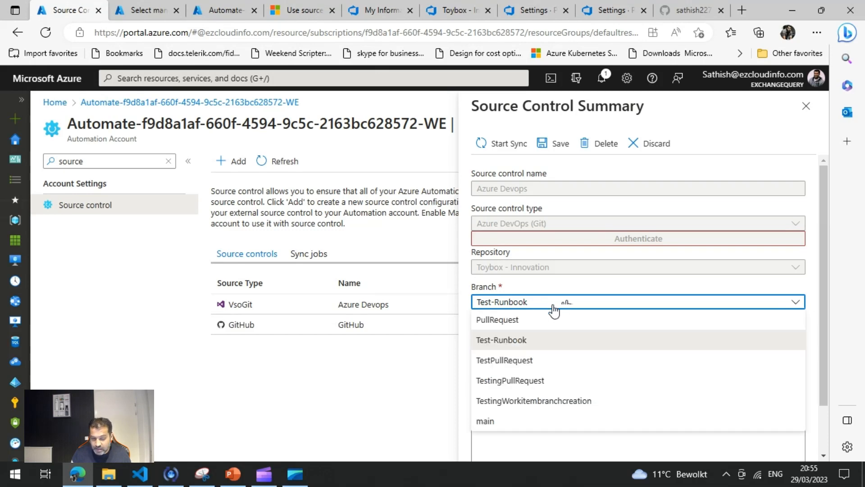
left_click(554, 310)
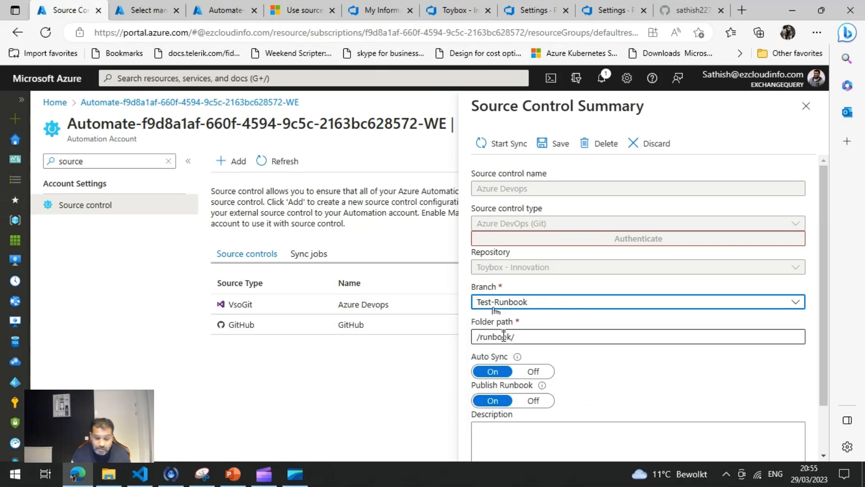
left_click_drag(525, 337, 464, 339)
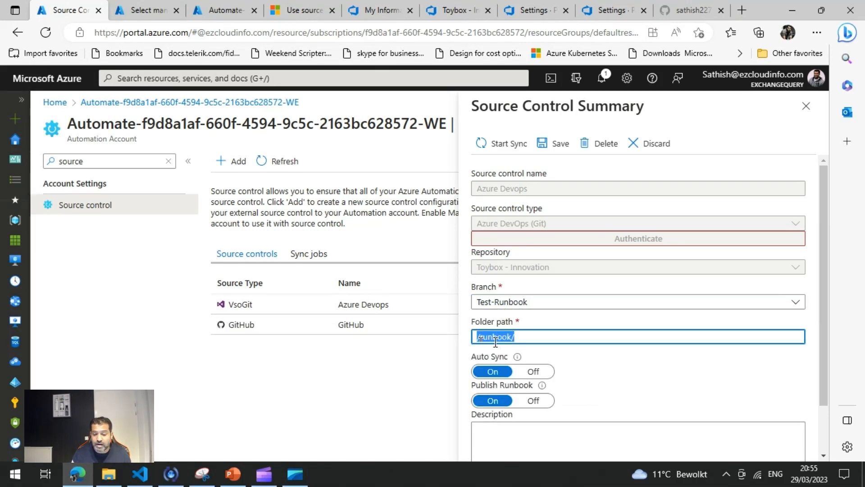
Delete Move-CsUser.ps1 from the repository's runbook folder and commit the deletion to the Test-Runbook branch with the comment "Deleted Move-CsUser.ps1"
left_click(451, 11)
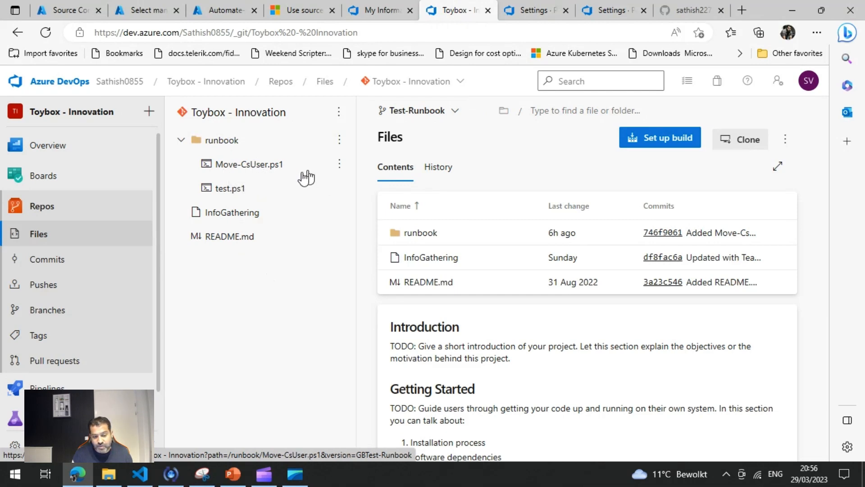
left_click(339, 165)
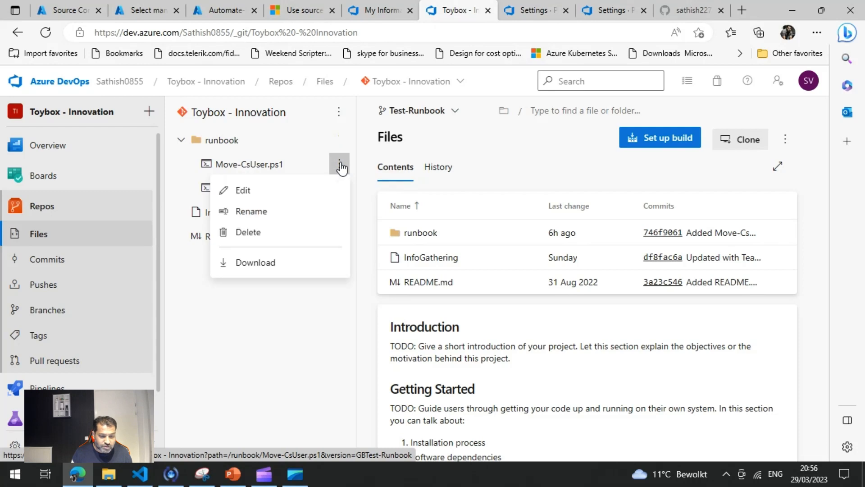
left_click(255, 233)
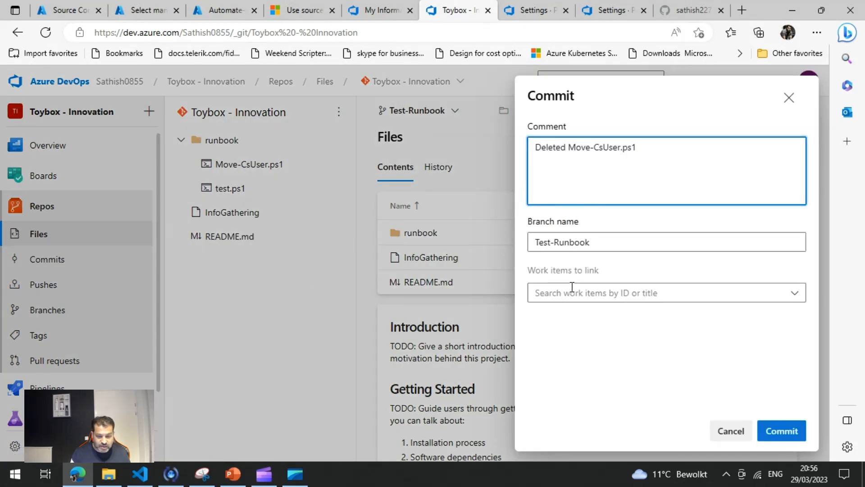
left_click(569, 293)
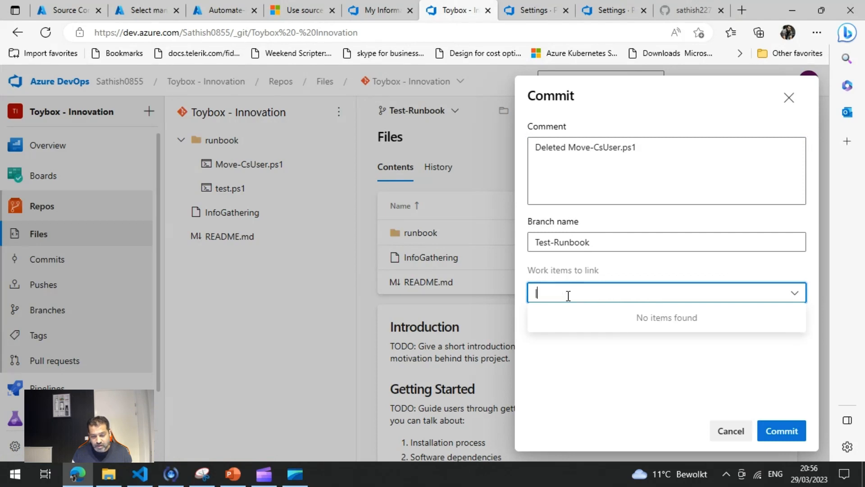
left_click(553, 152)
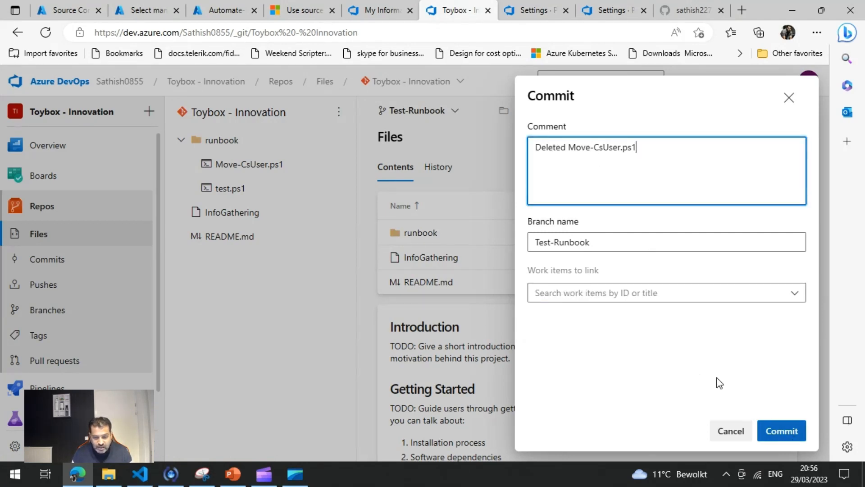
left_click(778, 434)
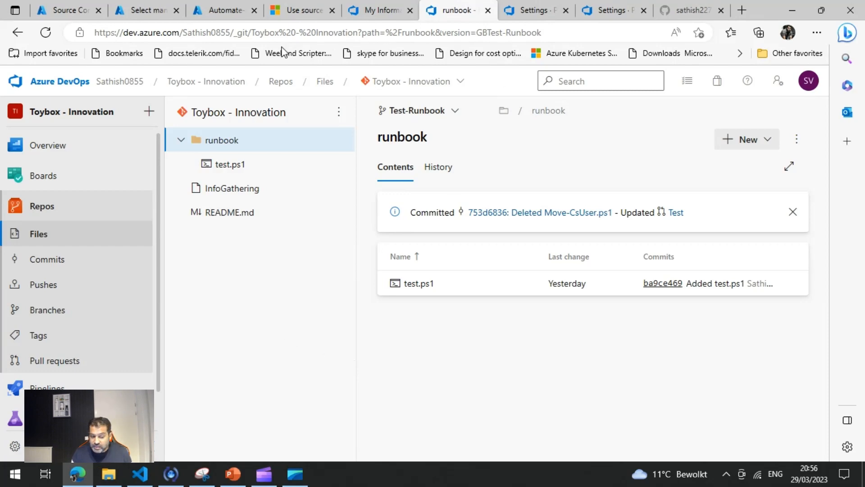
Open the automation account from the Azure portal home and examine the authoring status and modification dates in its runbook list
left_click(222, 13)
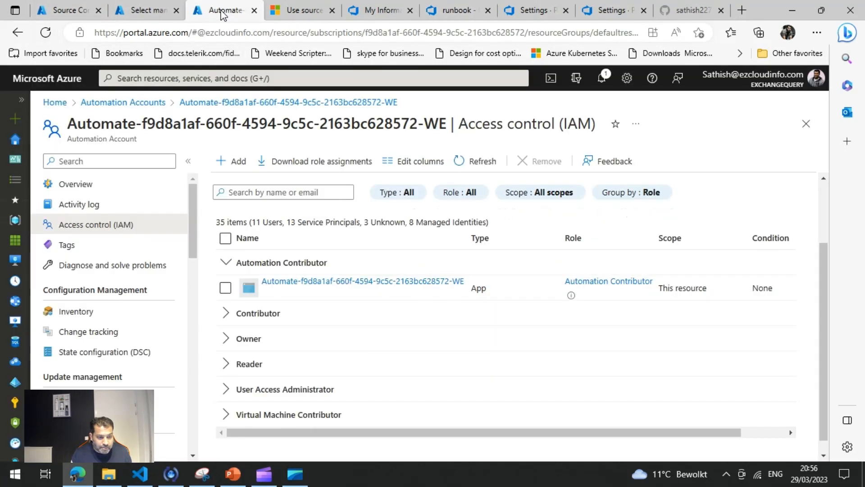
left_click(138, 11)
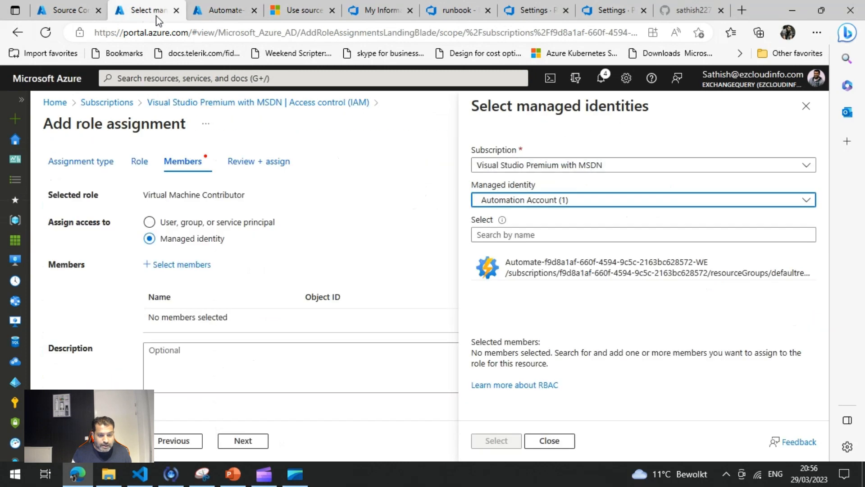
left_click(63, 105)
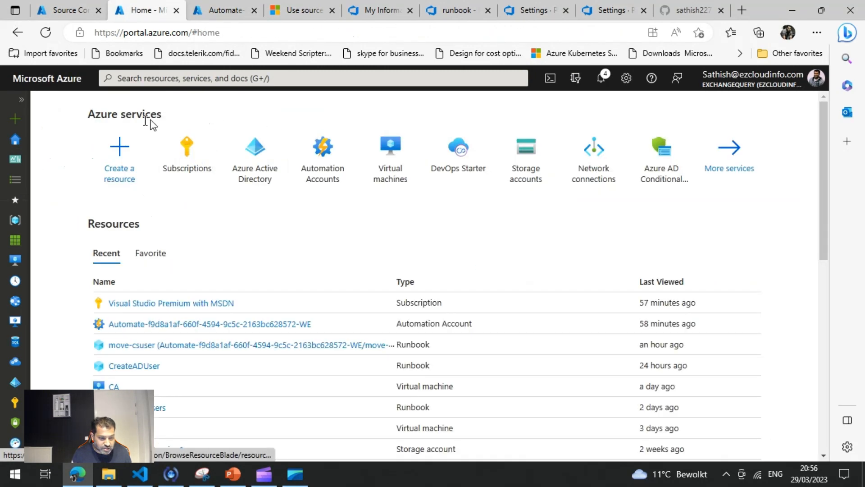
left_click(327, 164)
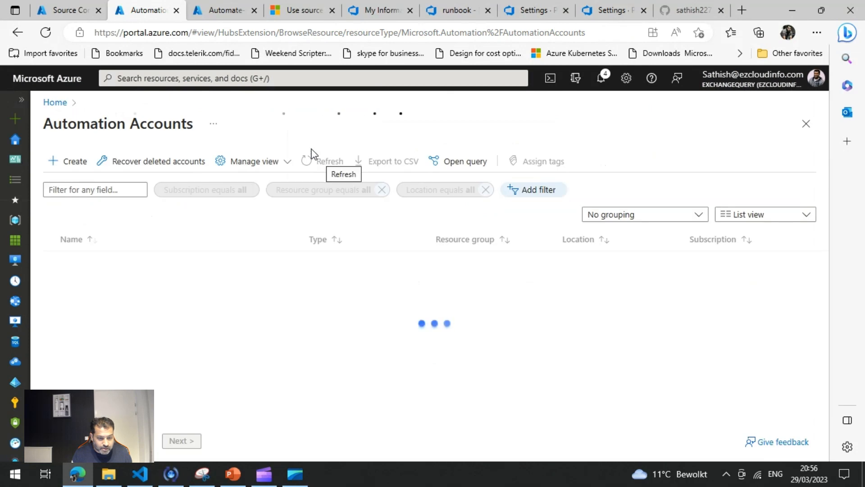
left_click(121, 266)
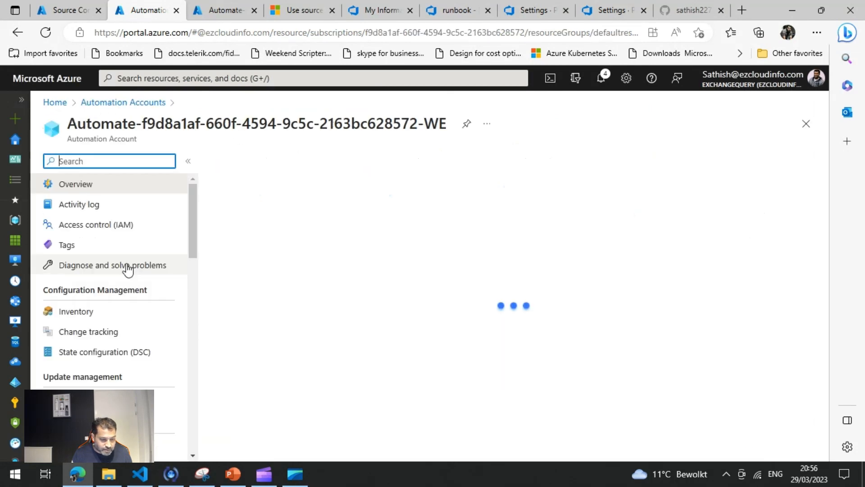
scroll(115, 270, "down", 3)
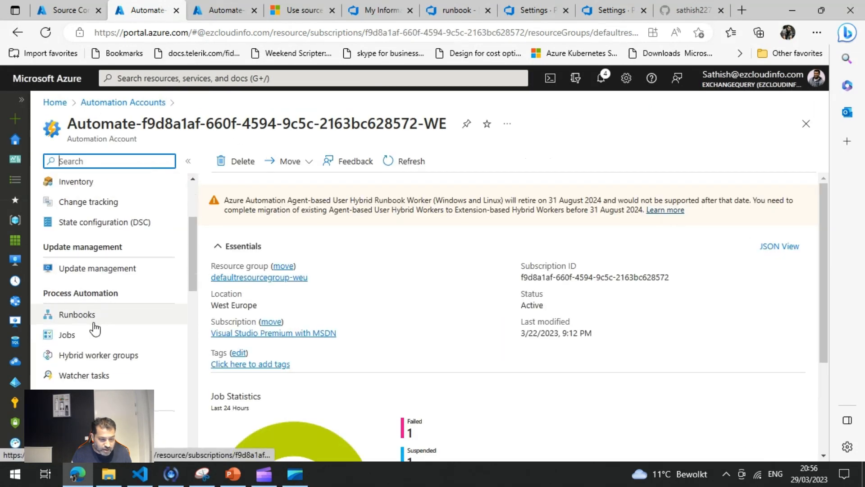
left_click(91, 319)
scroll(270, 313, "down", 1)
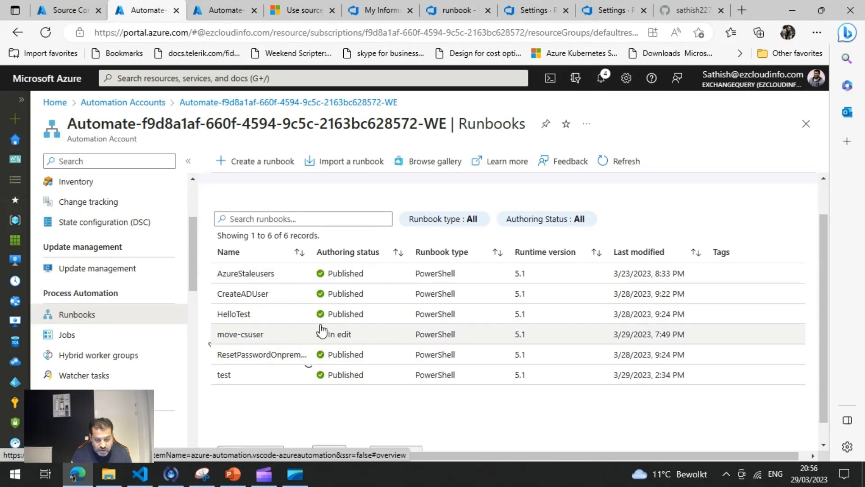
Find the automation account's source control settings and start a sync for the Azure Devops source control
left_click(225, 18)
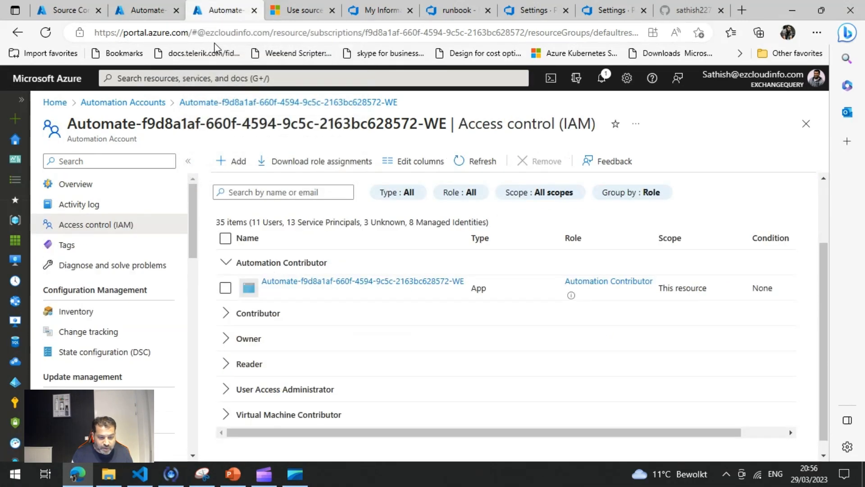
left_click(94, 161)
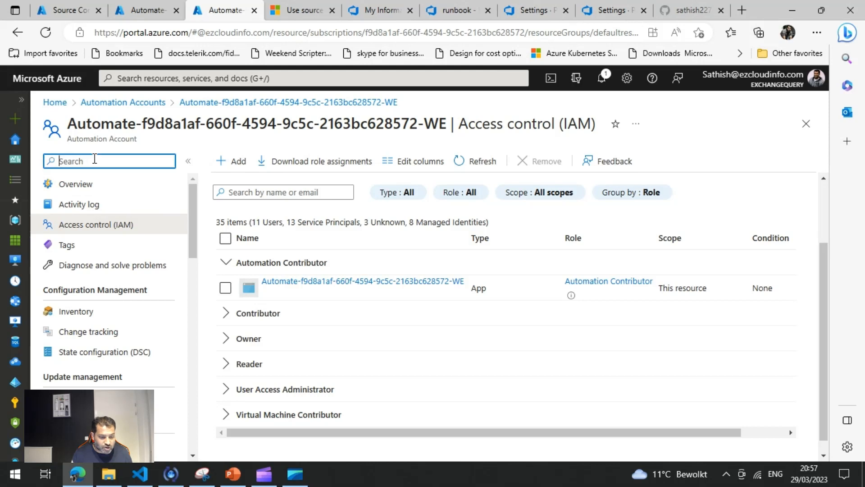
type("source")
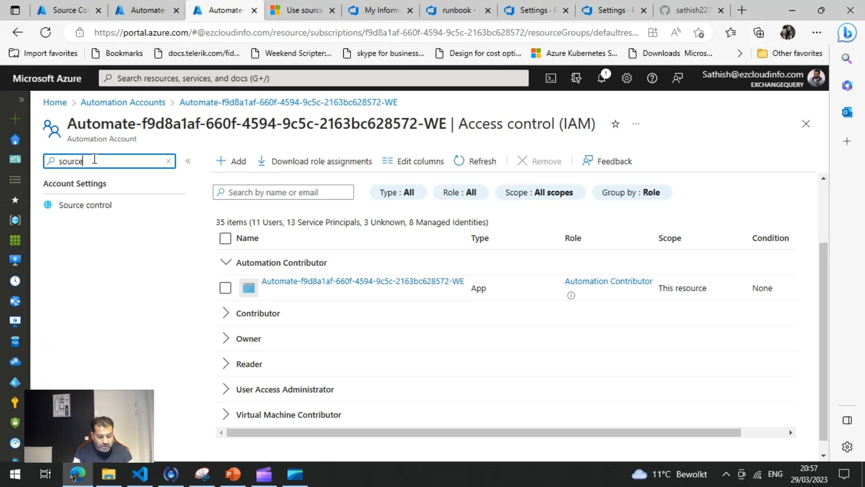
left_click(88, 208)
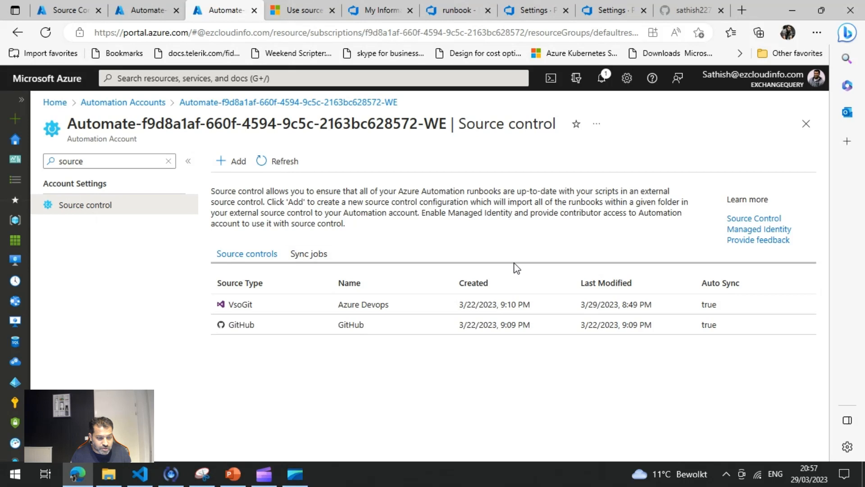
left_click(247, 310)
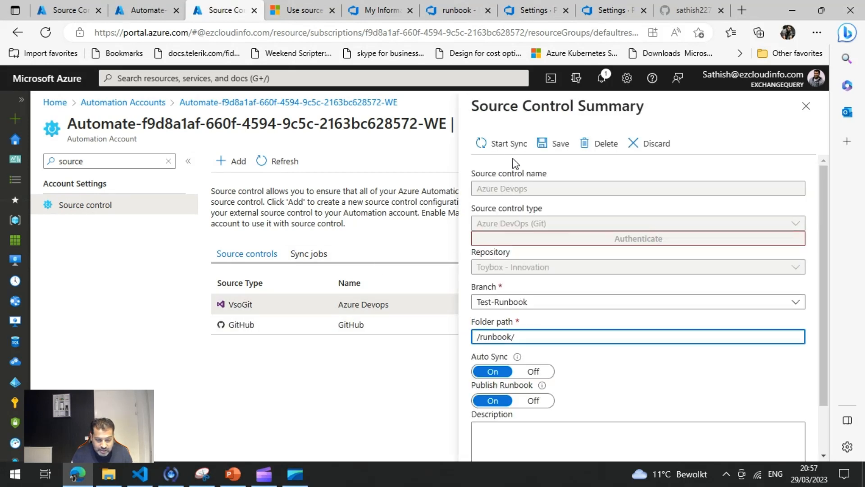
left_click(508, 147)
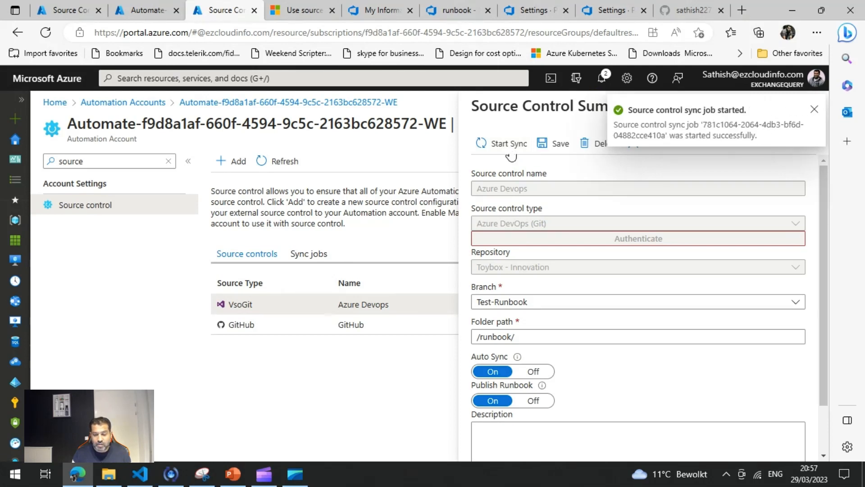
left_click(814, 109)
List the sync jobs of the Azure Devops source control and open the newest job's summary
left_click(305, 255)
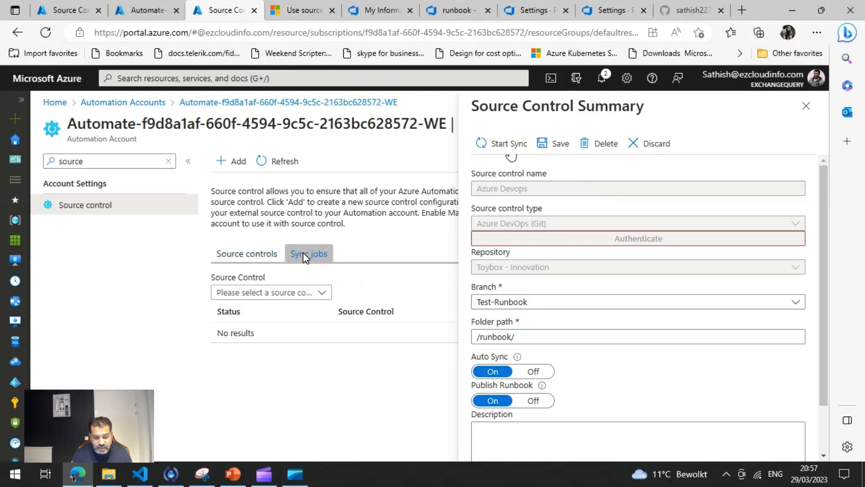
left_click(271, 292)
left_click(242, 307)
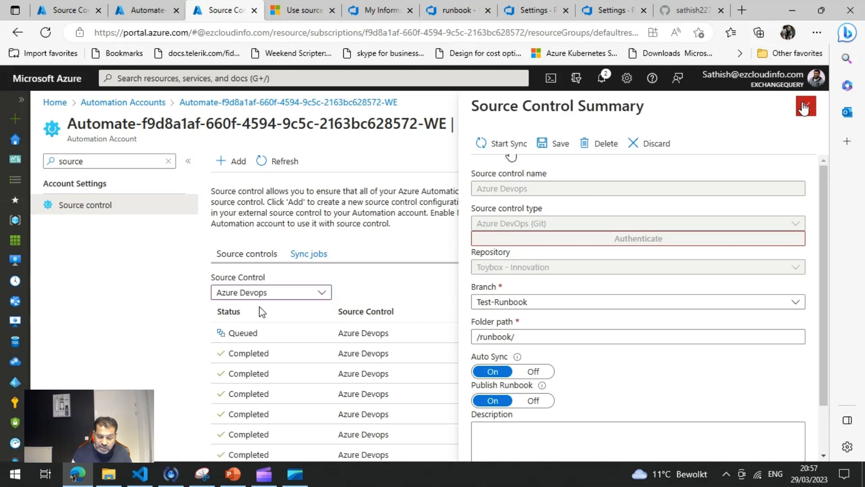
left_click(806, 107)
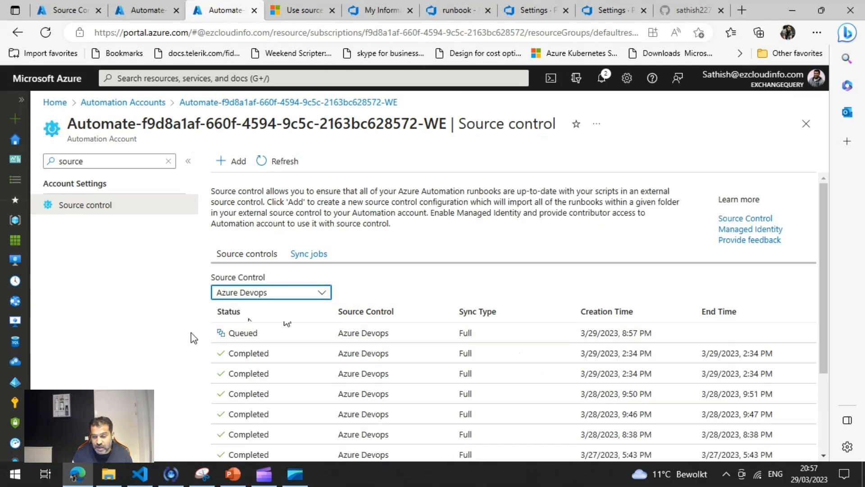
left_click(265, 338)
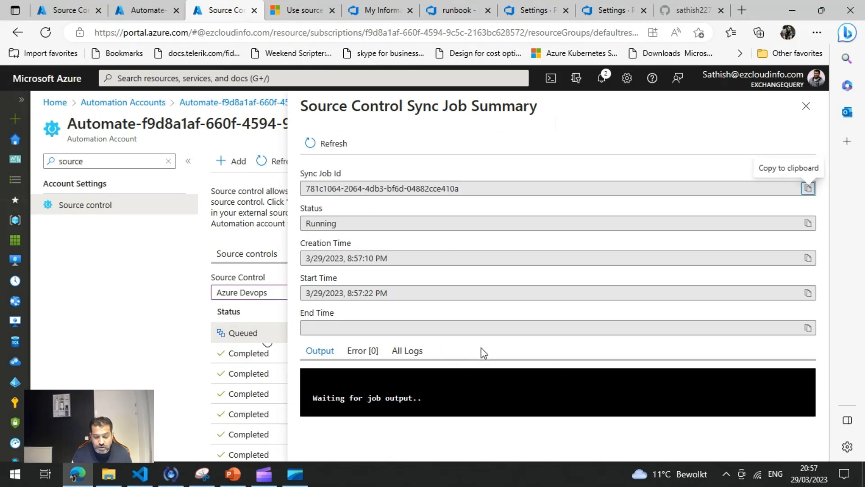
Refresh the sync job summary repeatedly and read its output through to the list of synced files
left_click(330, 144)
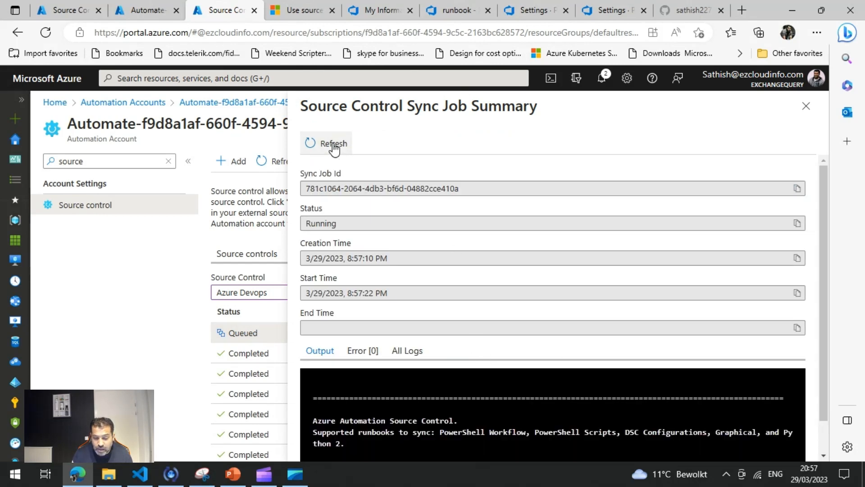
scroll(821, 334, "down", 2)
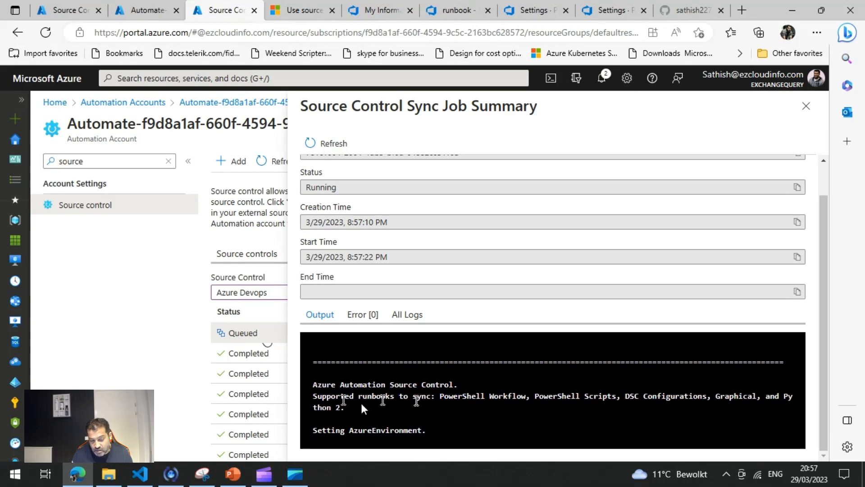
left_click(316, 143)
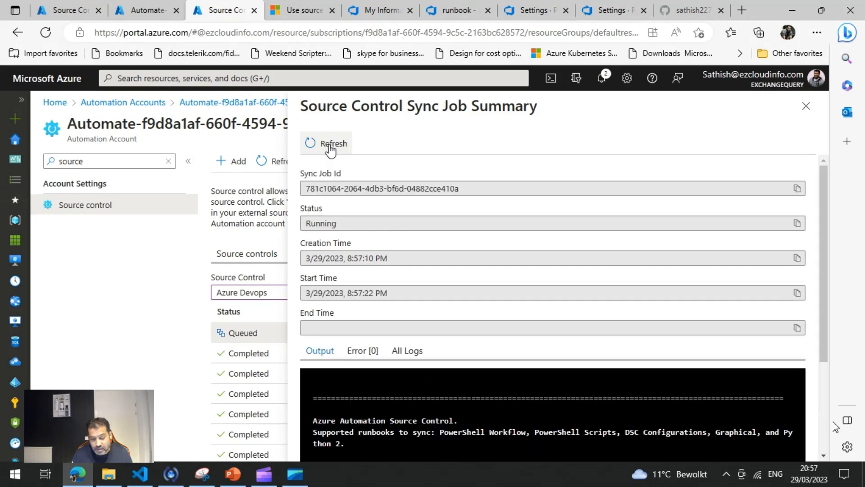
scroll(503, 317, "down", 3)
scroll(504, 321, "down", 1)
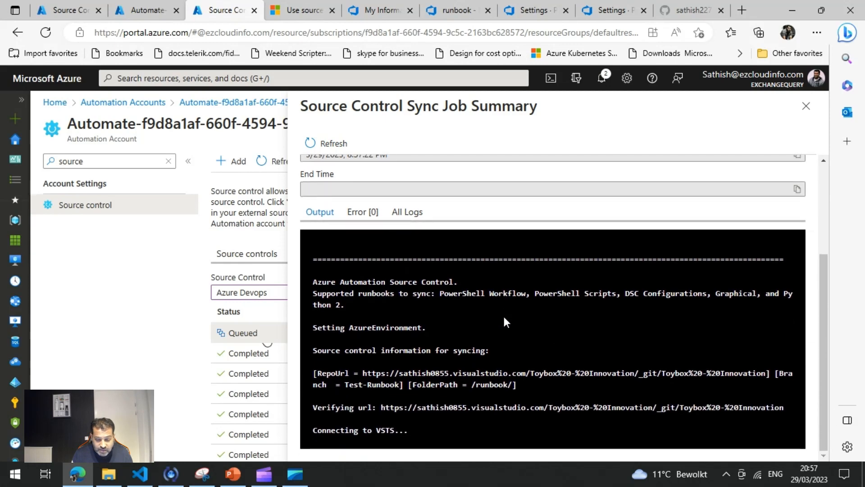
left_click(345, 147)
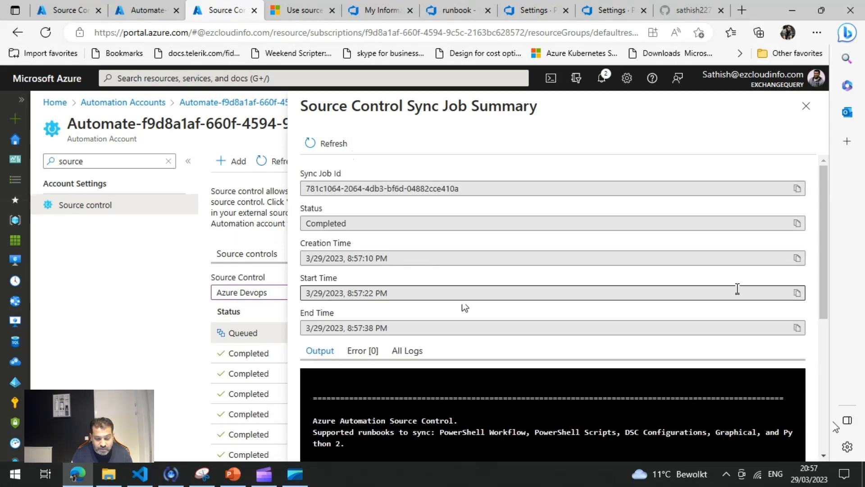
left_click_drag(826, 240, 826, 357)
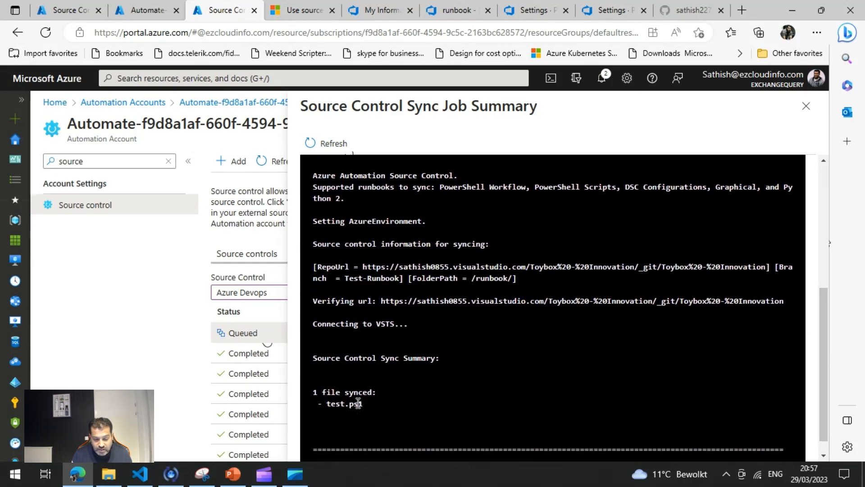
left_click_drag(362, 403, 316, 399)
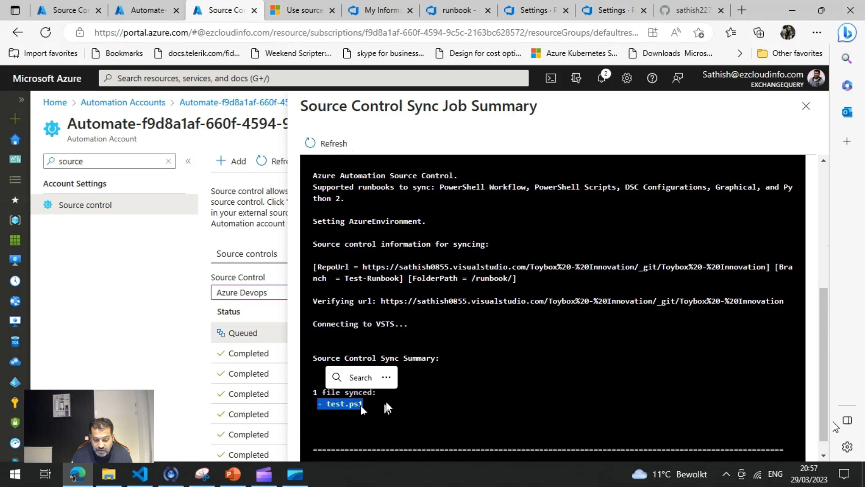
In the Azure DevOps repository, upload offboard.ps1 to the runbook folder of the Test-Runbook branch and commit it
left_click(370, 9)
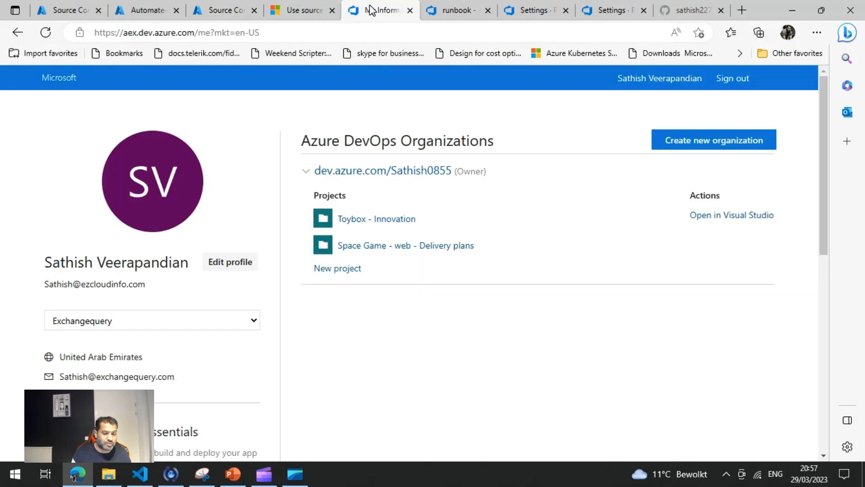
left_click(450, 9)
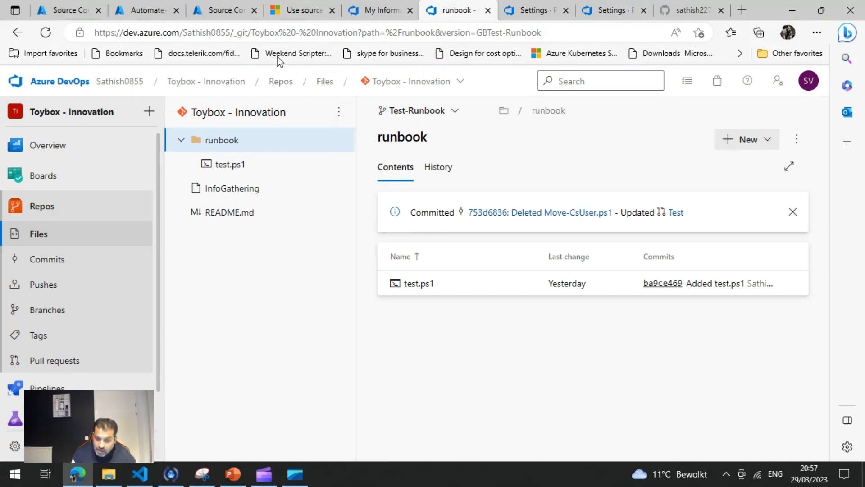
left_click(523, 14)
left_click(467, 18)
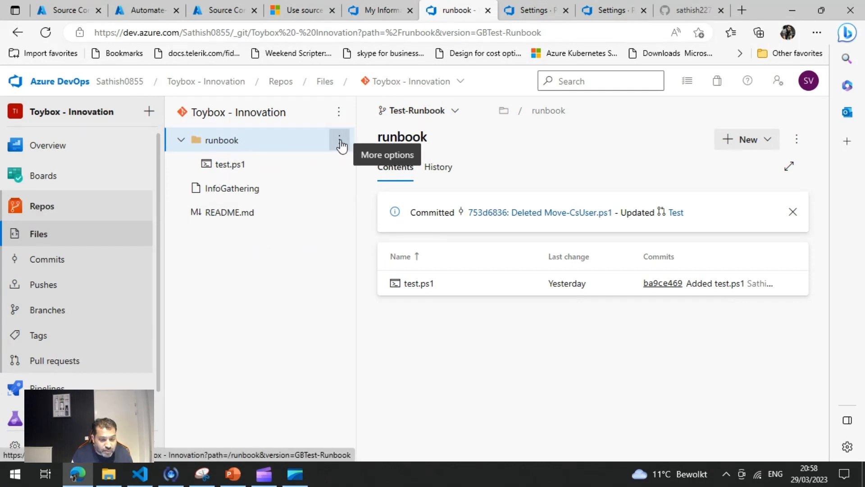
left_click(340, 141)
left_click(256, 186)
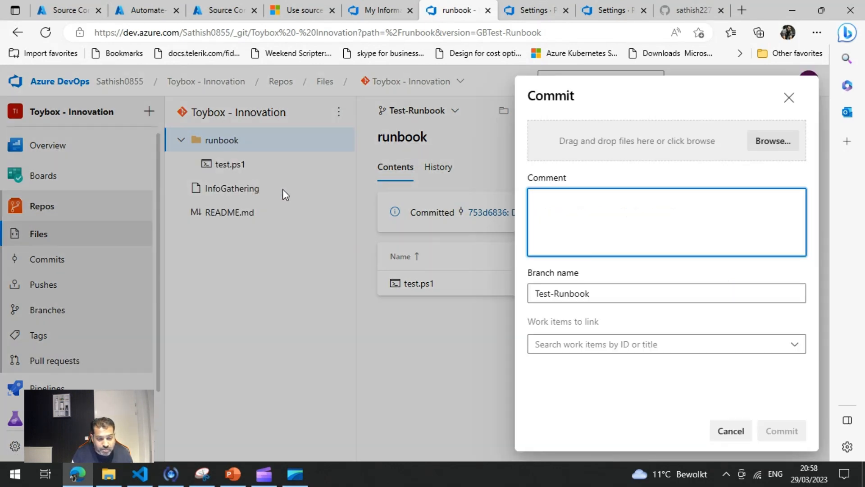
left_click(773, 141)
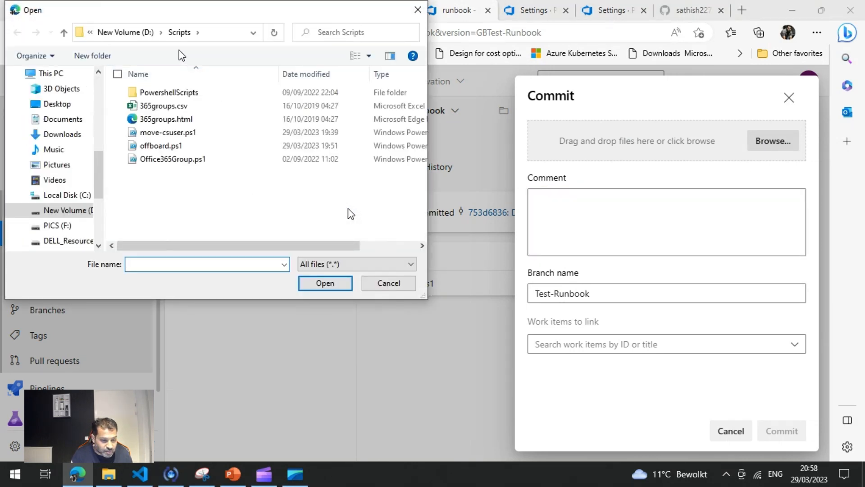
left_click(155, 146)
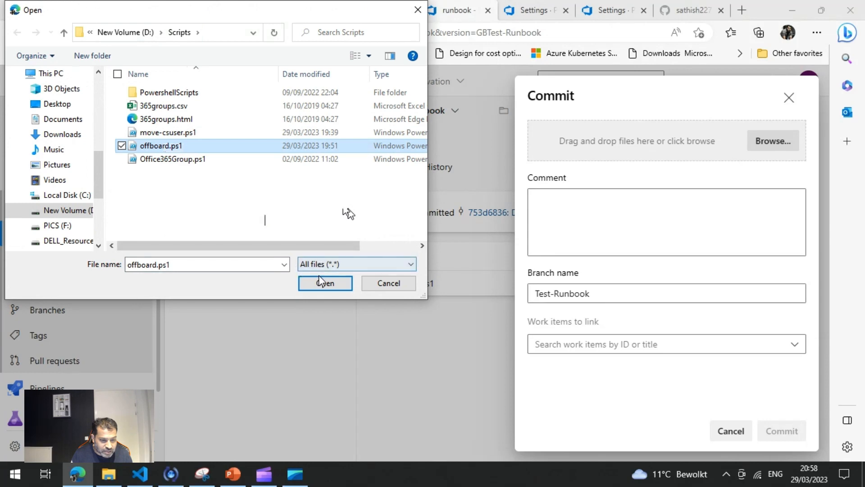
left_click(332, 283)
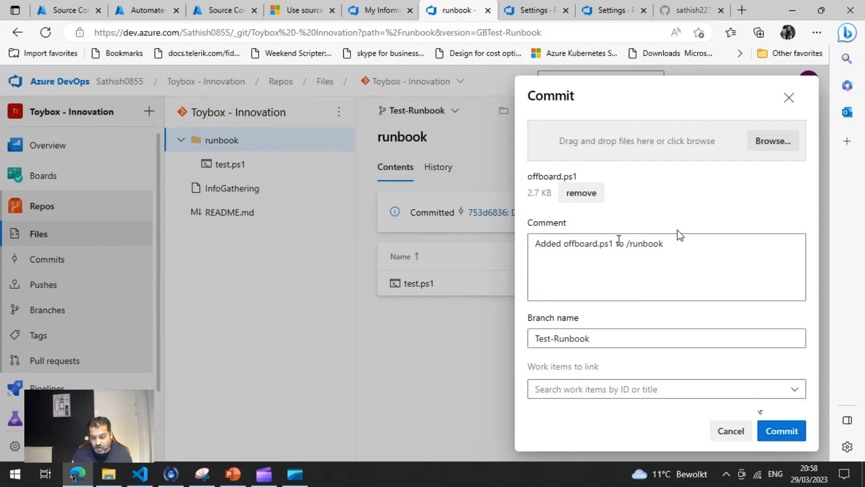
left_click(774, 440)
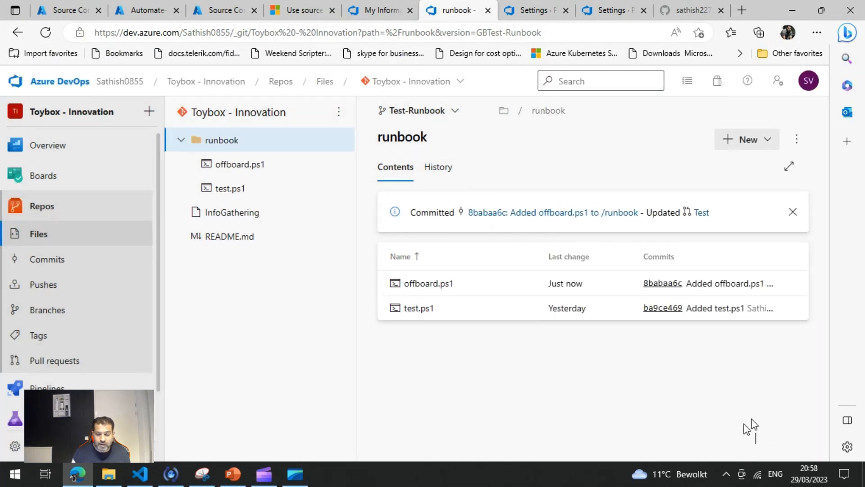
Return to the automation account in the Azure portal and start another sync from the Azure Devops source control's summary
left_click(141, 11)
left_click(192, 13)
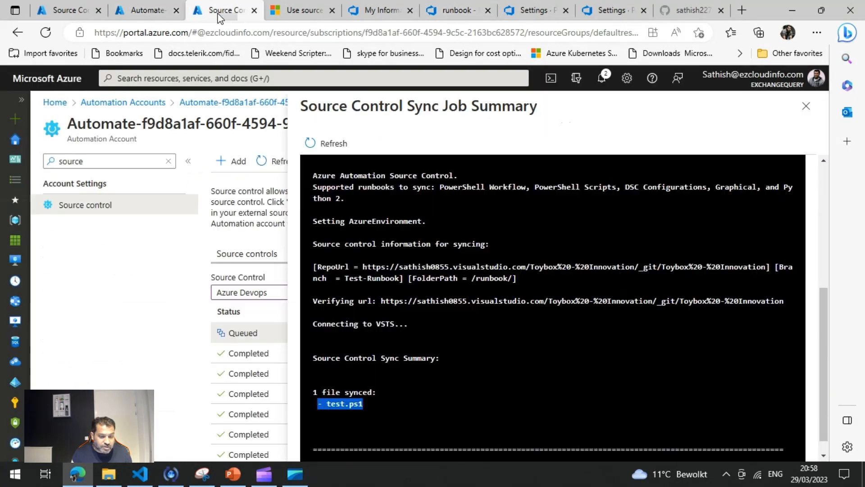
left_click(807, 106)
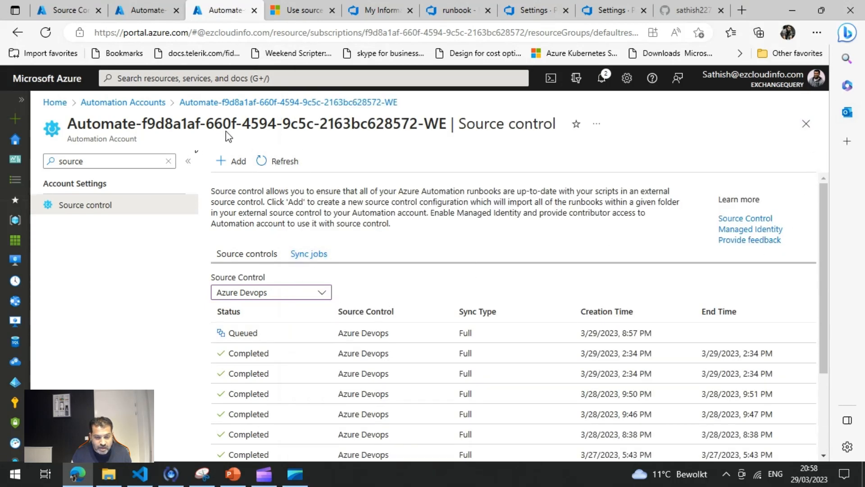
left_click(280, 102)
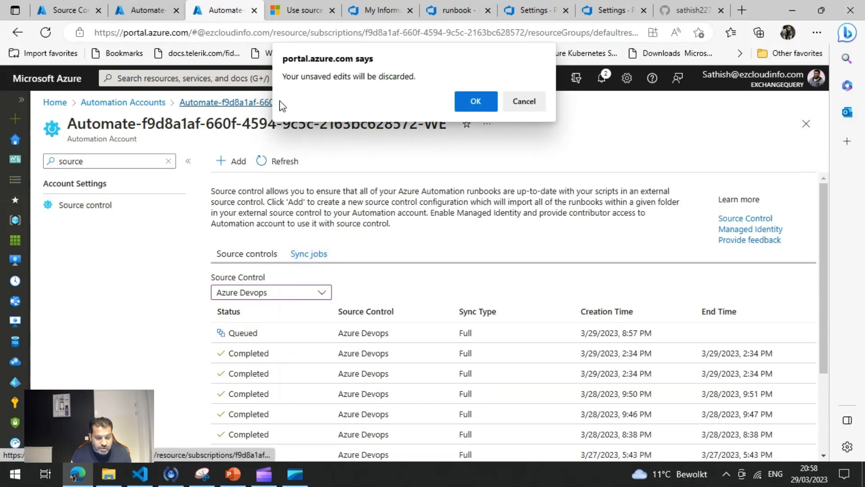
left_click(489, 102)
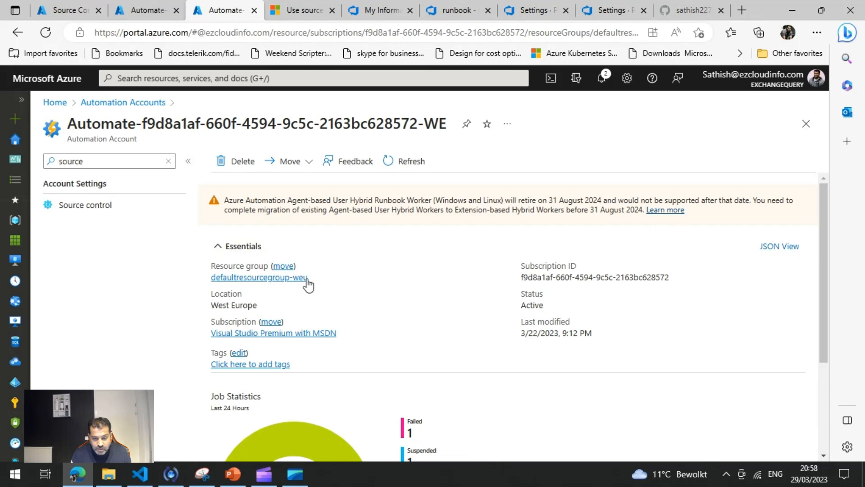
left_click(111, 103)
left_click(111, 261)
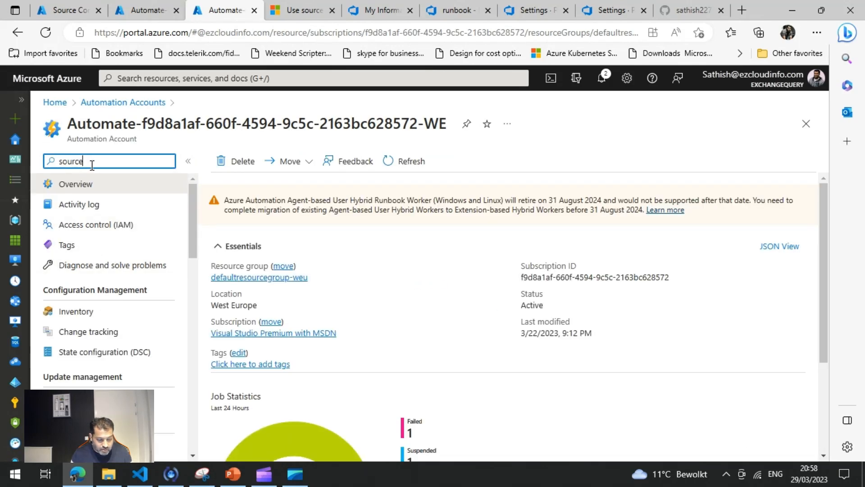
left_click(81, 211)
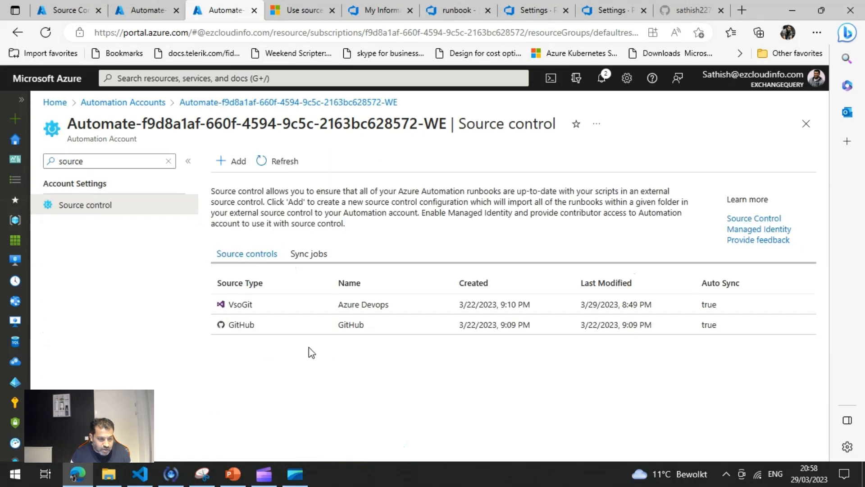
left_click(256, 307)
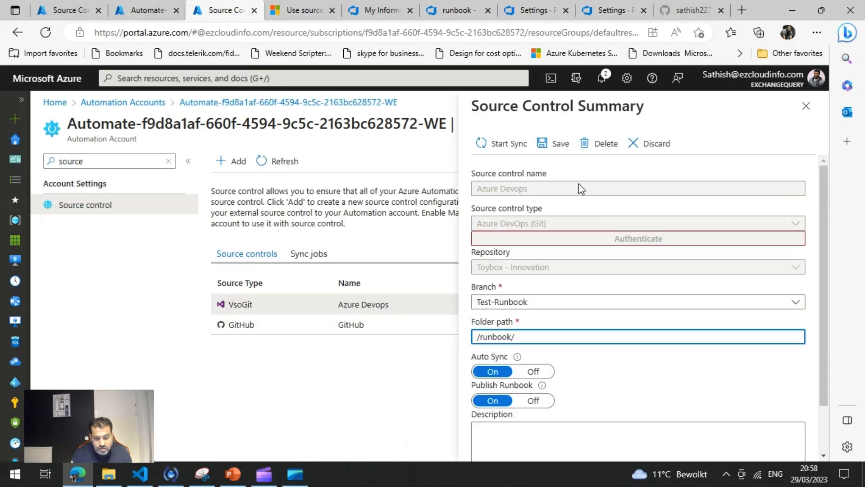
left_click(510, 145)
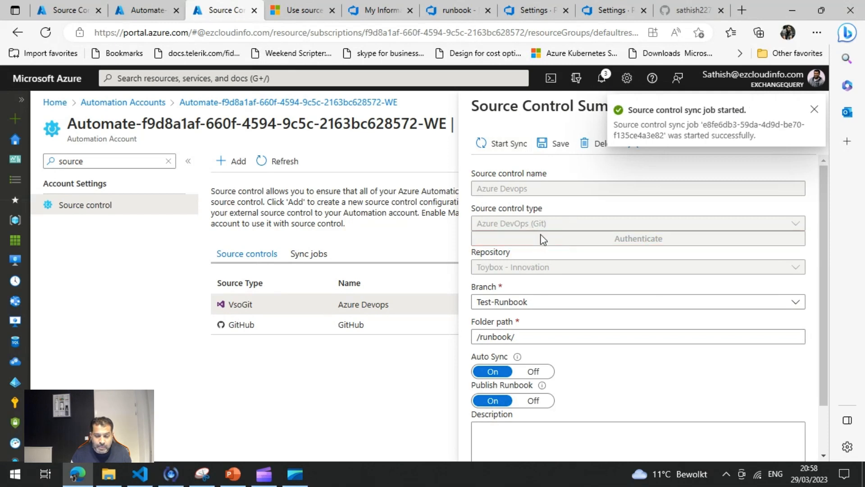
List the Azure Devops sync jobs and open the summary of the newly started job
left_click(314, 253)
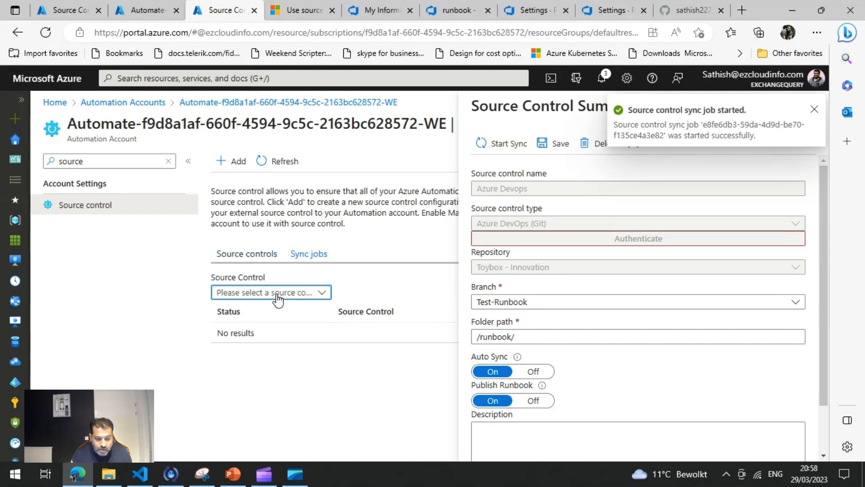
left_click(271, 292)
left_click(250, 311)
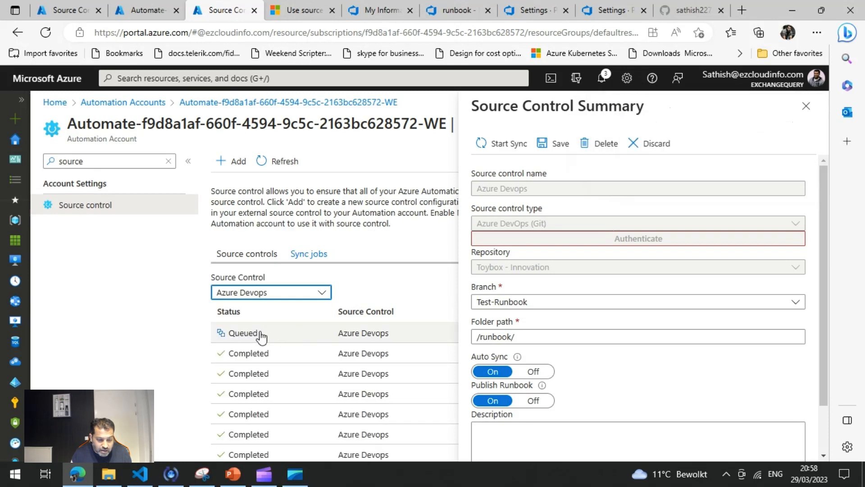
left_click(262, 334)
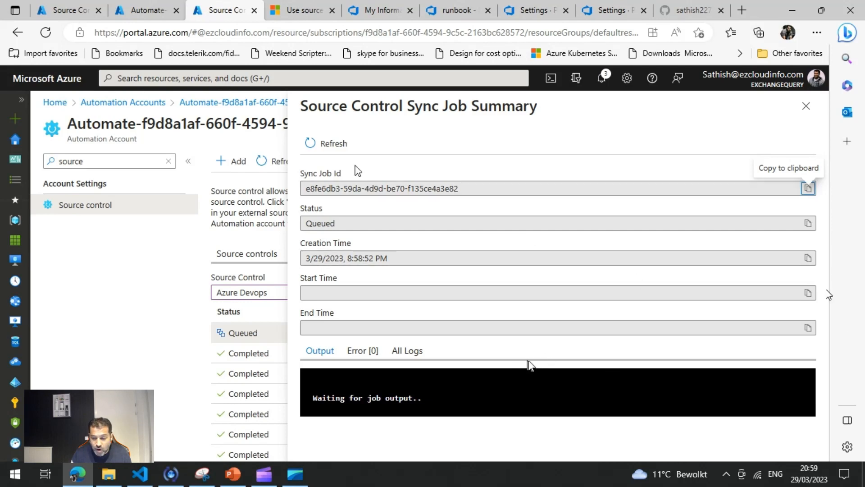
Refresh the new sync job's summary until it finishes, read its output through to the synced files, and close it
left_click(321, 144)
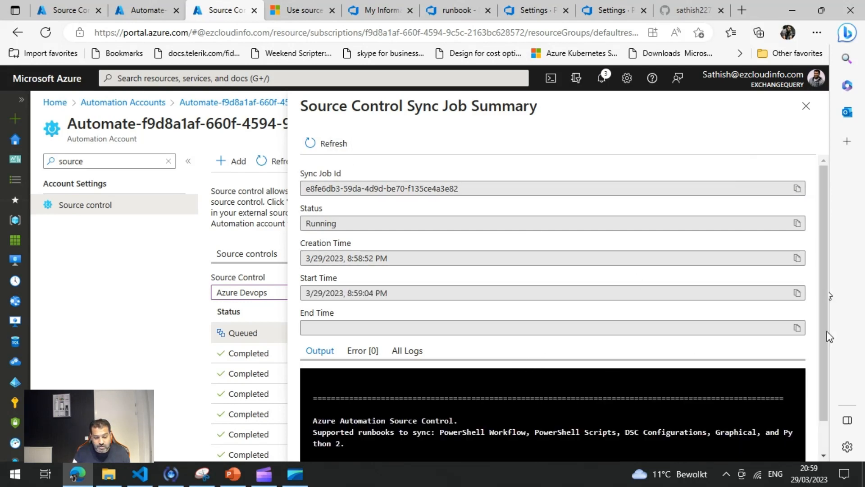
scroll(821, 334, "down", 1)
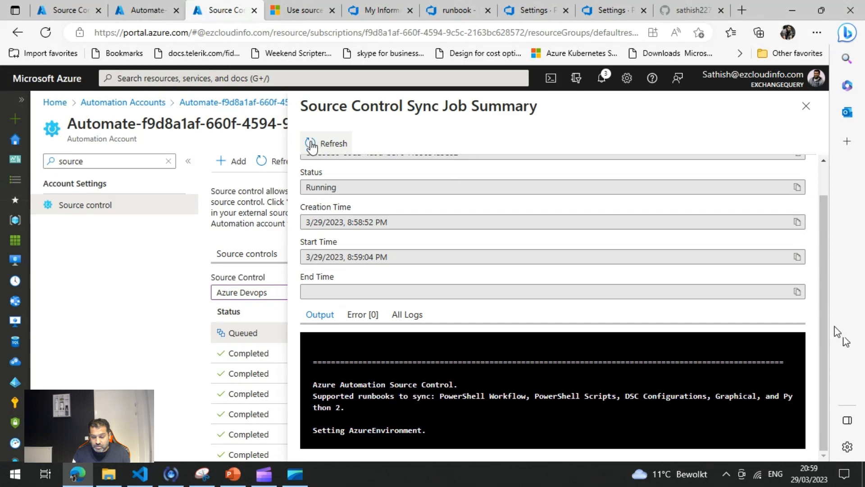
left_click(311, 144)
scroll(658, 283, "down", 1)
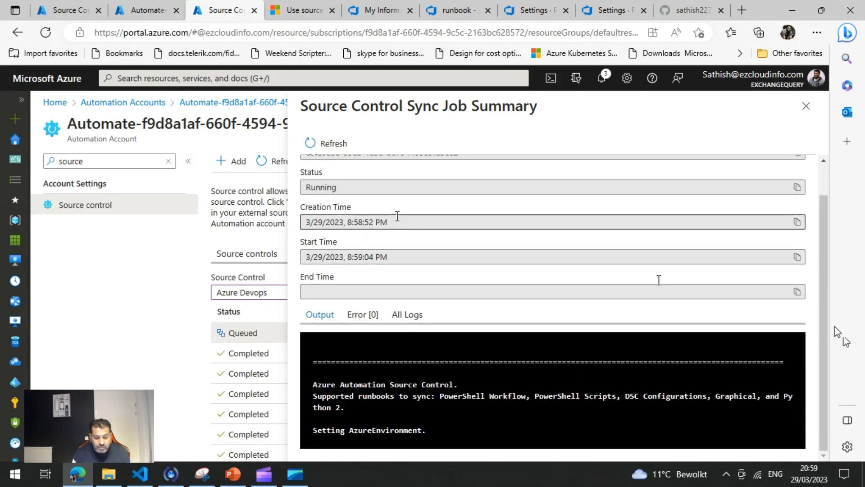
left_click(318, 149)
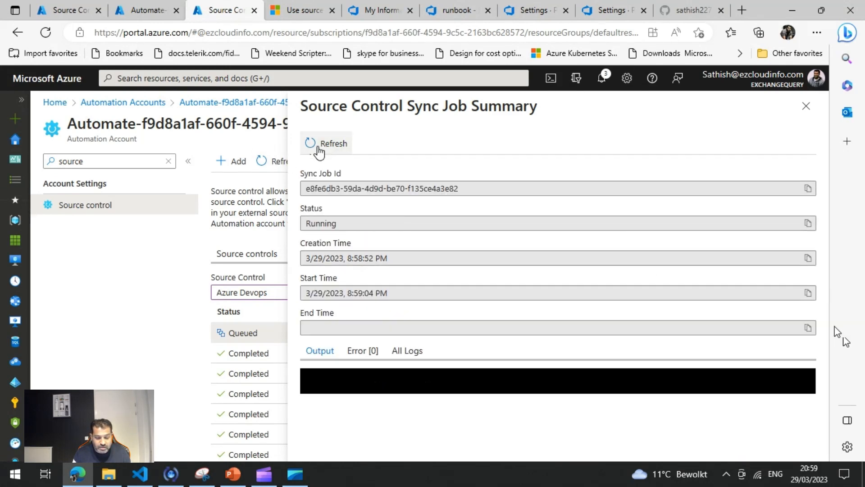
scroll(535, 231, "down", 3)
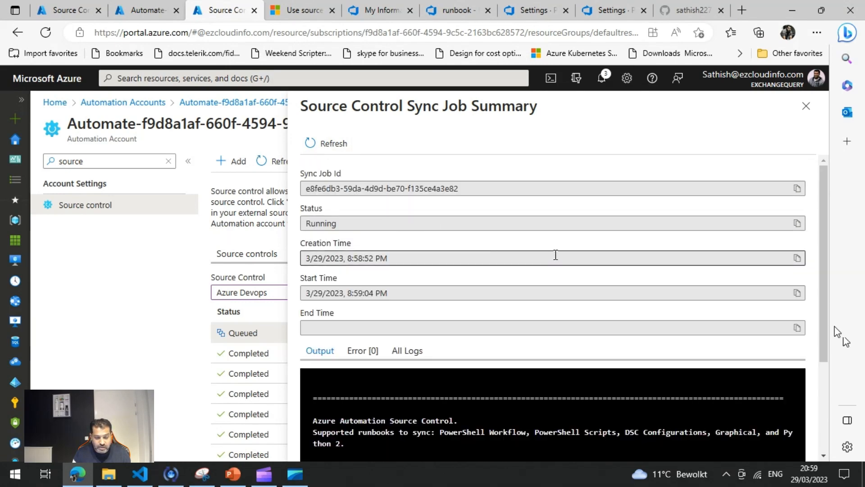
scroll(556, 255, "down", 3)
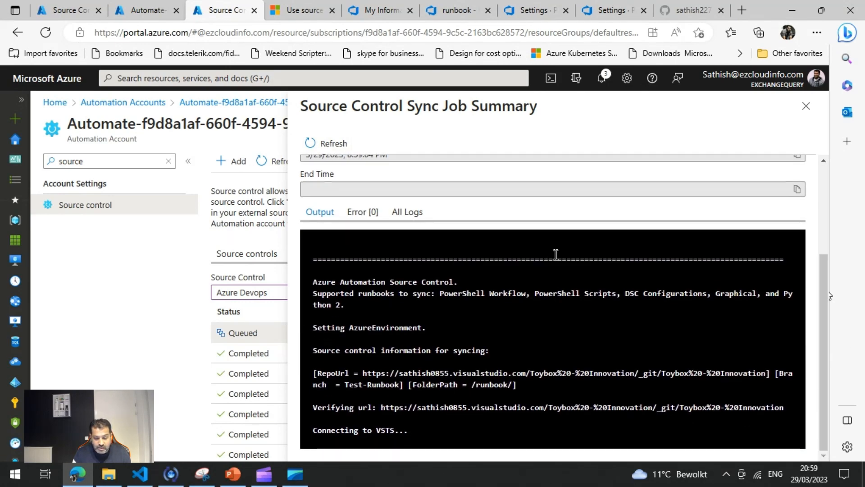
left_click(311, 143)
scroll(591, 259, "down", 3)
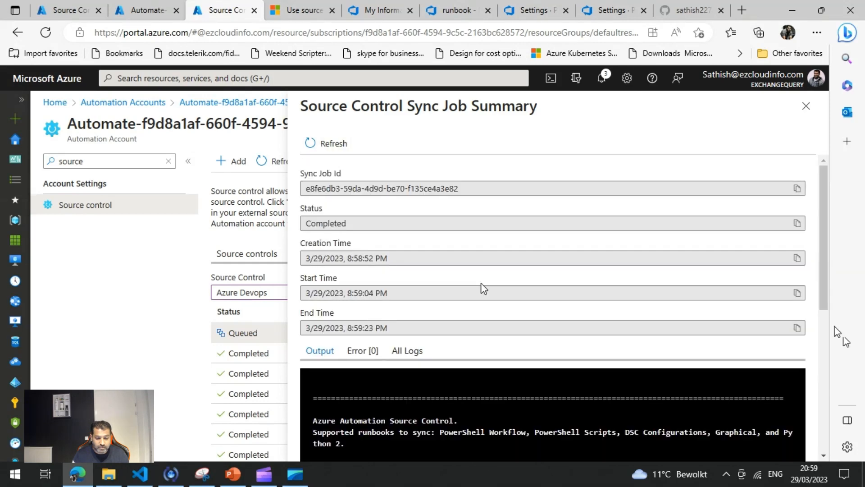
scroll(484, 279, "down", 5)
scroll(484, 277, "down", 1)
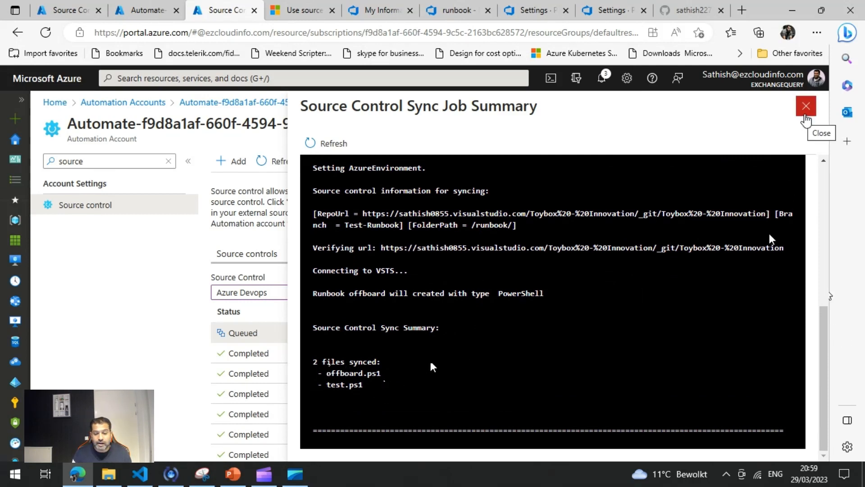
left_click(806, 107)
Return to the automation account's runbook list, widen the Name column, and reload the page to check for newly synced runbooks
key("ctrl+shift+Tab")
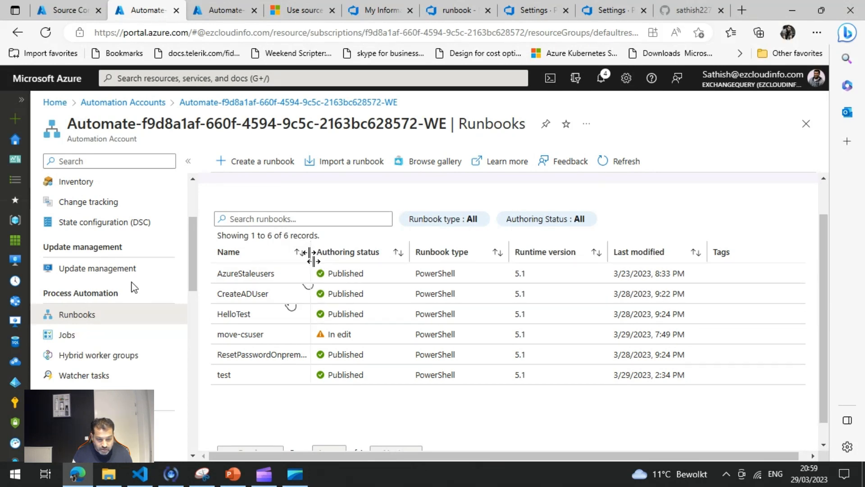
left_click_drag(312, 256, 418, 256)
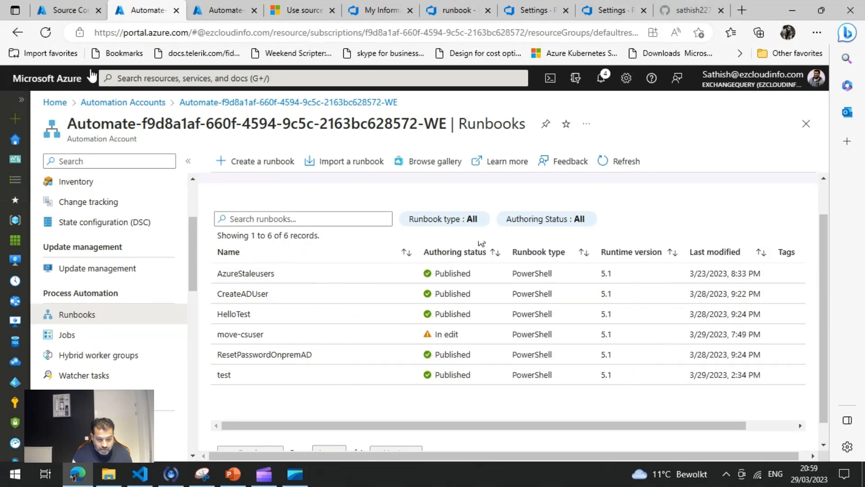
left_click(46, 35)
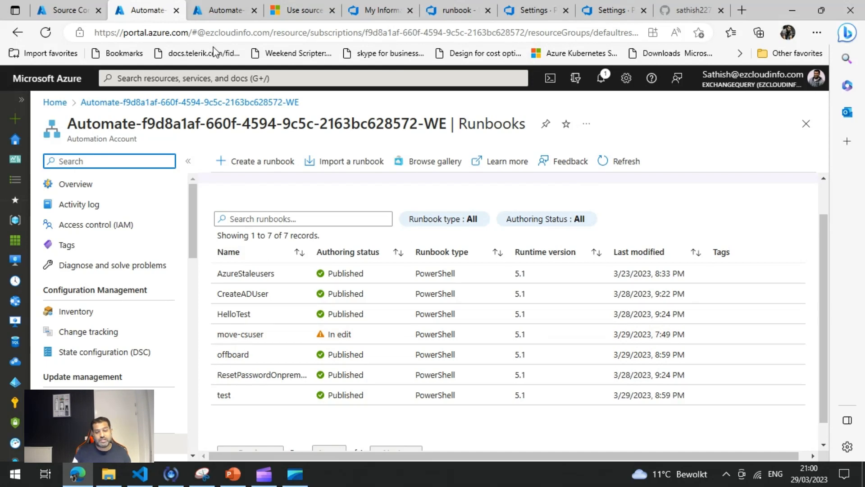
Reopen the automation account's source control settings and open the summary of the GitHub source control
left_click(221, 11)
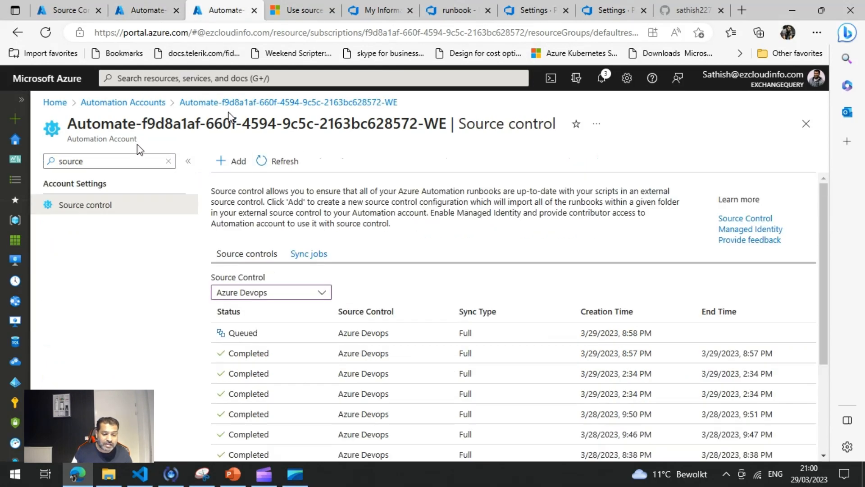
left_click(123, 102)
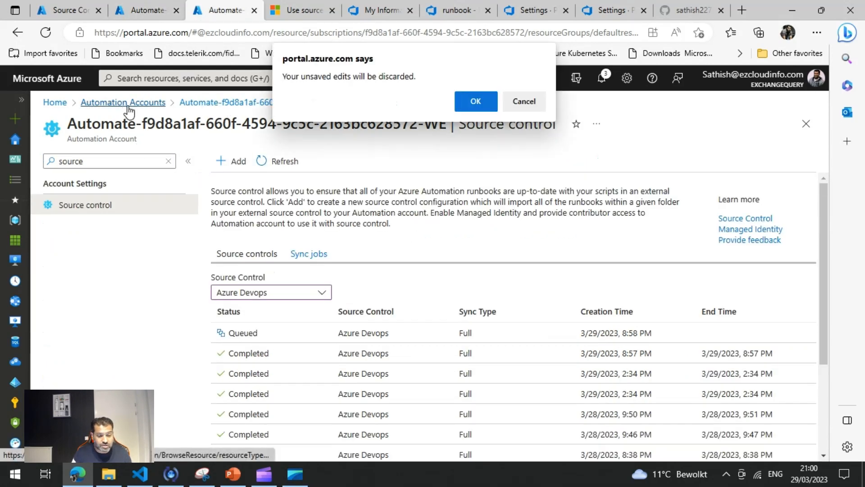
left_click(473, 104)
left_click(108, 263)
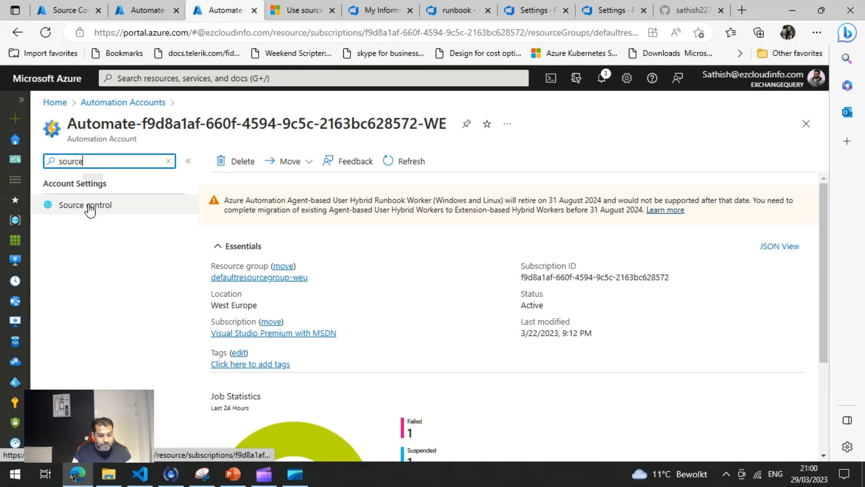
left_click(85, 205)
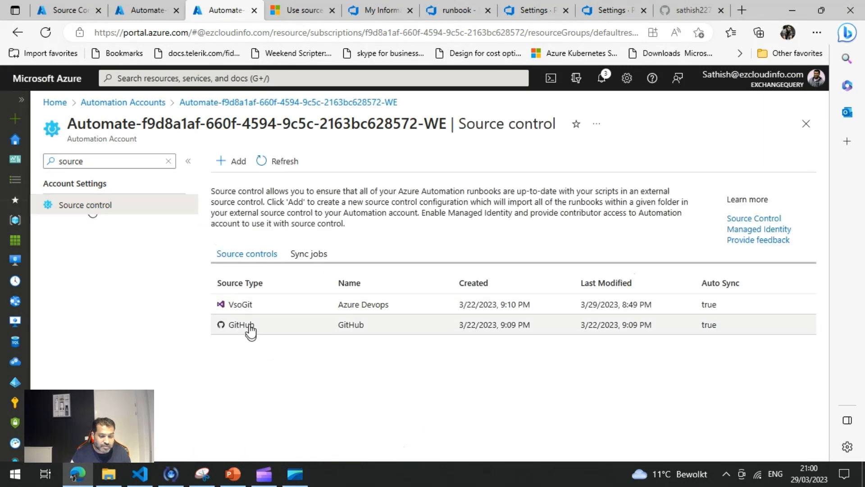
left_click(249, 328)
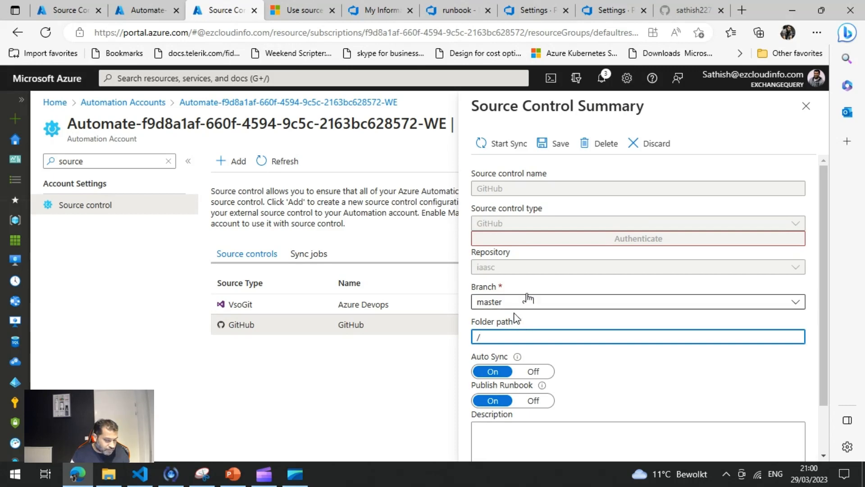
Open move-csuser.ps1 in the GitHub iaasc repository and examine its $Sleep value on line 23
left_click(680, 12)
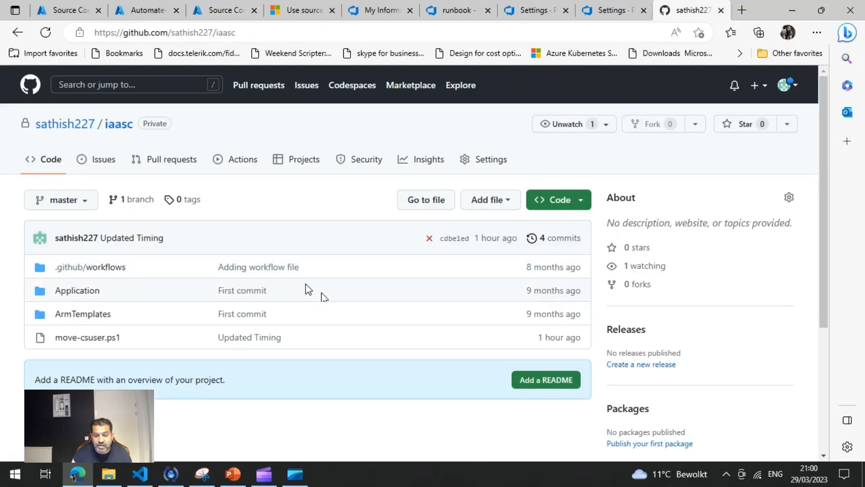
scroll(308, 289, "down", 3)
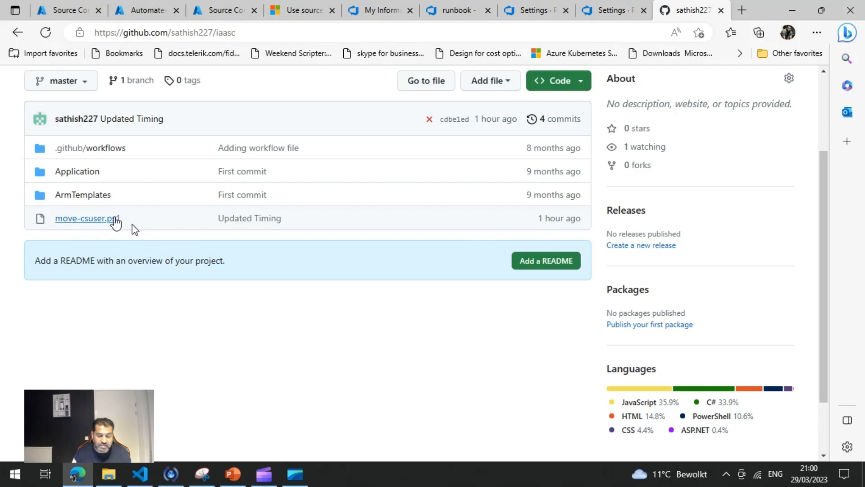
left_click(103, 220)
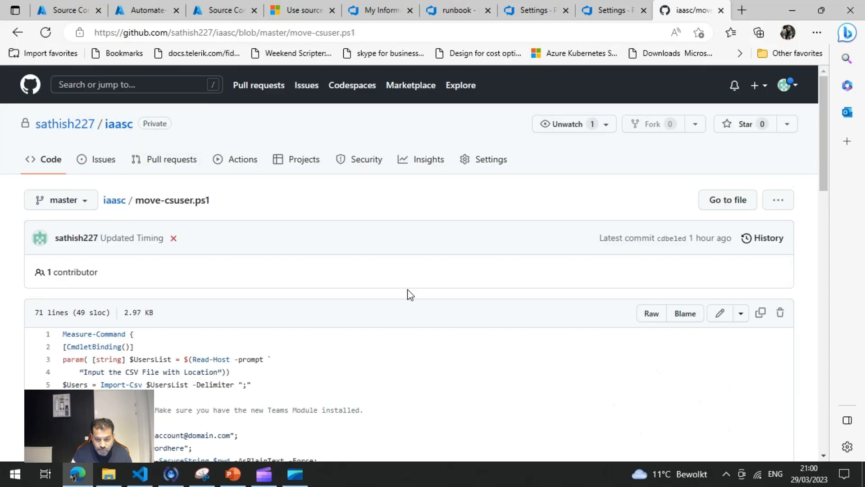
scroll(456, 288, "down", 2)
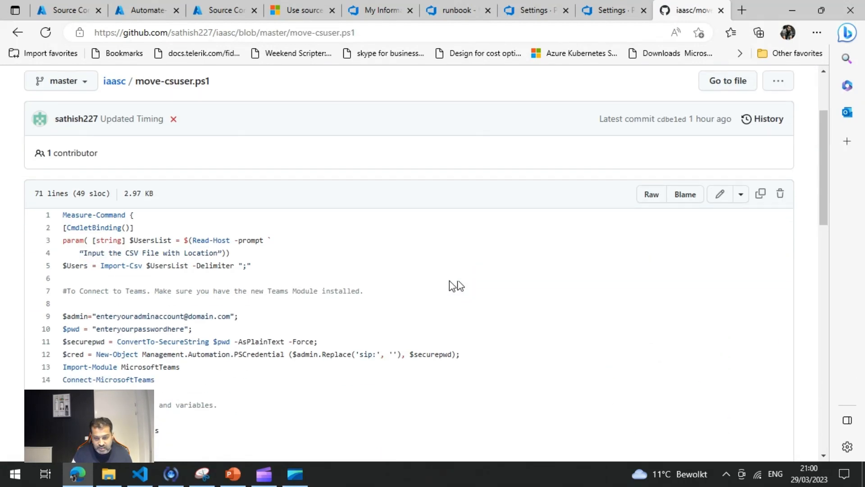
scroll(438, 278, "down", 1)
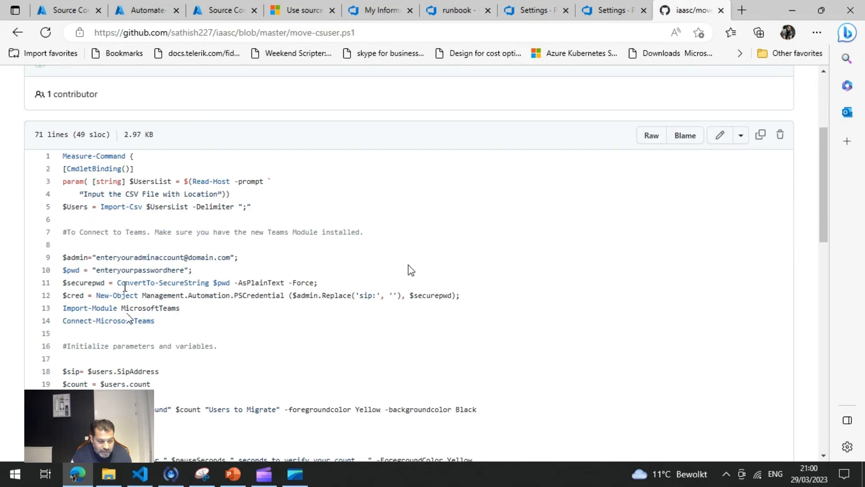
scroll(130, 272, "down", 1)
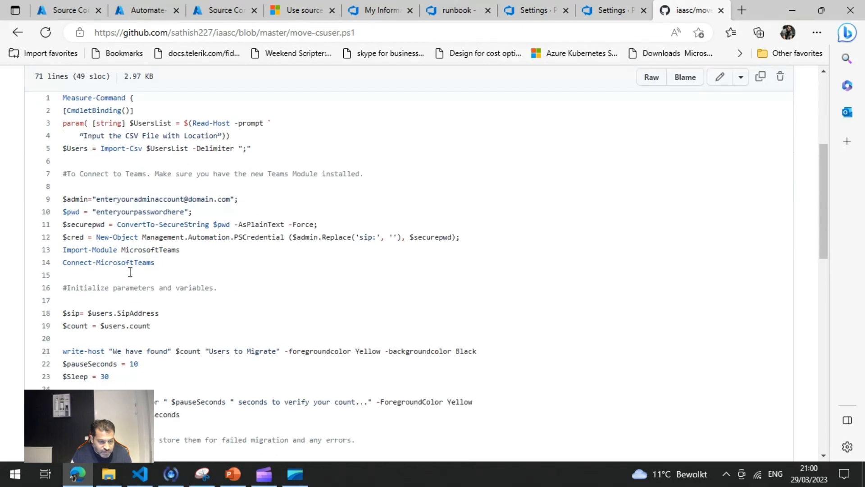
double_click(104, 375)
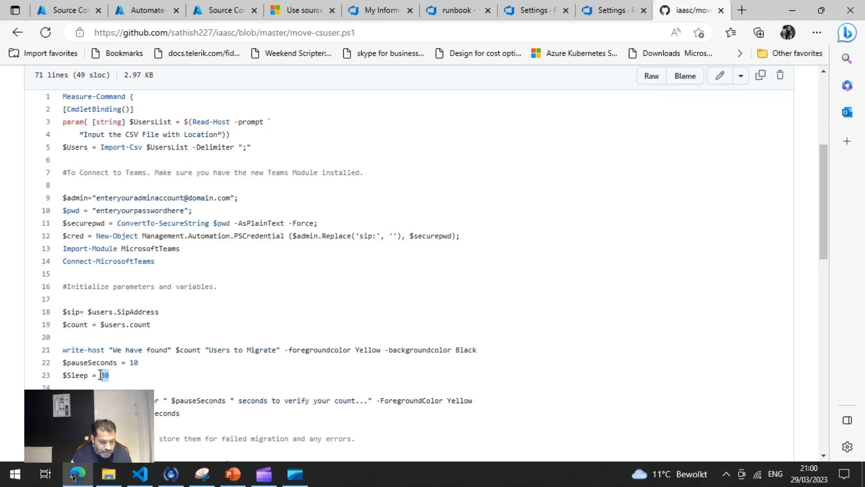
Open the move-csuser runbook in the Azure portal's runbook editor, check its $Sleep value, and return to the runbook list
left_click(136, 12)
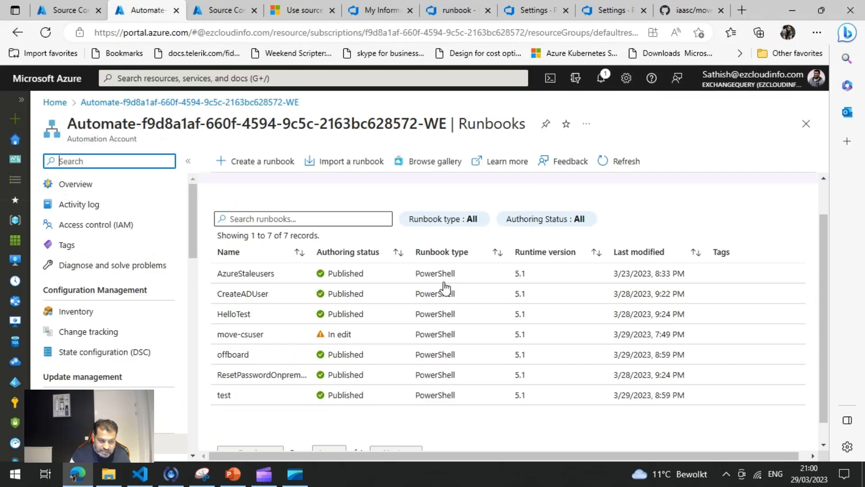
left_click(263, 337)
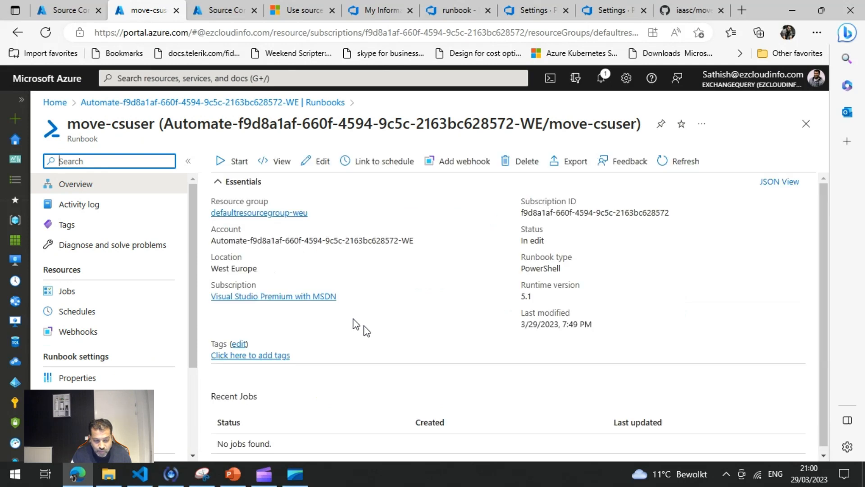
left_click(323, 161)
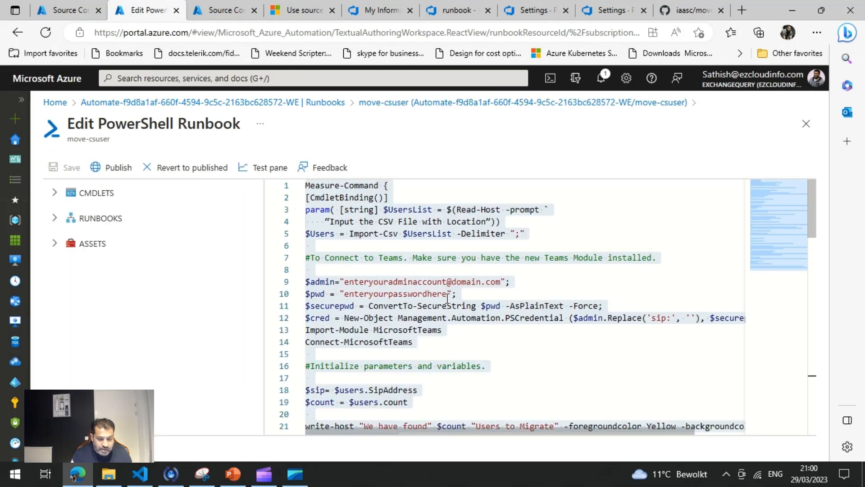
scroll(471, 305, "down", 1)
scroll(471, 305, "up", 1)
scroll(471, 305, "down", 3)
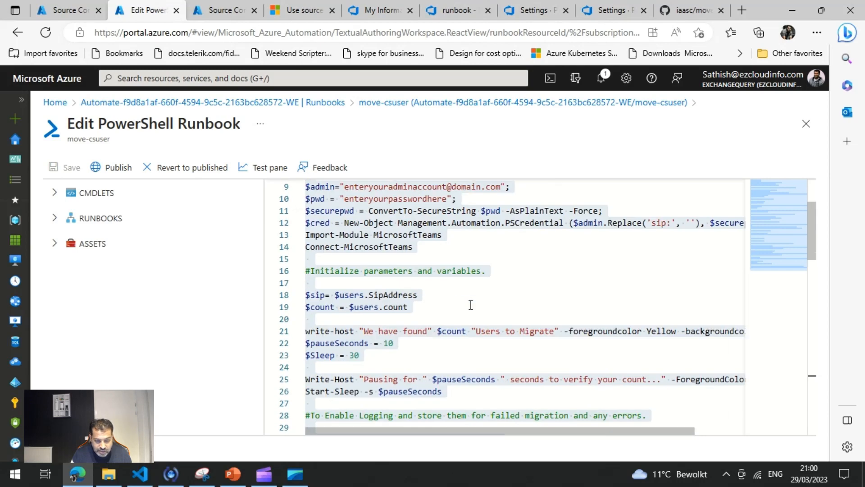
left_click(373, 328)
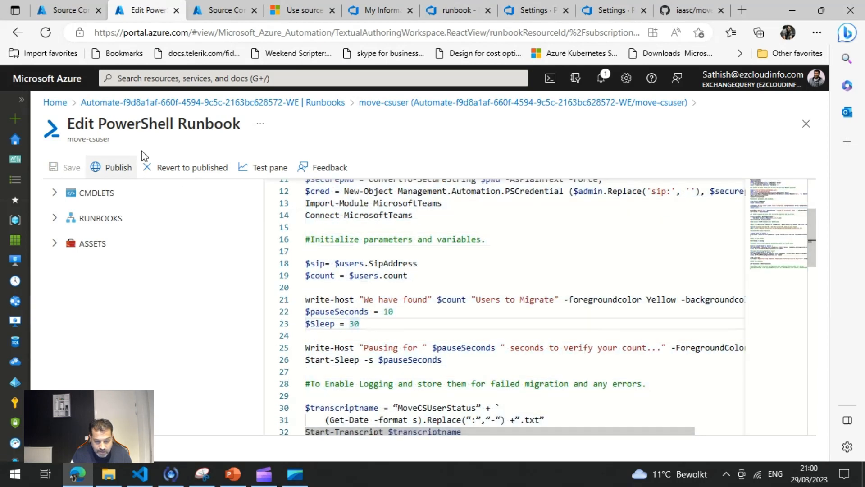
left_click(301, 103)
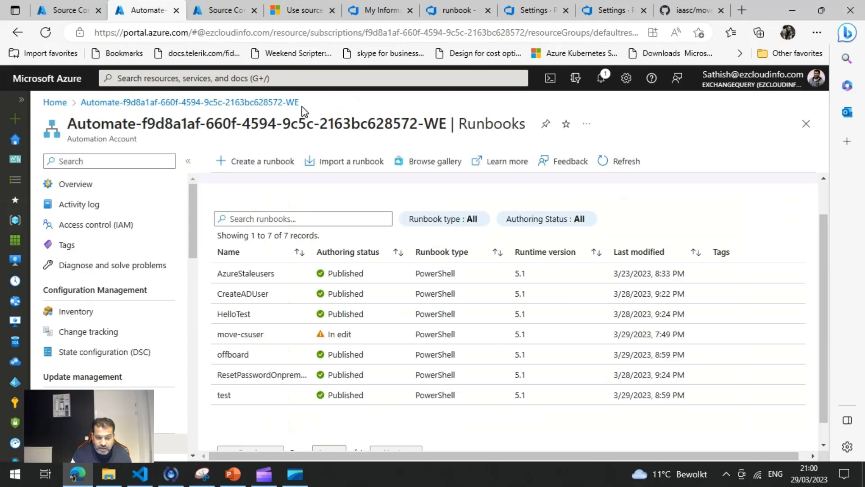
Edit the $Sleep value in move-csuser.ps1 on GitHub and commit directly to master with the description "Updated seconds from 30 to 50"
left_click(687, 10)
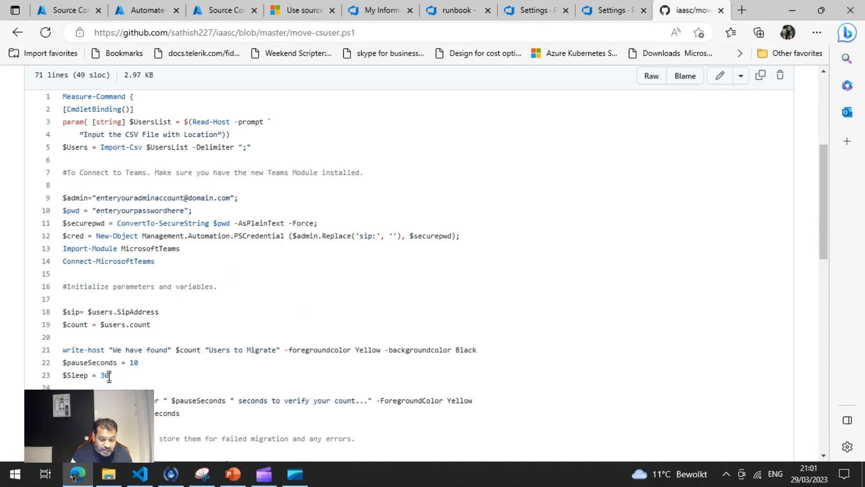
scroll(718, 226, "up", 4)
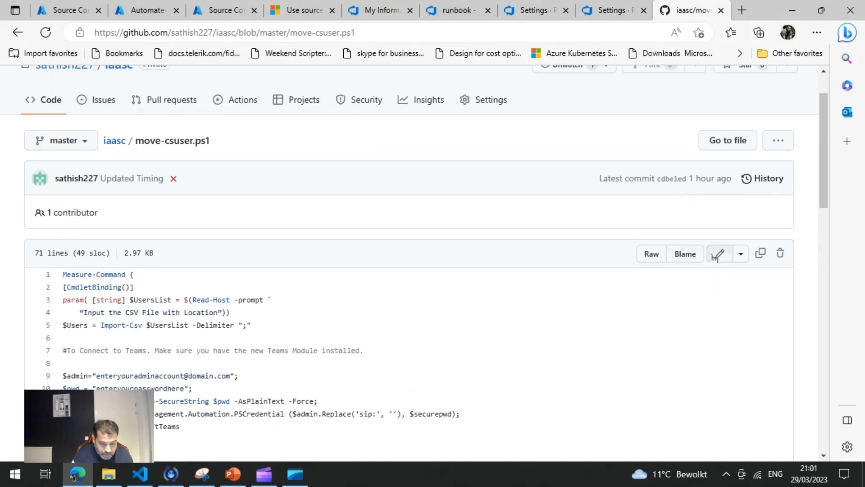
left_click(717, 255)
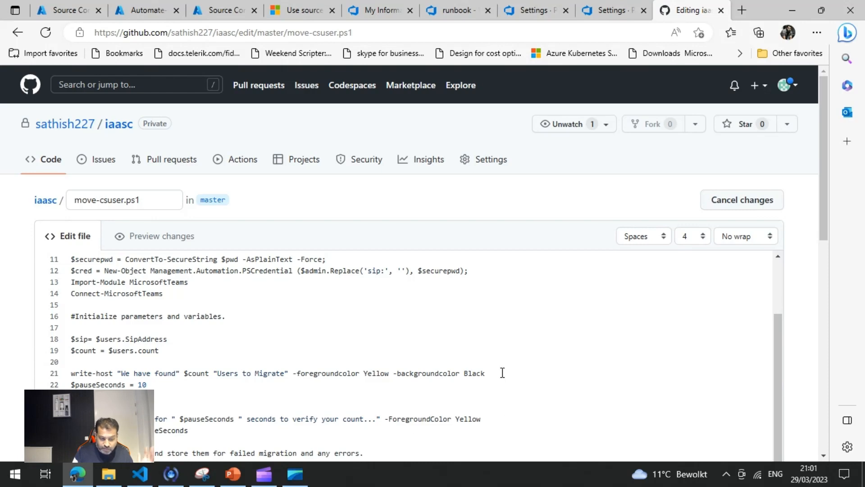
scroll(501, 368, "down", 5)
scroll(796, 302, "down", 10)
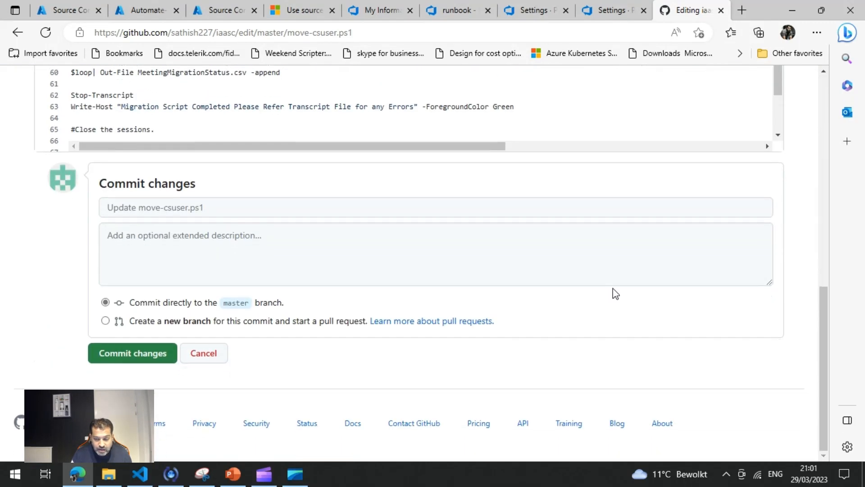
left_click(160, 238)
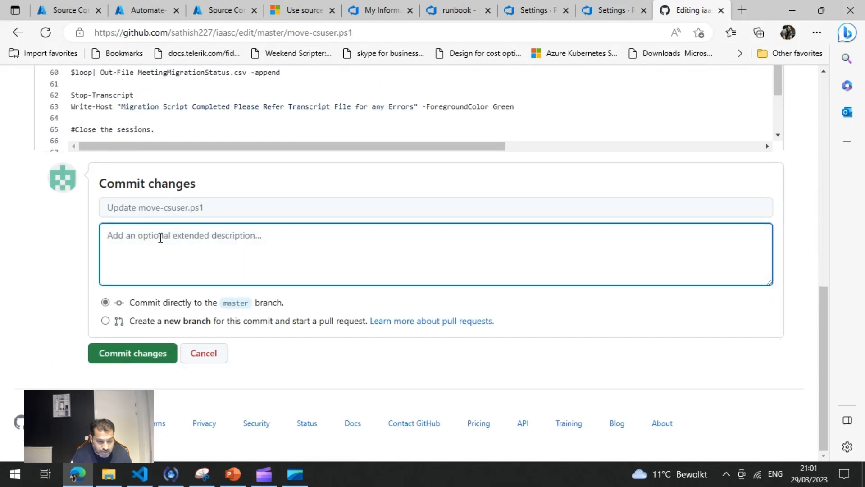
type("Updated seconds from 30 to 50")
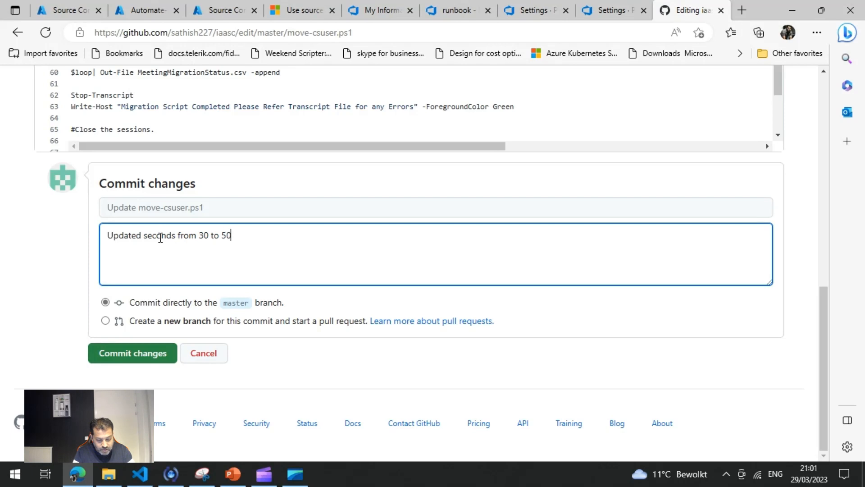
left_click(160, 353)
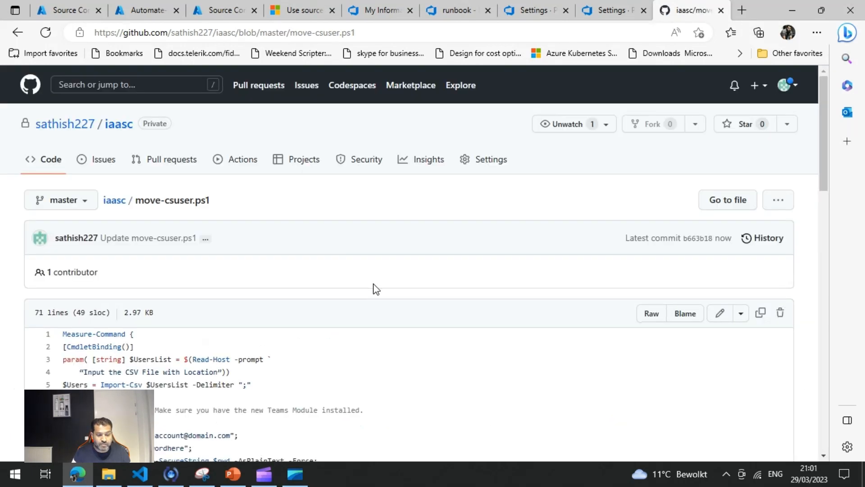
Return to the Azure portal's GitHub source control summary, start a sync, and close the summary
left_click(222, 13)
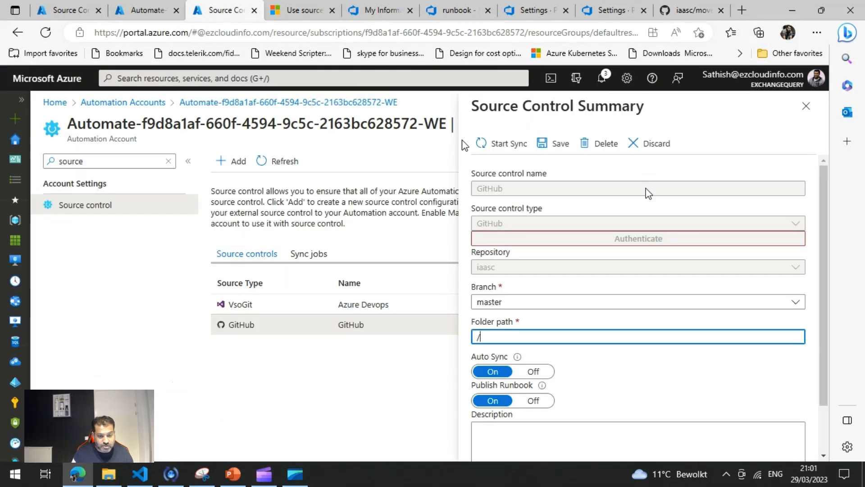
left_click(505, 143)
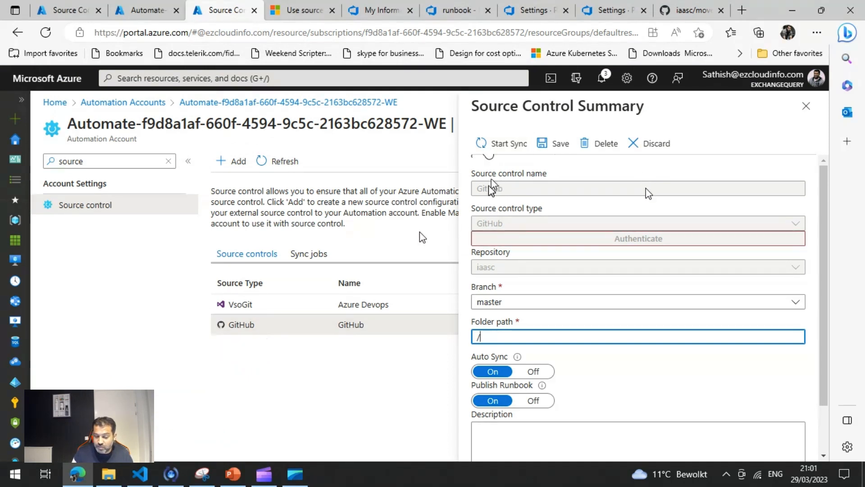
left_click(505, 145)
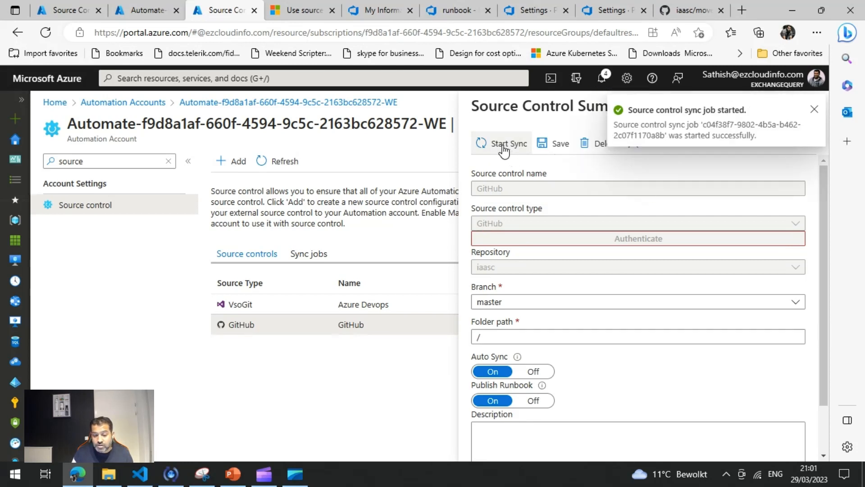
left_click(814, 109)
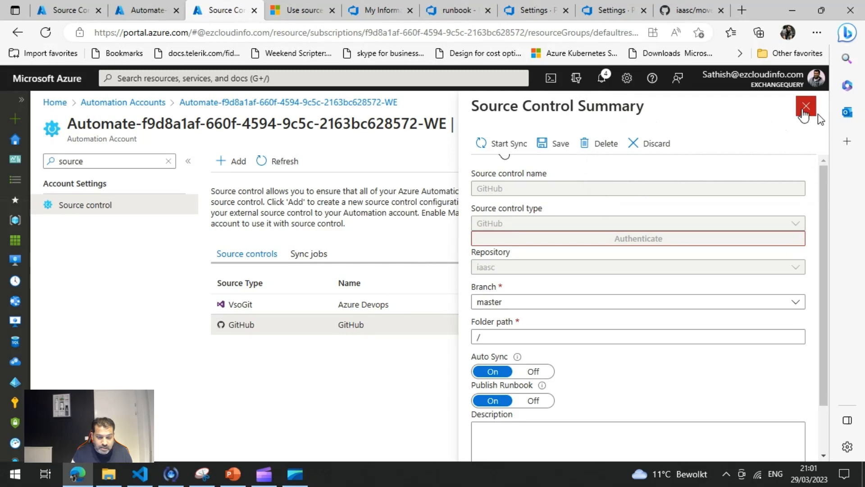
List the GitHub source control's sync jobs and open the summary of the newly queued job
left_click(308, 254)
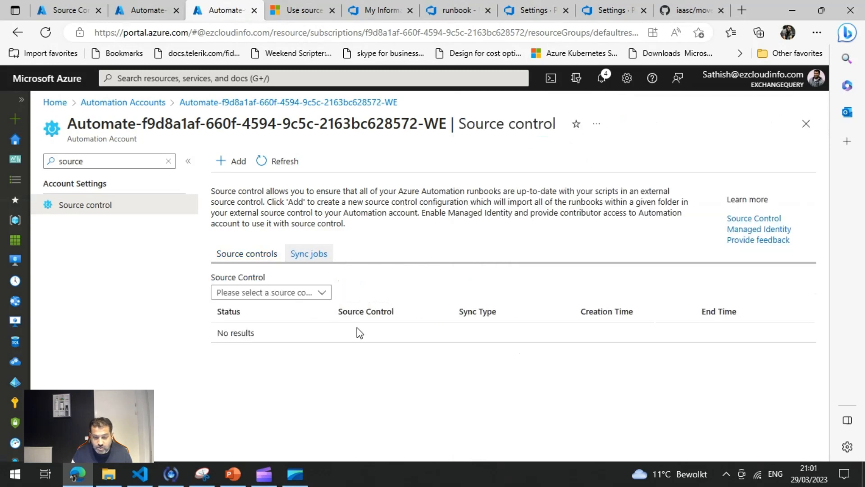
left_click(251, 293)
left_click(251, 328)
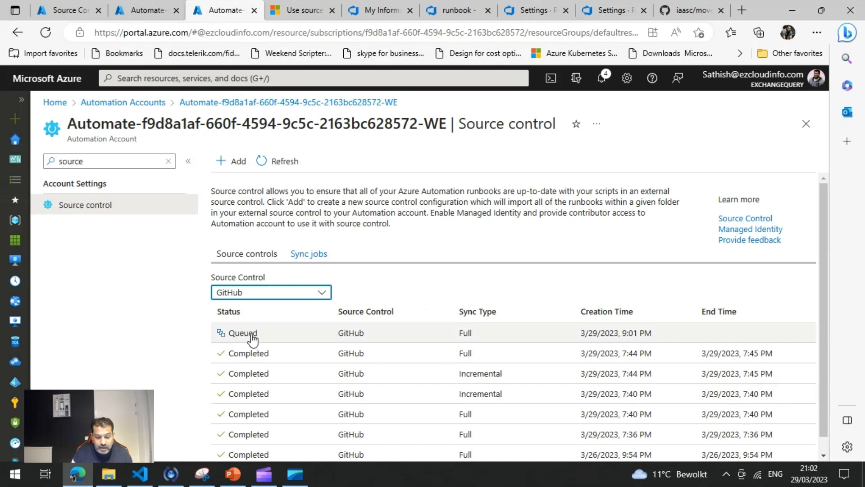
left_click(252, 336)
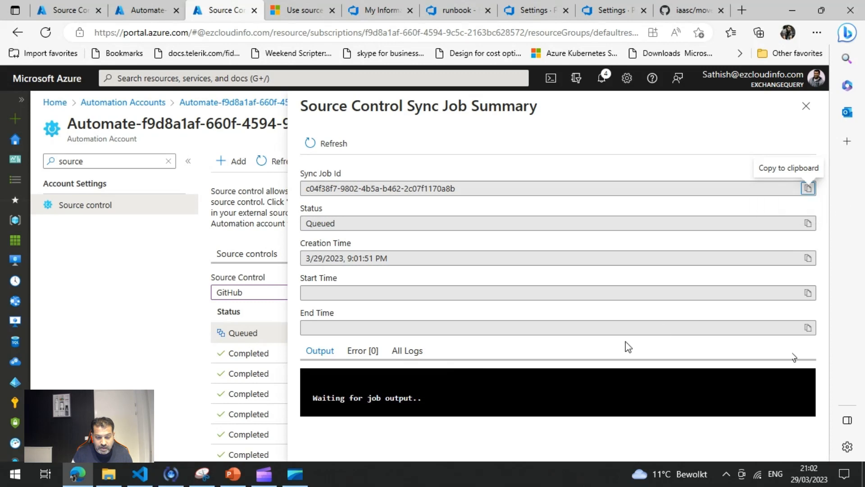
Refresh the queued GitHub sync job's summary repeatedly to check its status and output
left_click(332, 154)
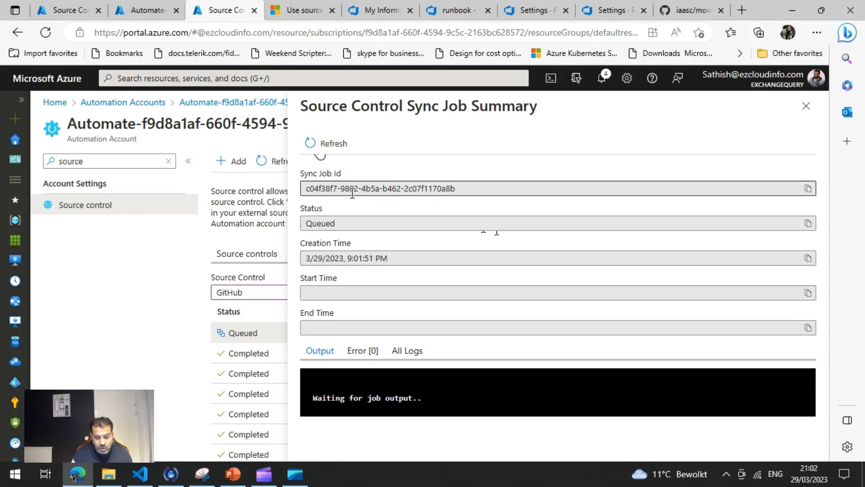
left_click(325, 145)
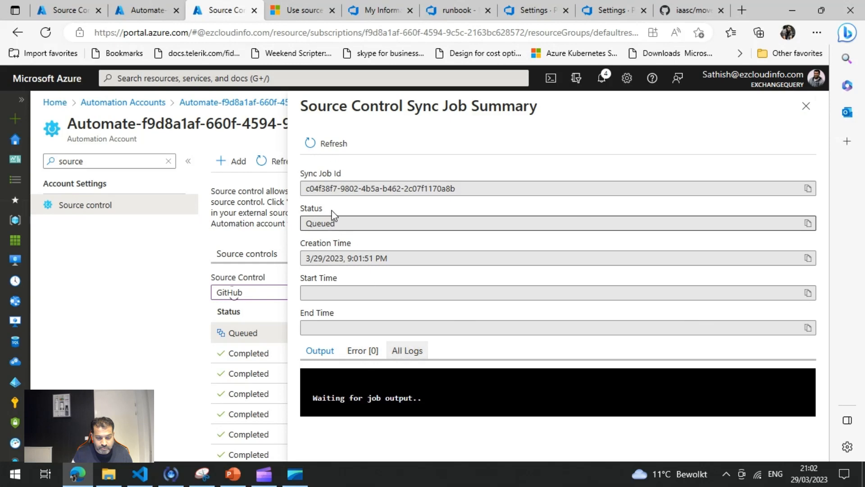
left_click(332, 144)
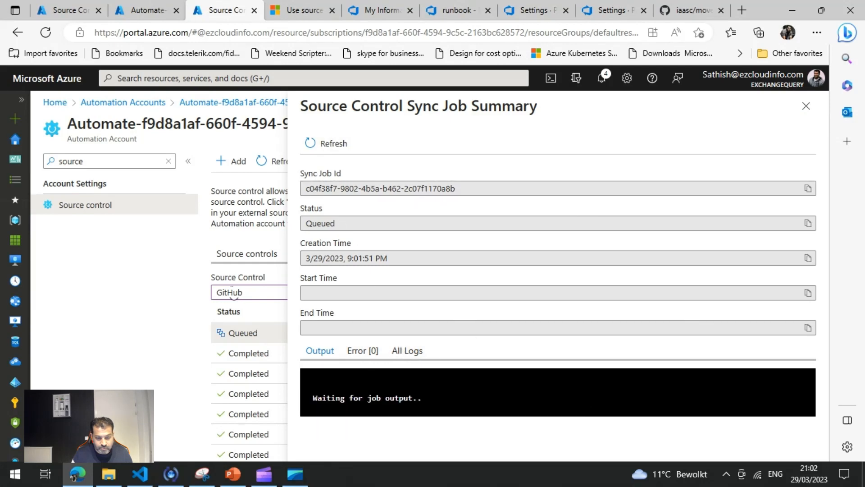
Look over the committed move-csuser.ps1 on GitHub and the Azure runbook list, then return to the GitHub sync job summary
left_click(690, 10)
scroll(468, 309, "down", 7)
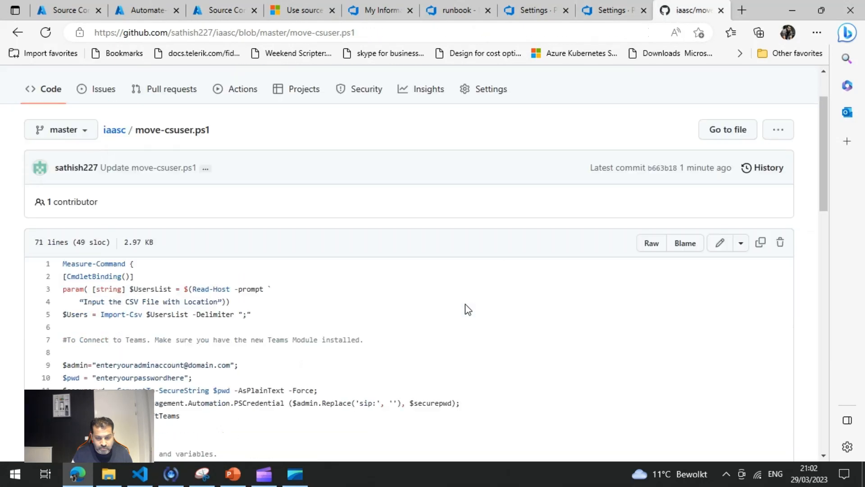
scroll(468, 309, "up", 8)
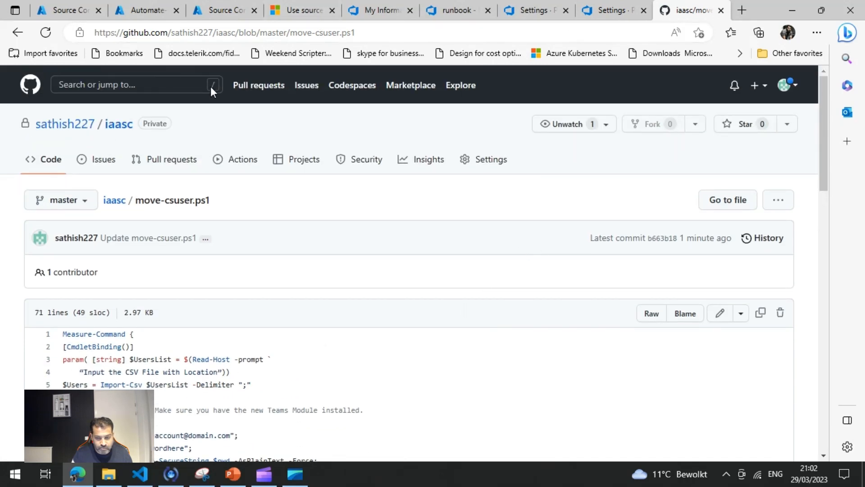
left_click(215, 10)
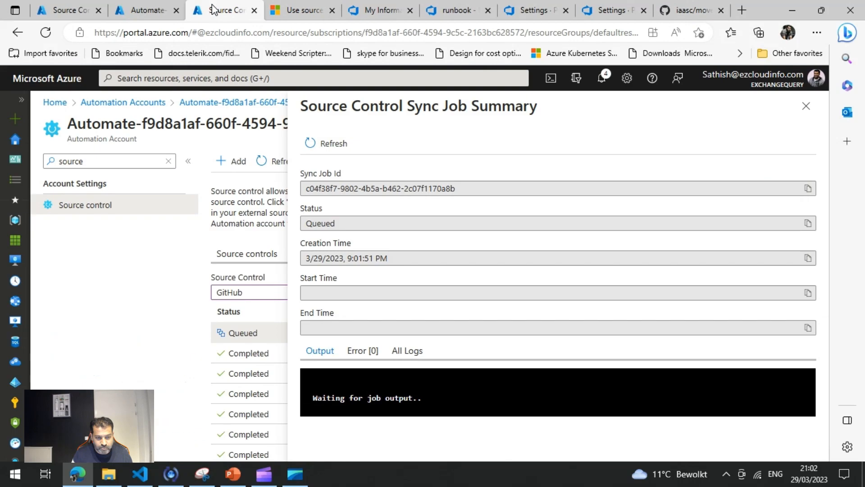
left_click(135, 10)
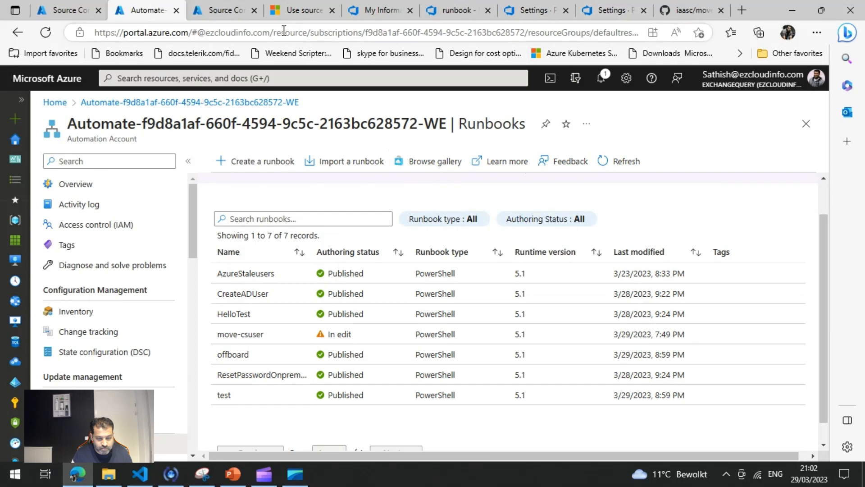
left_click(220, 10)
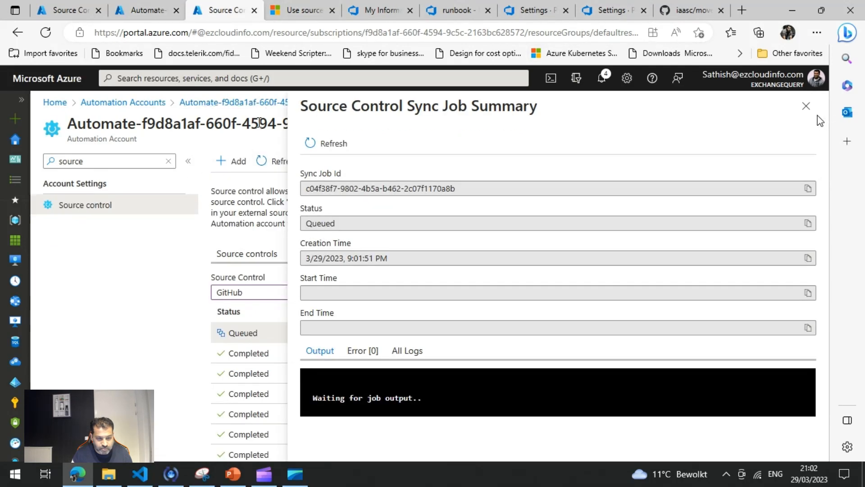
Refresh the GitHub sync job list and recheck the newest job's summary, closing it when done
left_click(806, 106)
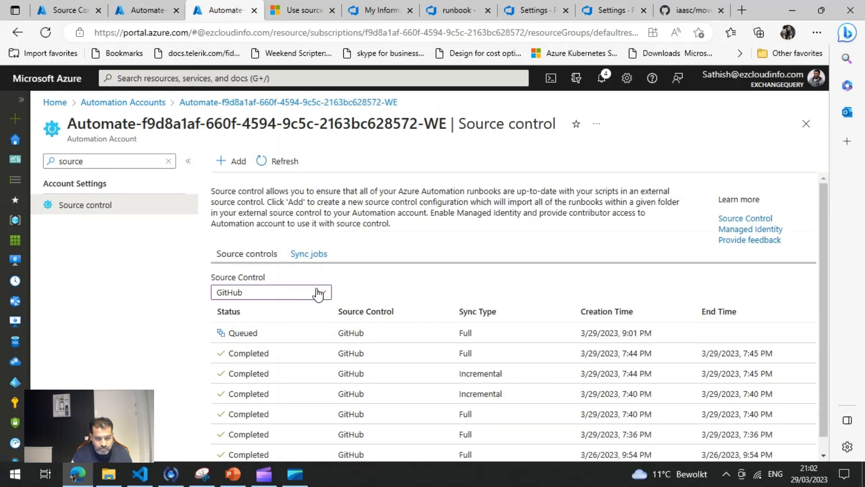
left_click(283, 166)
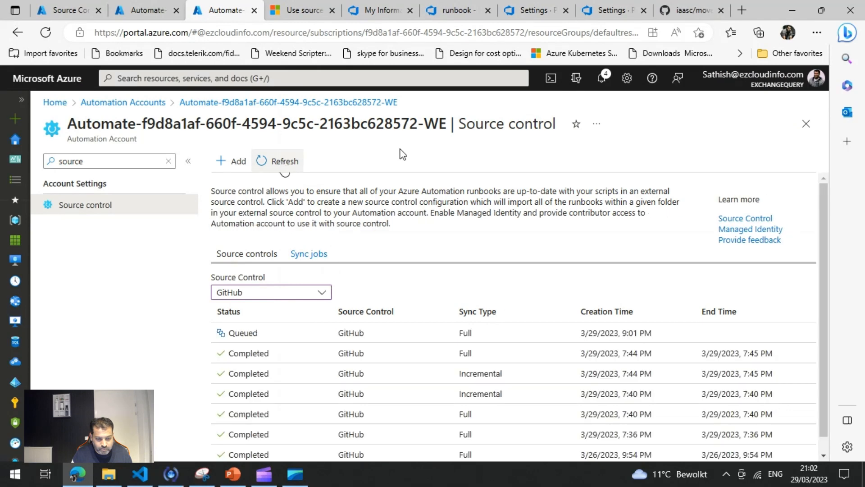
left_click(285, 163)
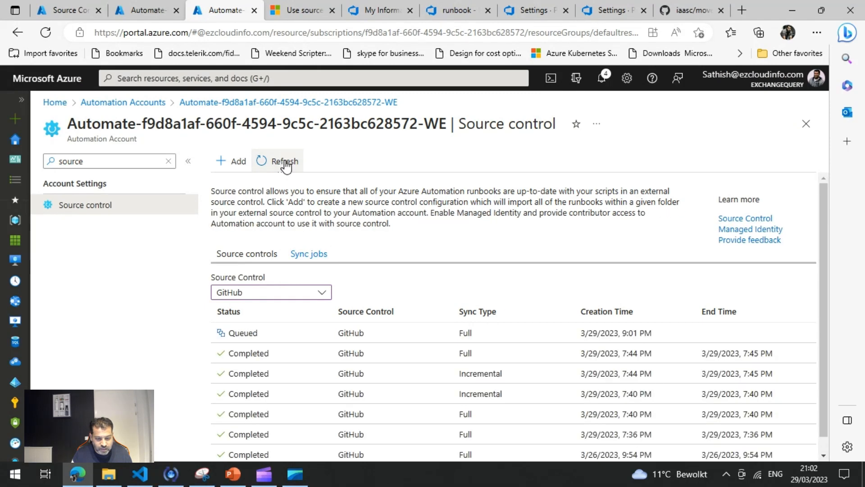
left_click(256, 335)
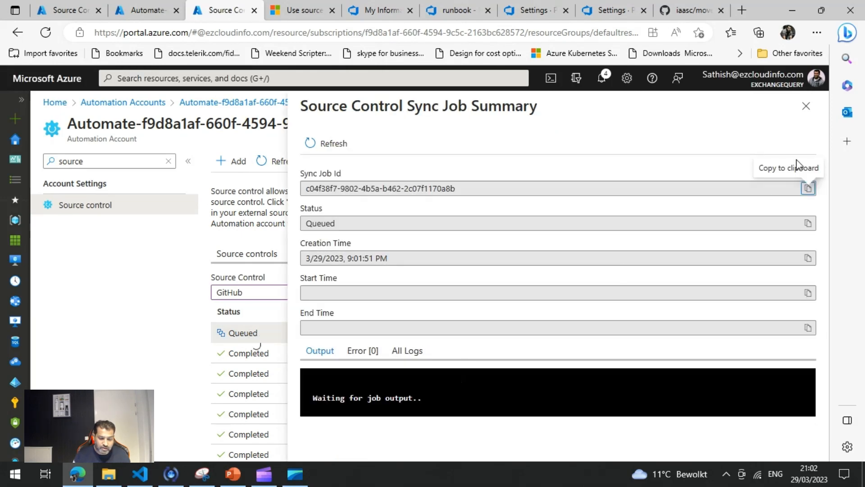
left_click(806, 106)
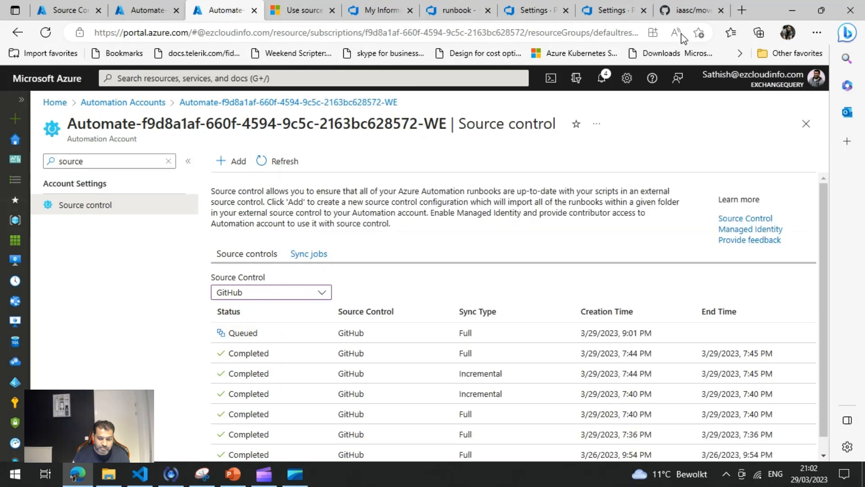
Look through move-csuser.ps1 on GitHub and check its last commit in the iaasc repository's file list
left_click(690, 10)
scroll(543, 287, "down", 10)
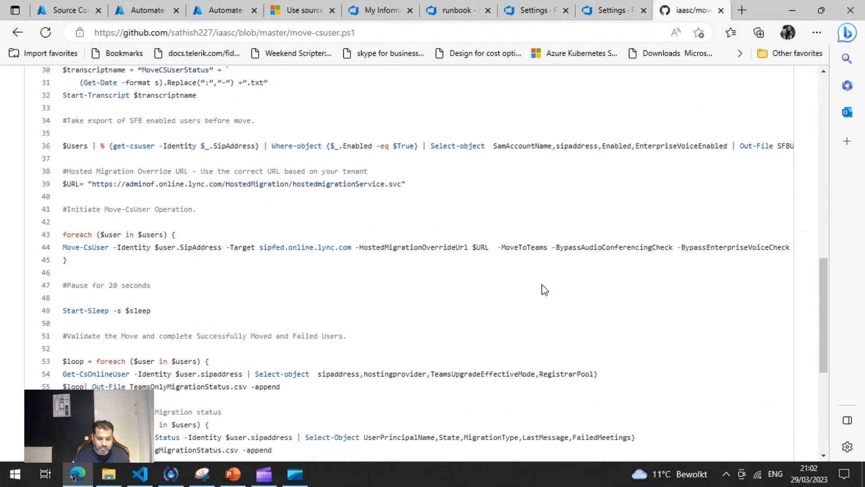
scroll(545, 290, "down", 5)
scroll(545, 289, "up", 18)
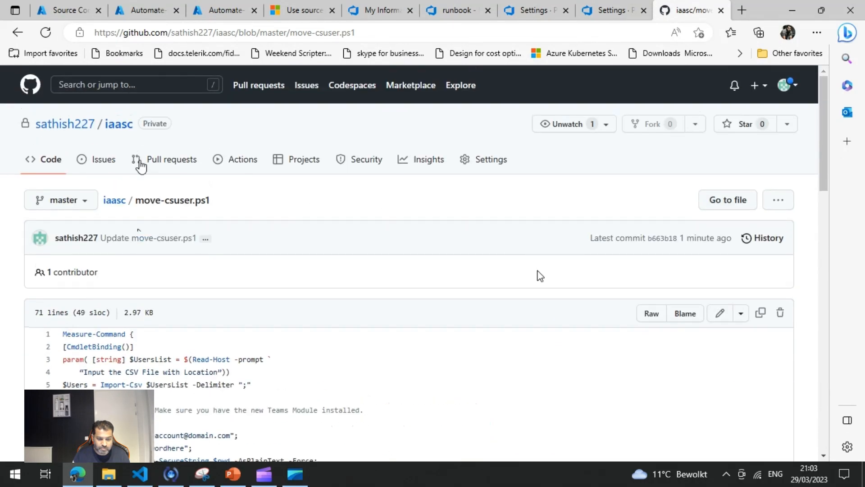
left_click(119, 127)
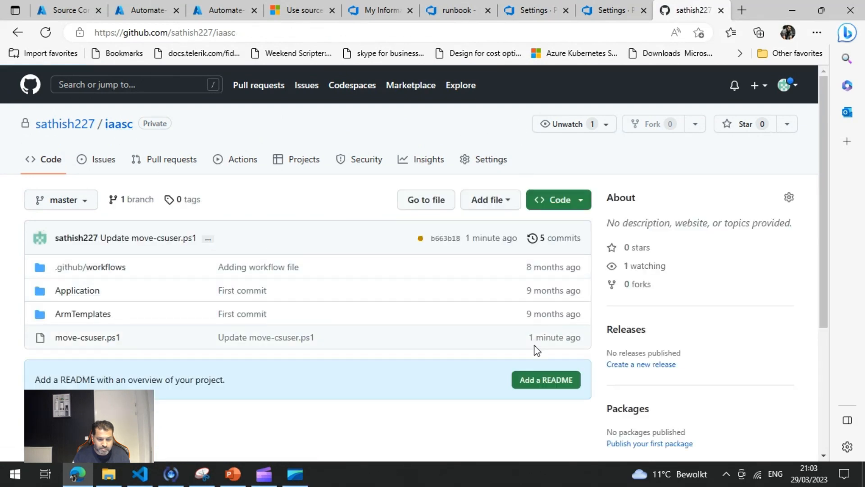
Return to the Azure sync job list, refresh it, and inspect the newest GitHub job's errors, logs and output before closing the summary
left_click(215, 18)
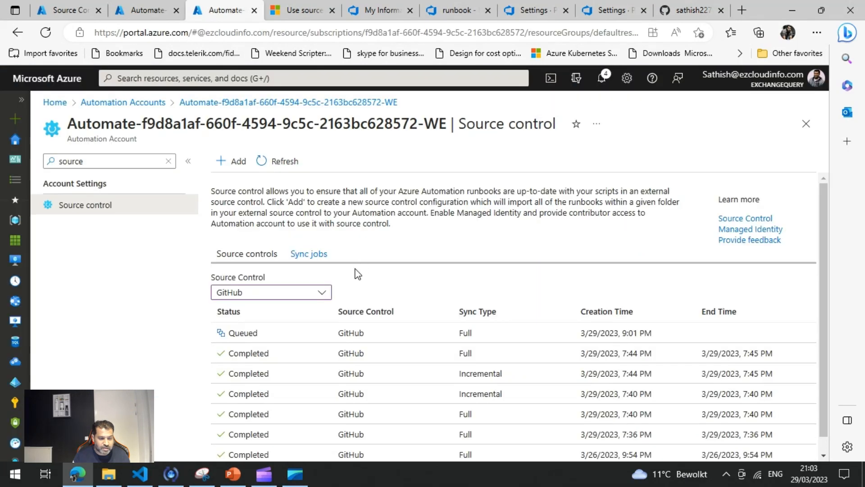
left_click(290, 167)
left_click(289, 172)
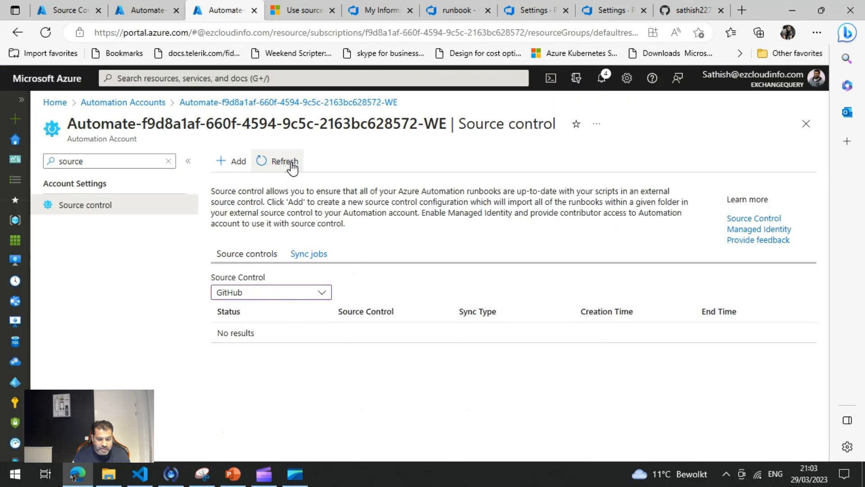
left_click(260, 337)
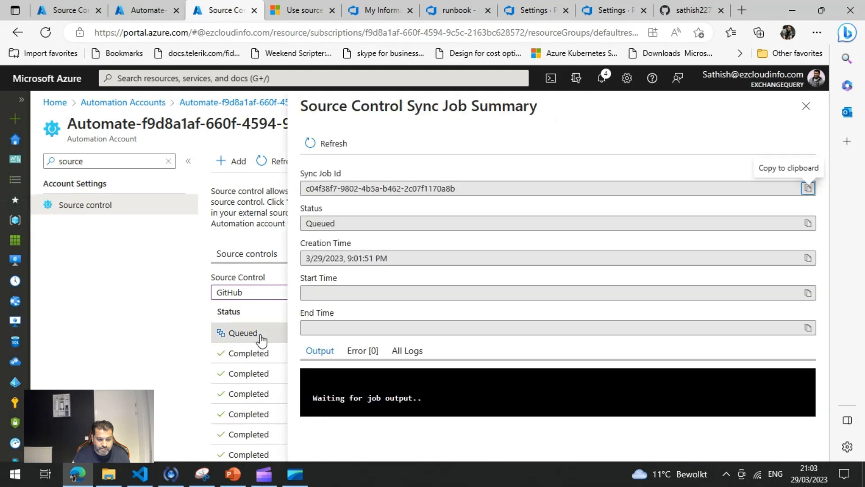
left_click(371, 351)
left_click(409, 351)
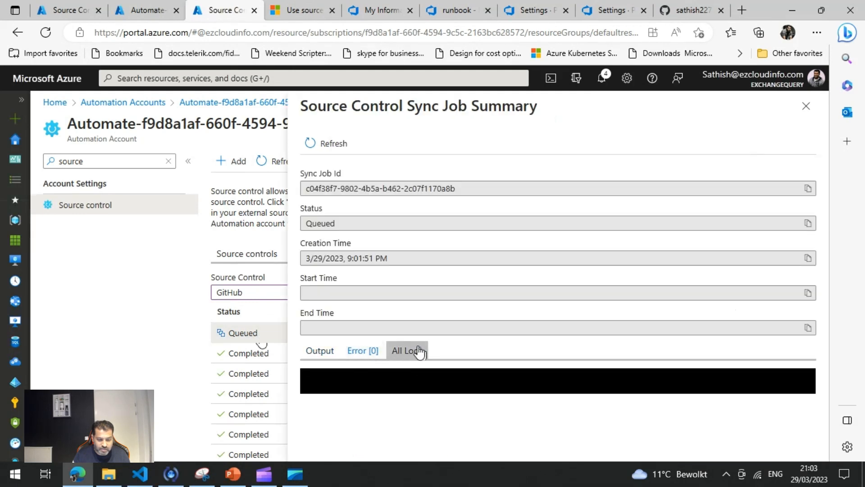
left_click(320, 351)
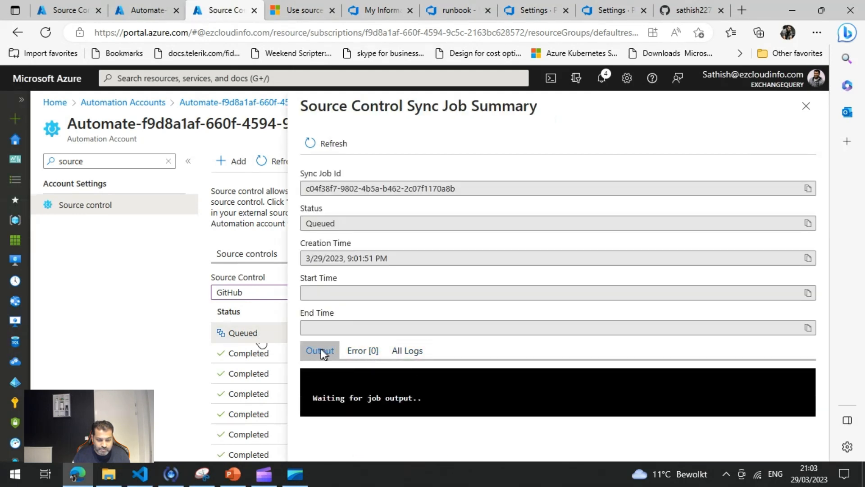
left_click(807, 106)
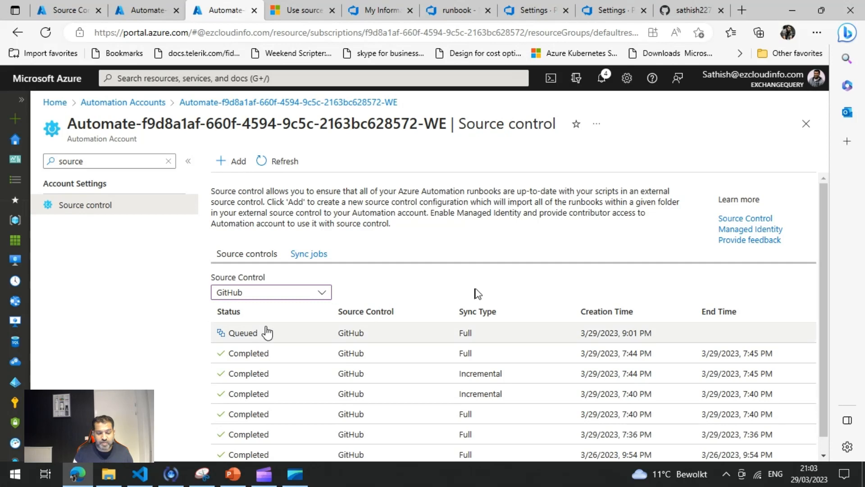
Revert the move-csuser runbook to its published version from the runbook editor and return to the runbook list
left_click(139, 16)
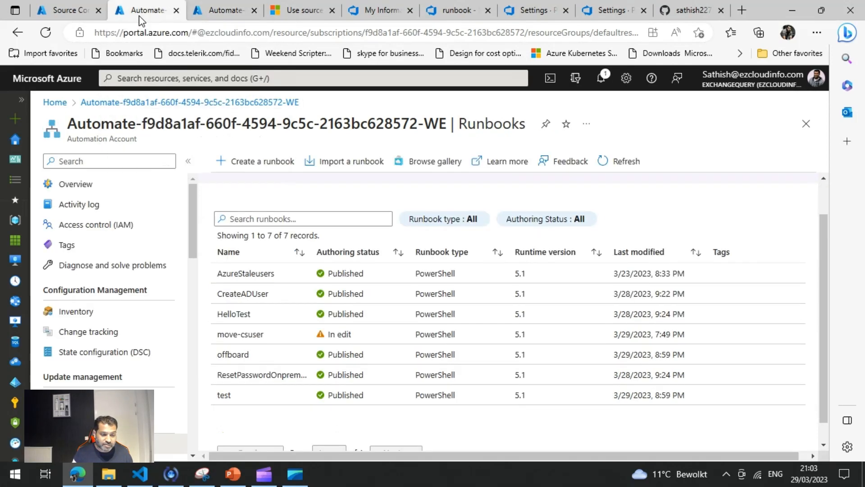
left_click(283, 343)
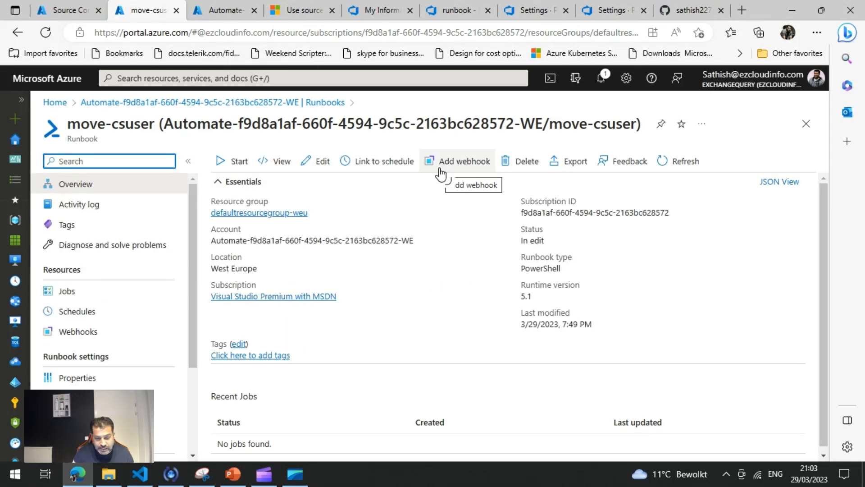
left_click(311, 161)
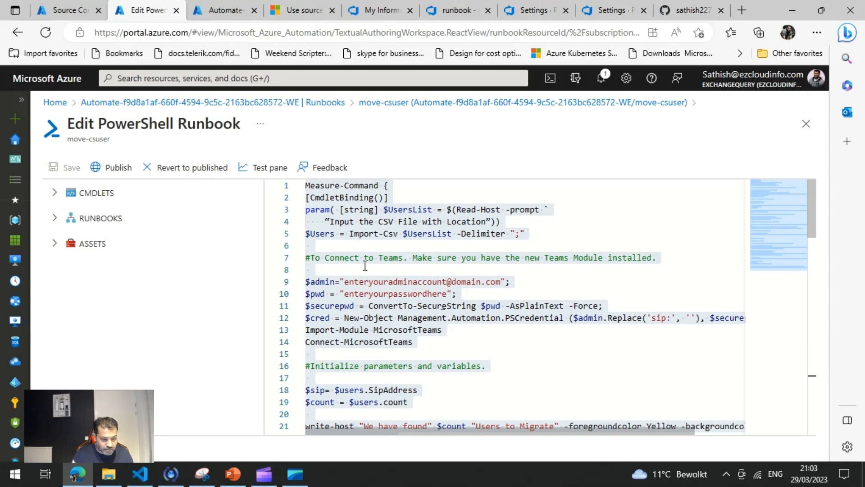
scroll(447, 308, "down", 3)
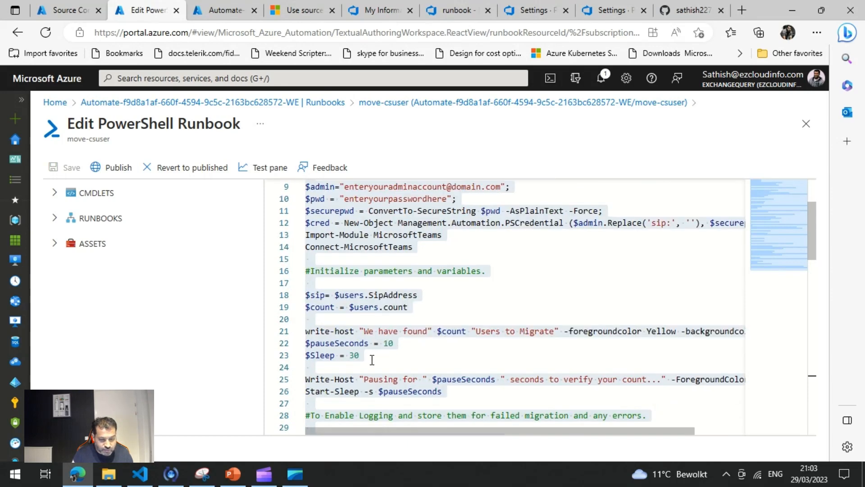
left_click(202, 174)
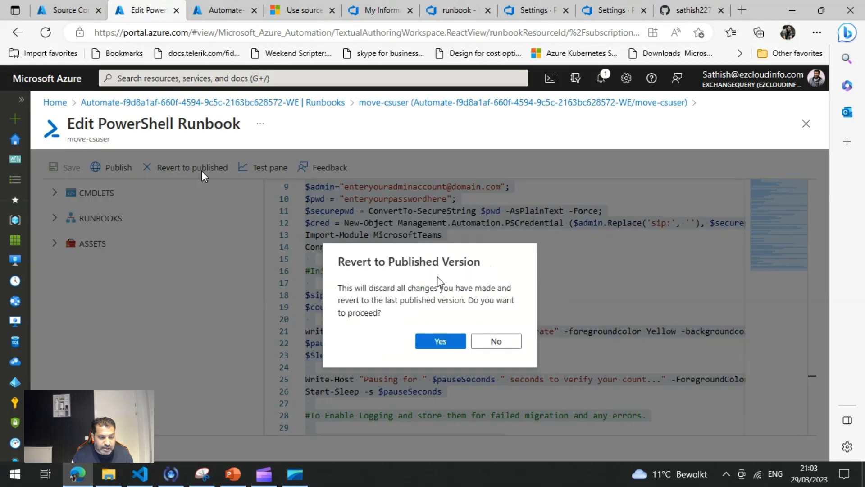
left_click(439, 342)
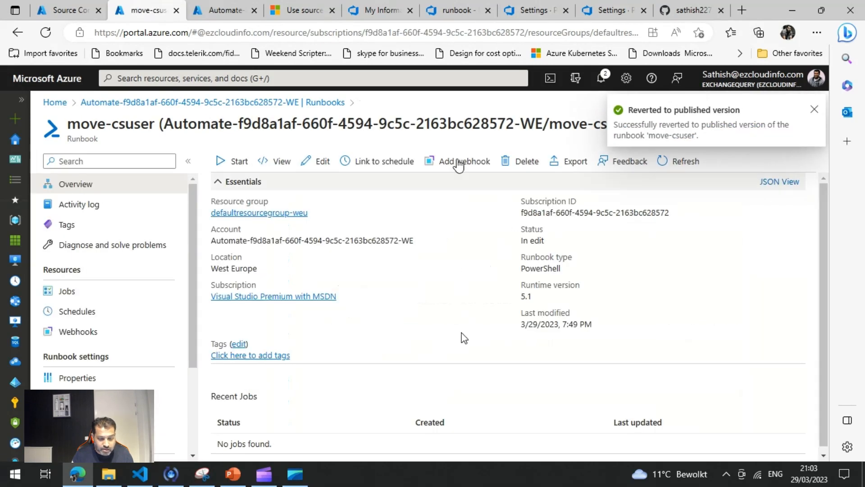
left_click(243, 109)
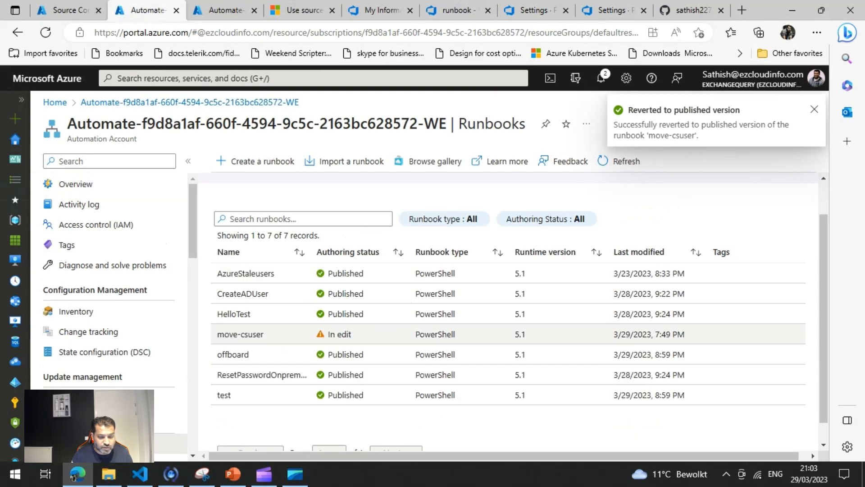
Reopen the queued GitHub sync job's summary, and publish the move-csuser runbook from its editor before returning to the runbook list
left_click(235, 11)
left_click(271, 334)
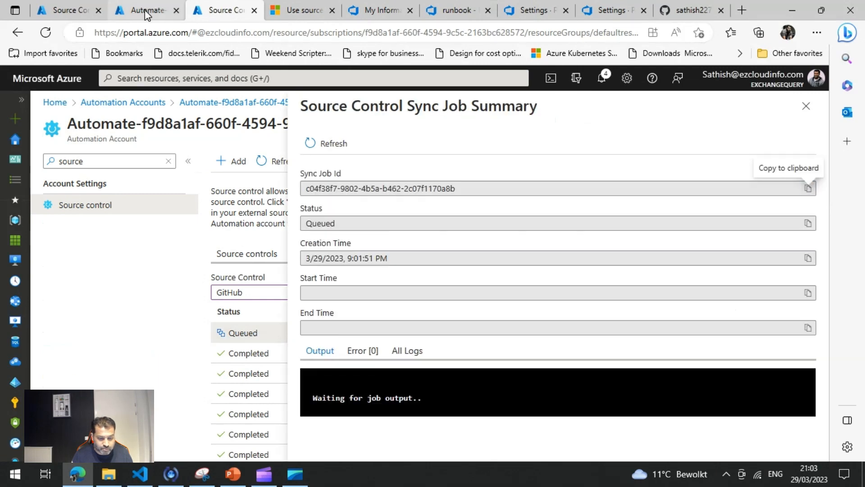
left_click(147, 11)
left_click(260, 335)
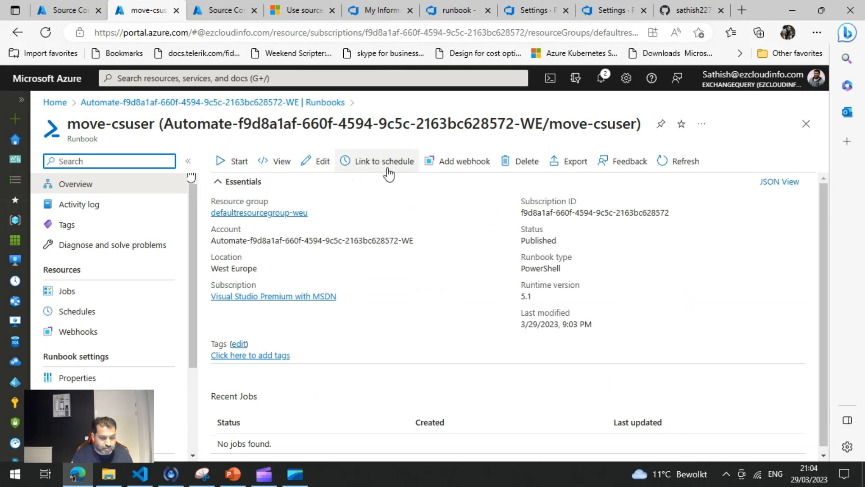
left_click(324, 163)
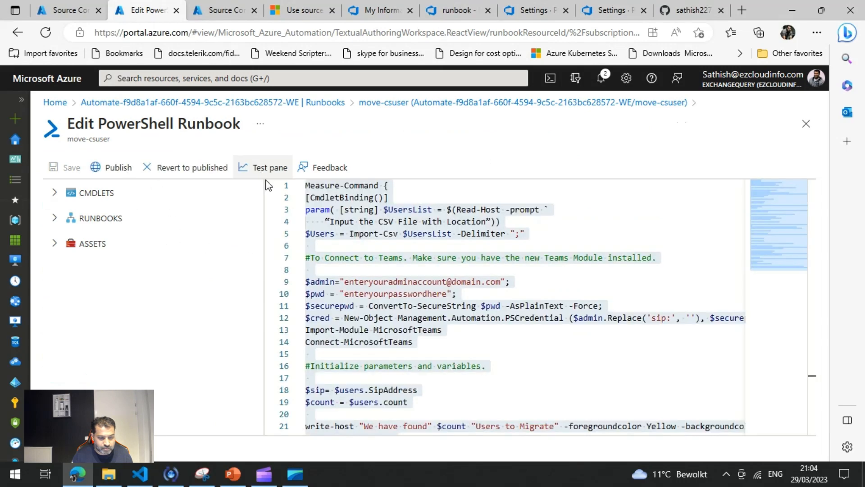
left_click(114, 169)
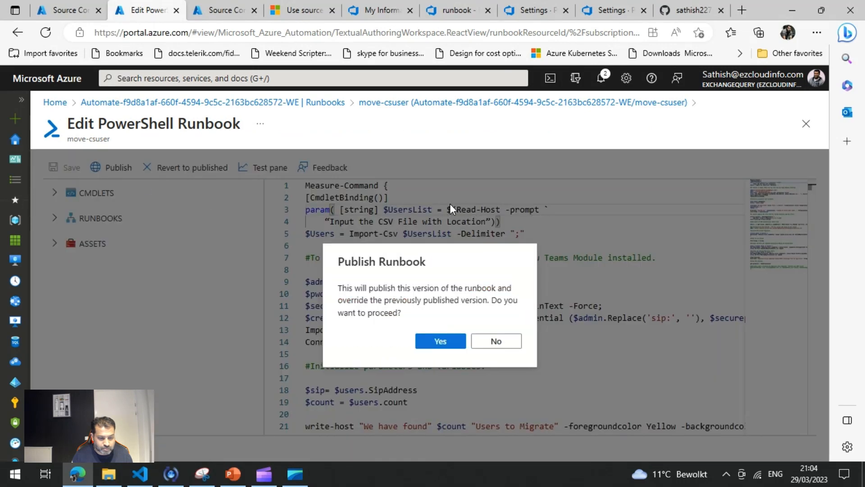
left_click(441, 341)
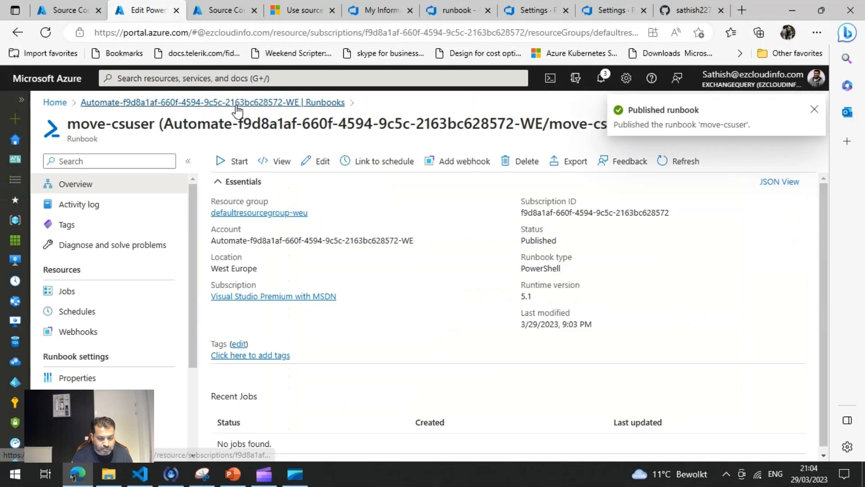
left_click(238, 110)
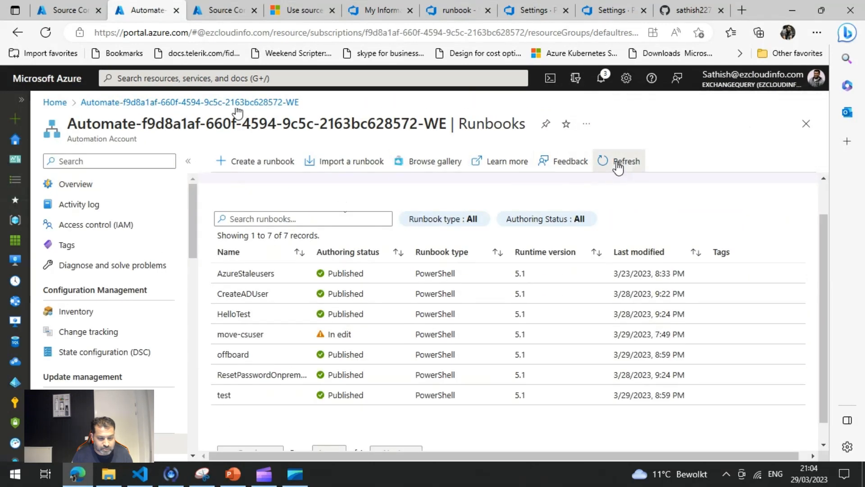
Refresh the GitHub sync job summary and read through its output to check which files were synced
left_click(251, 16)
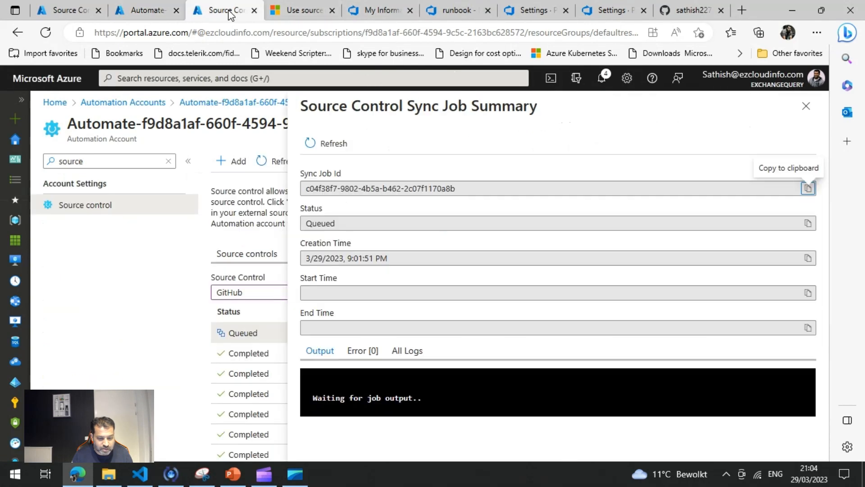
left_click(328, 144)
scroll(755, 285, "down", 1)
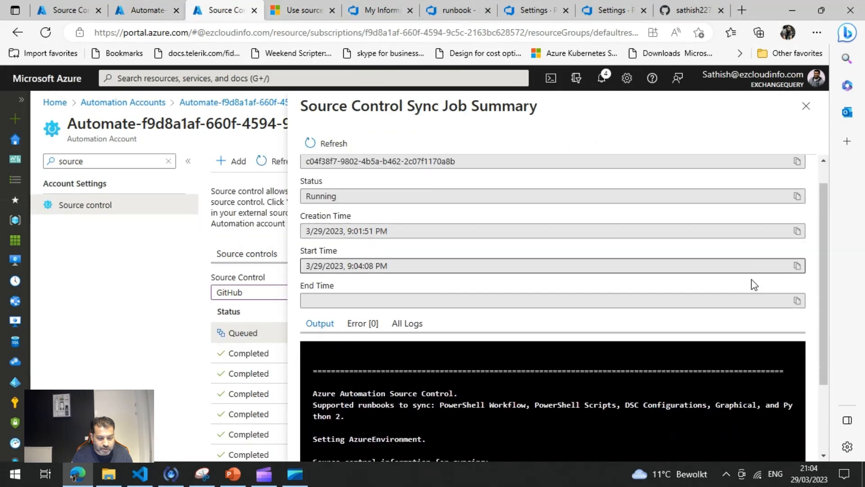
scroll(739, 287, "down", 2)
scroll(584, 313, "down", 1)
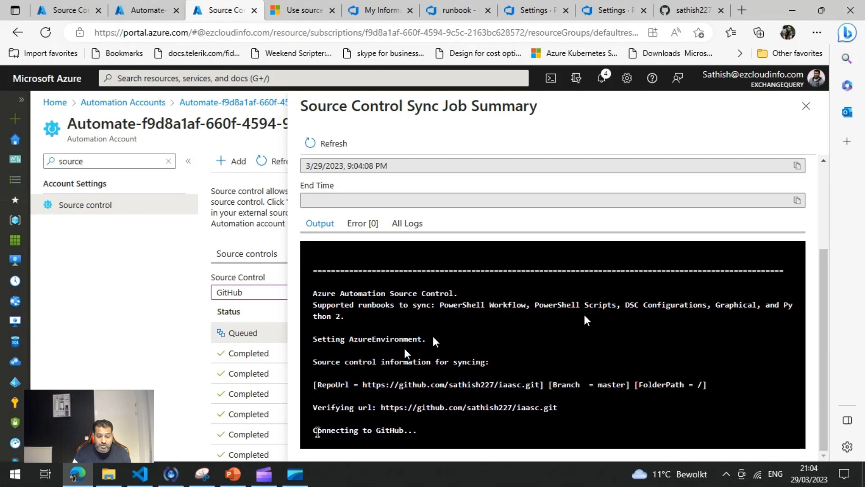
left_click(328, 145)
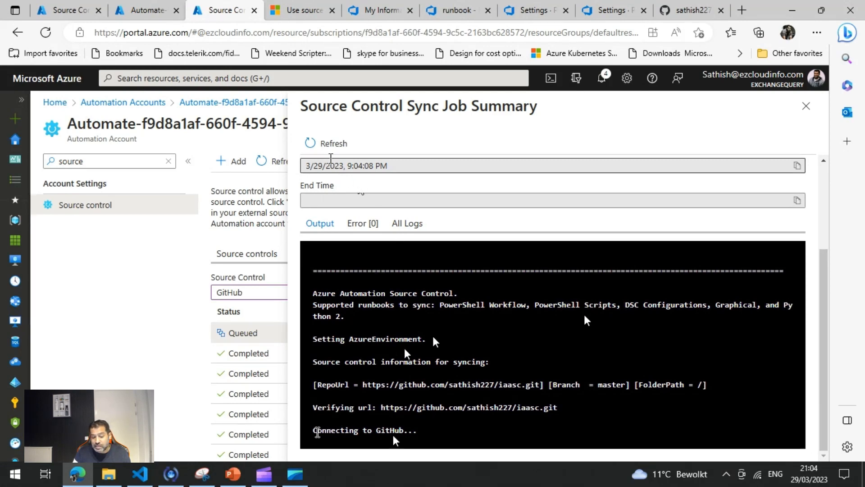
scroll(557, 401, "down", 5)
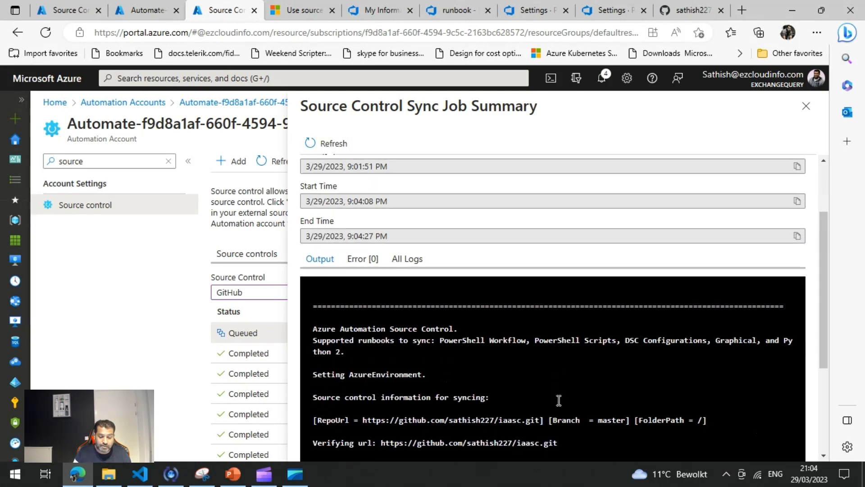
scroll(541, 400, "down", 1)
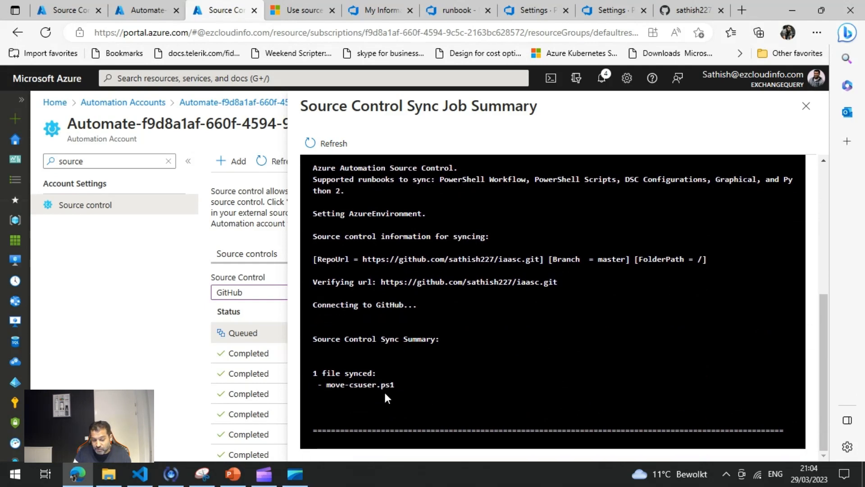
Switch to the automation account's runbook list and refresh it to check the move-csuser runbook's status and modification time
left_click(147, 18)
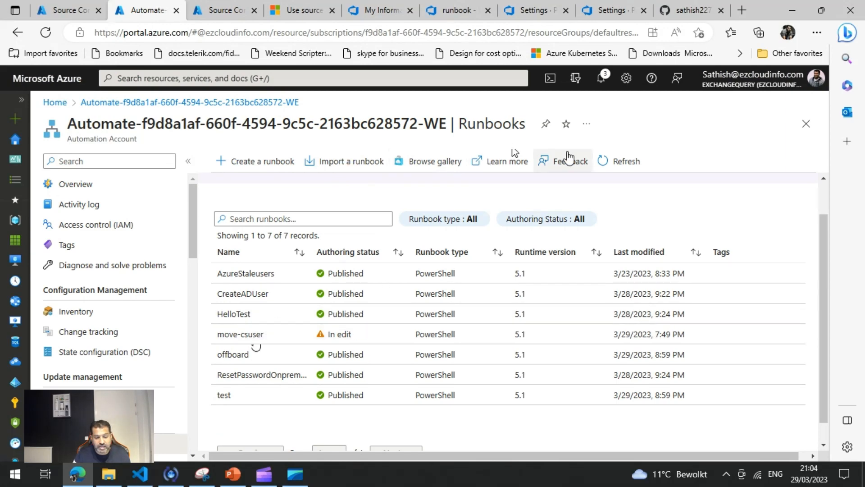
left_click(625, 164)
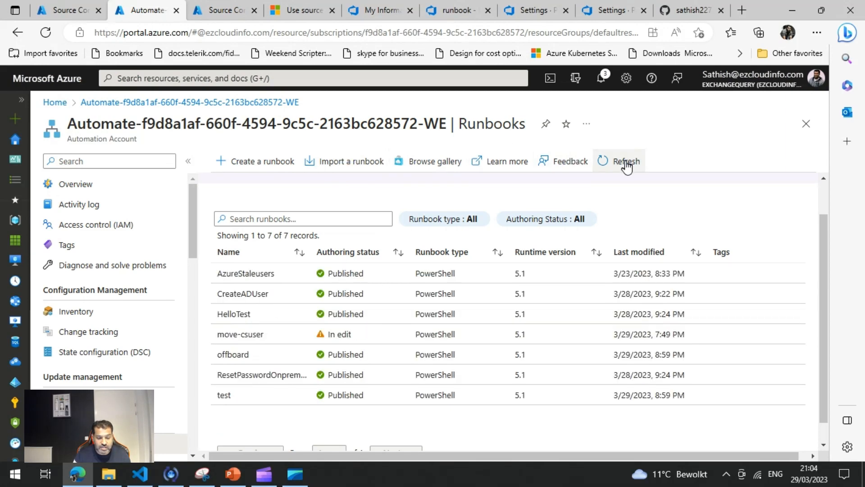
Open the published source of the move-csuser runbook and check the $Sleep line for the synced change
left_click(247, 334)
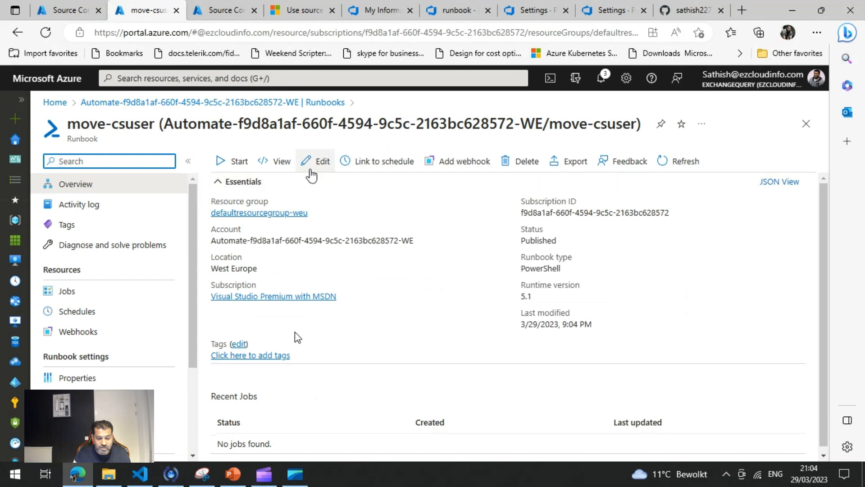
left_click(279, 163)
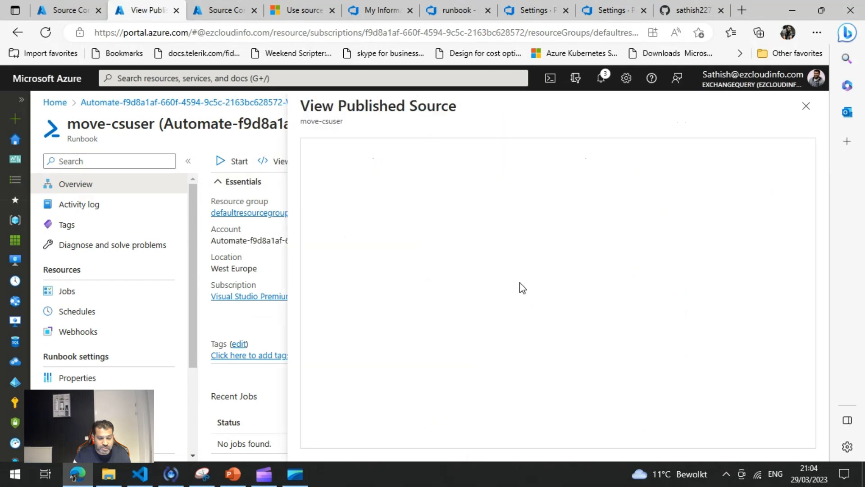
left_click(404, 264)
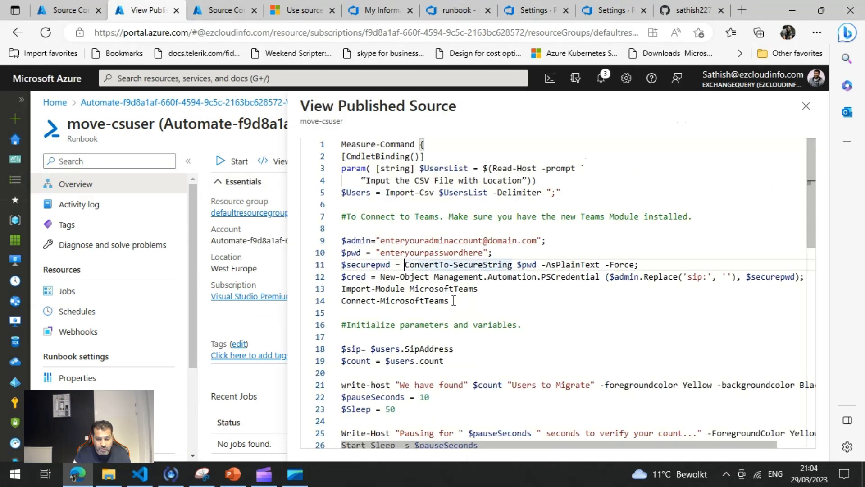
scroll(456, 288, "down", 1)
left_click_drag(396, 381, 344, 380)
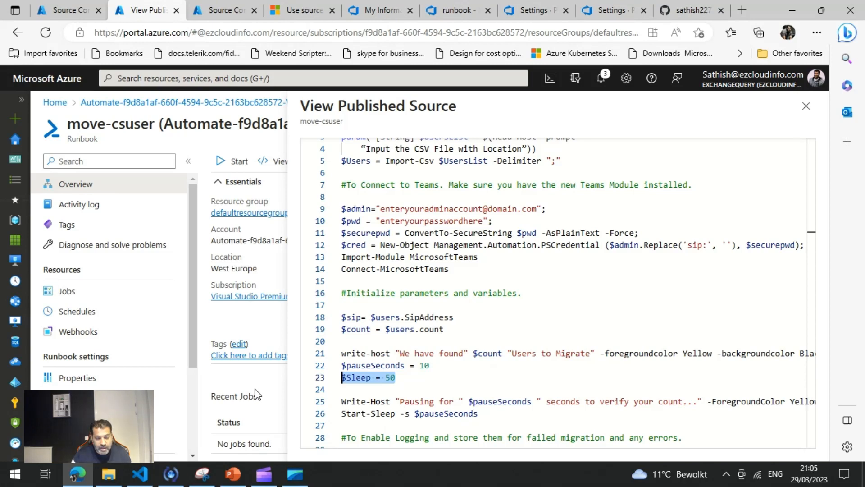
Switch to Visual Studio Code and display the list of installed extensions
left_click(149, 481)
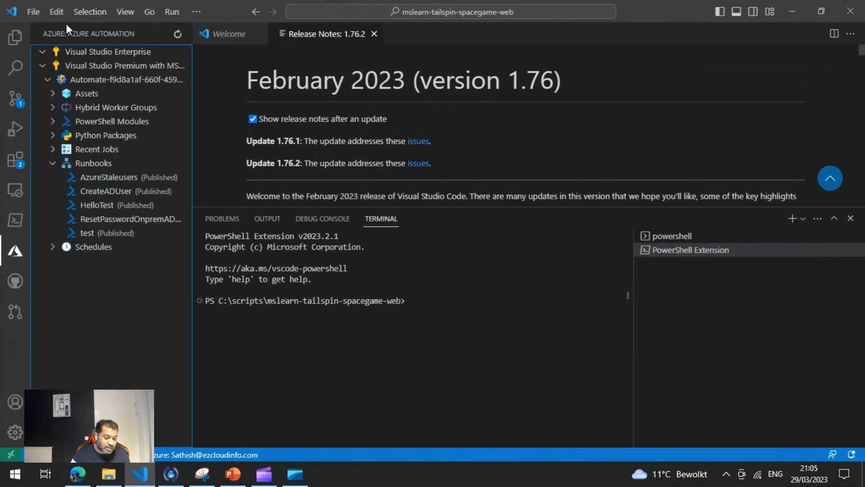
left_click(127, 12)
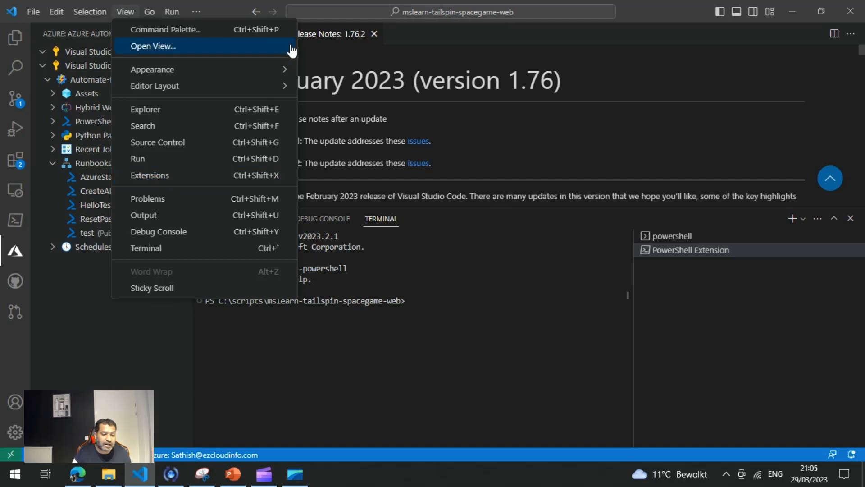
left_click(160, 179)
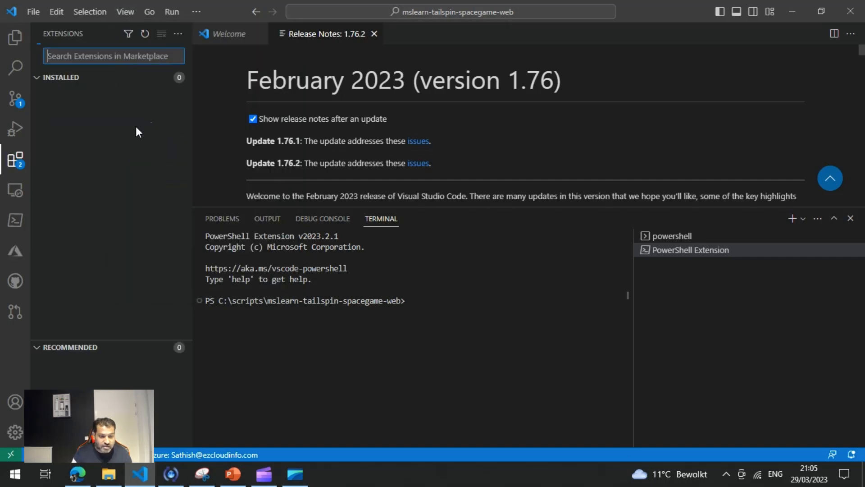
left_click(39, 79)
left_click(41, 80)
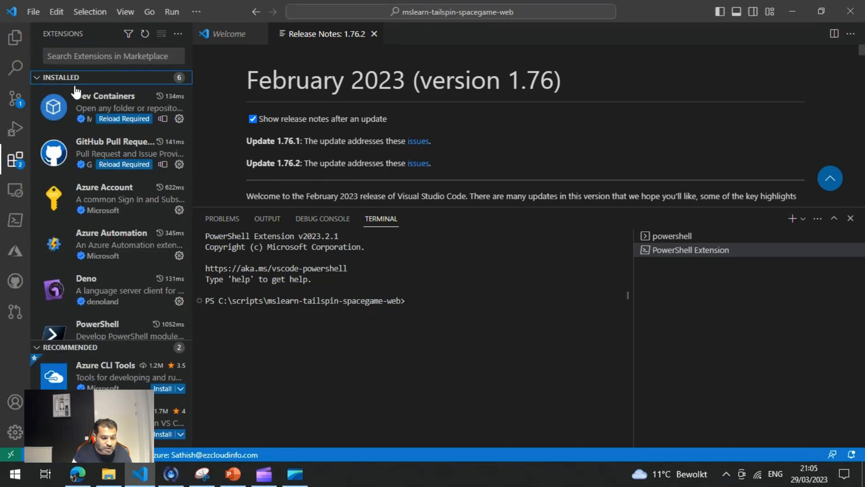
Search the extension marketplace for "azure automation" to locate the Azure Automation extension
left_click(88, 54)
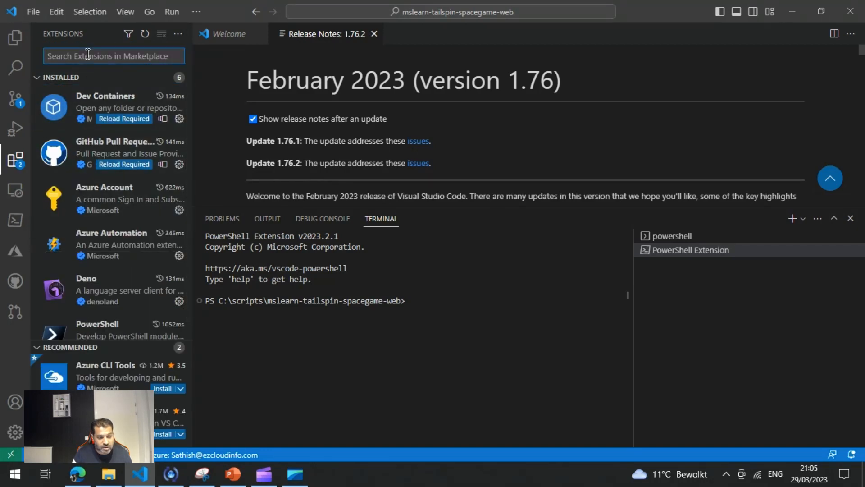
type("azure au")
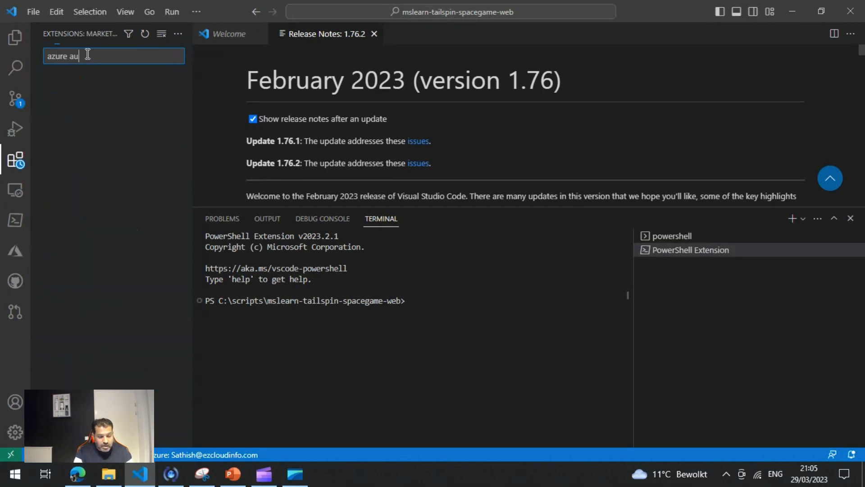
type("toma")
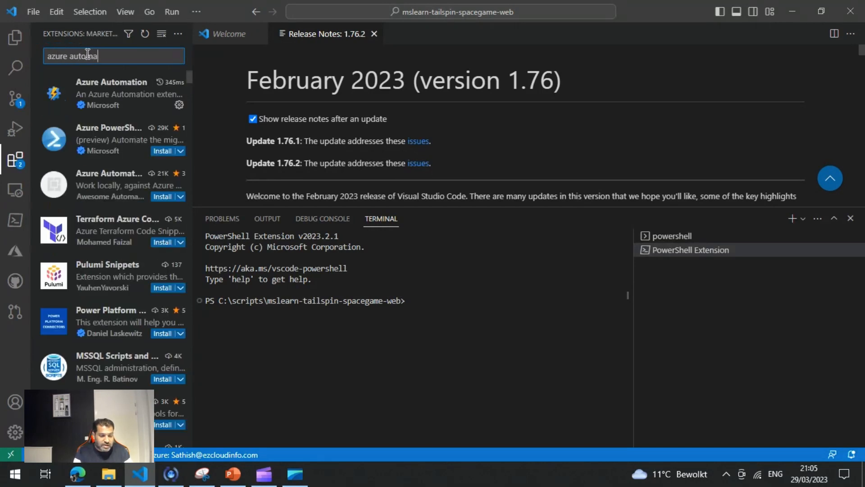
type("tion")
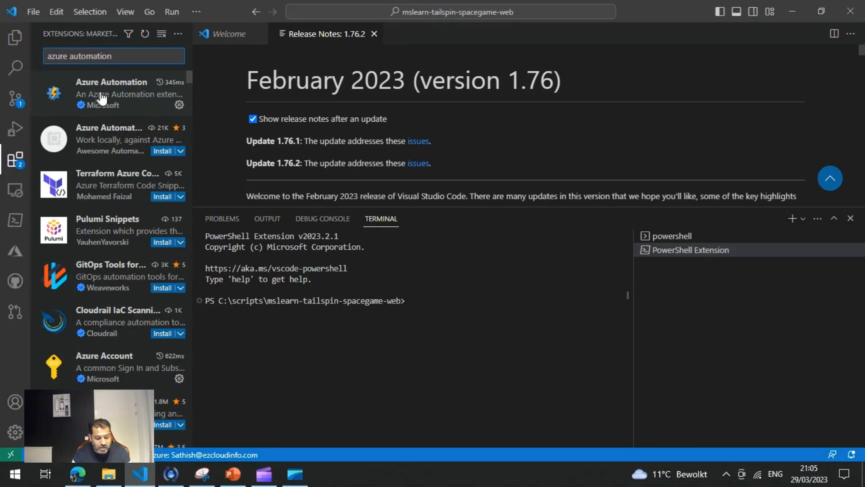
Review the available Azure commands and the actions offered for the CreateADUser and AzureStaleusers runbooks in the Azure Automation view
key("ctrl+shift+p")
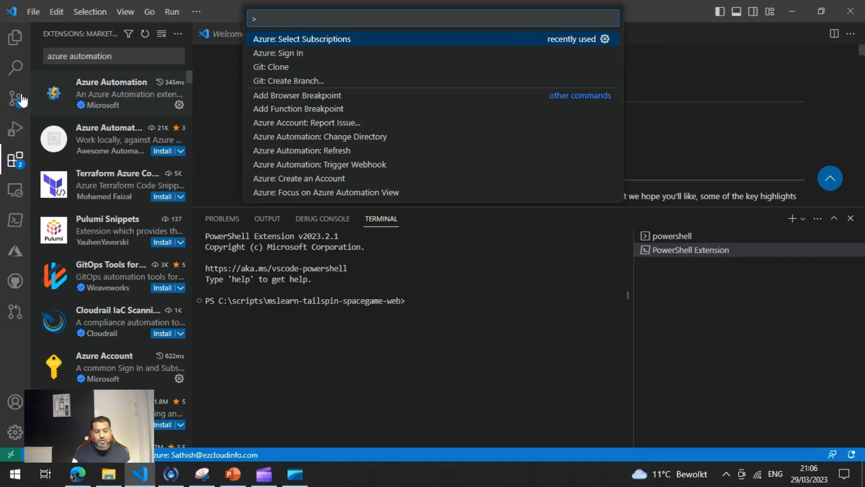
left_click(16, 255)
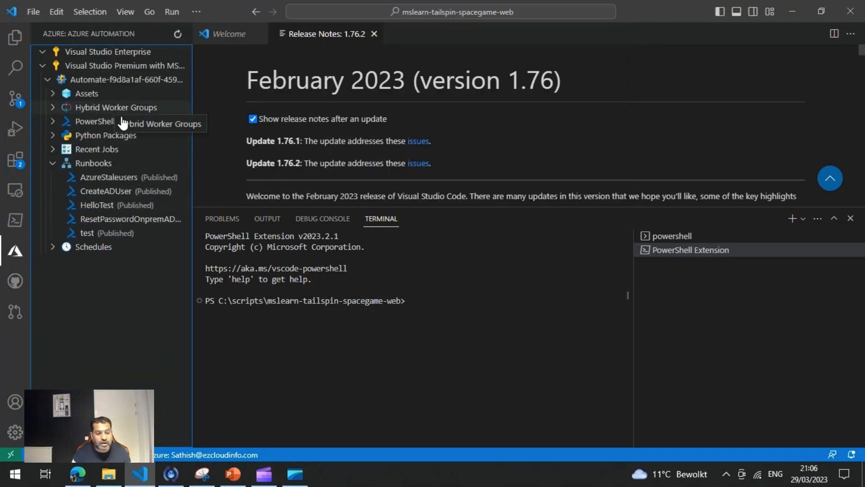
right_click(119, 192)
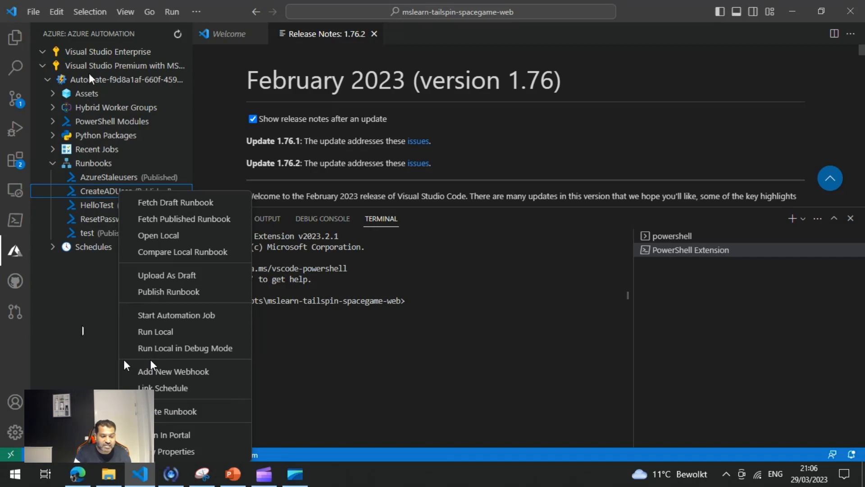
left_click(86, 338)
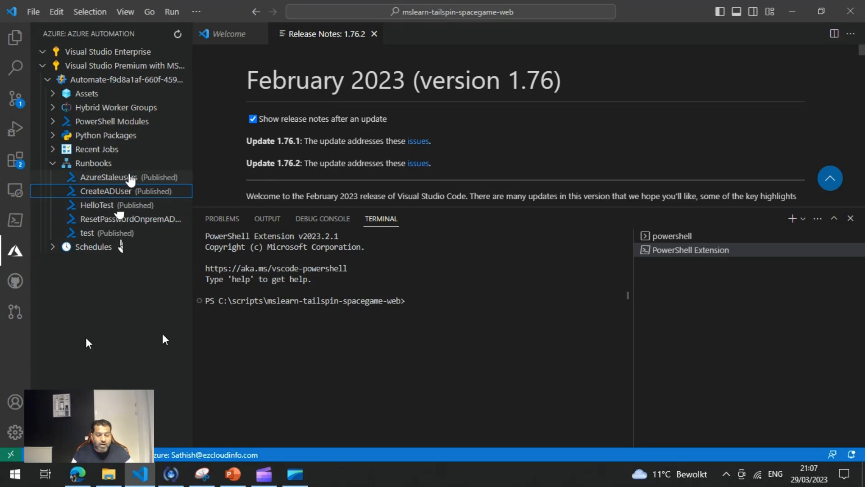
right_click(129, 178)
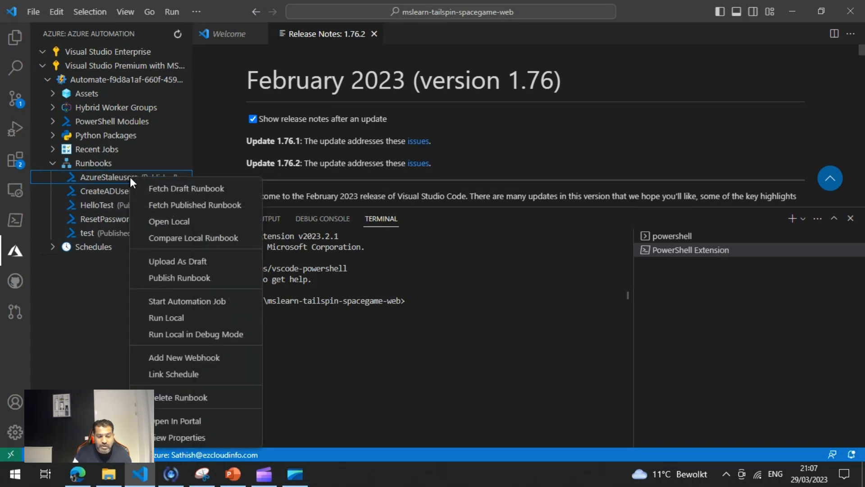